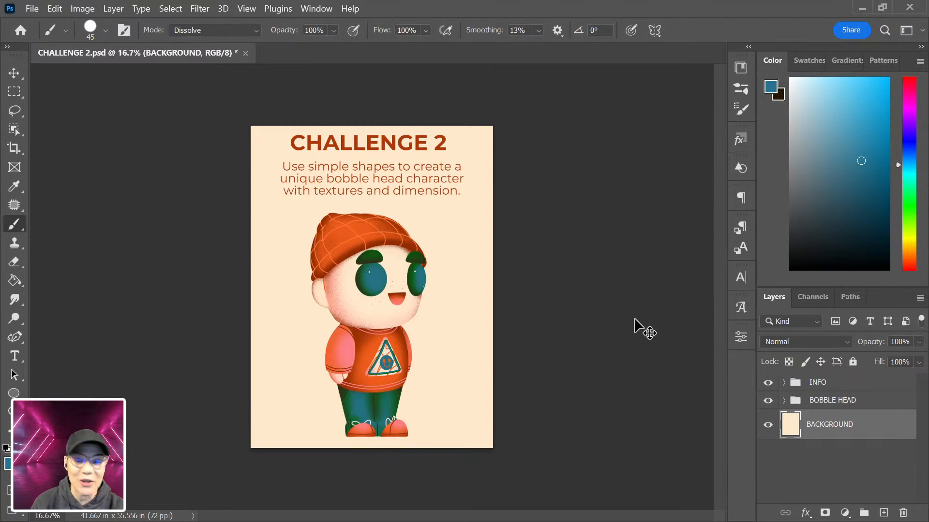
- Hide the INFO group so only the bobble head character and background show, with the whole canvas in view
key("ctrl+plus")
left_click_drag(425, 286, 454, 251)
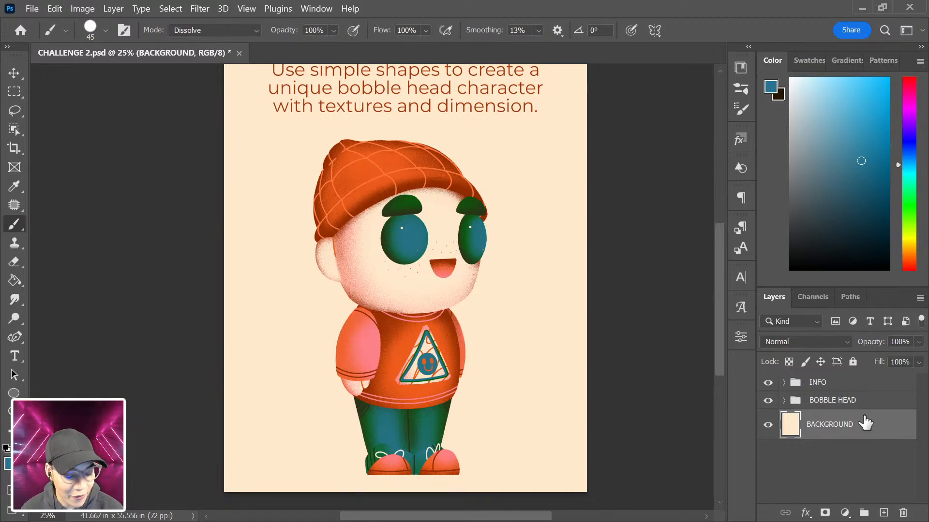
key("ctrl+plus")
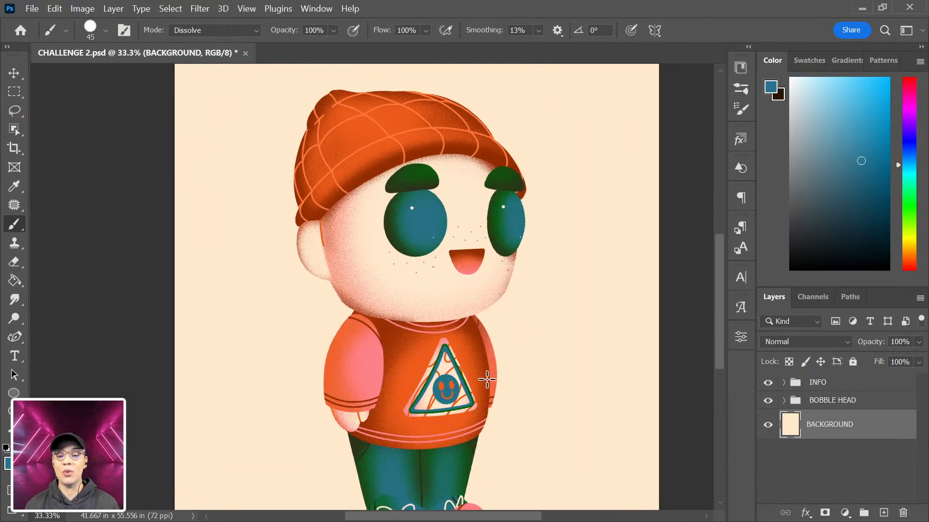
left_click_drag(518, 377, 526, 459)
left_click_drag(511, 333, 508, 304)
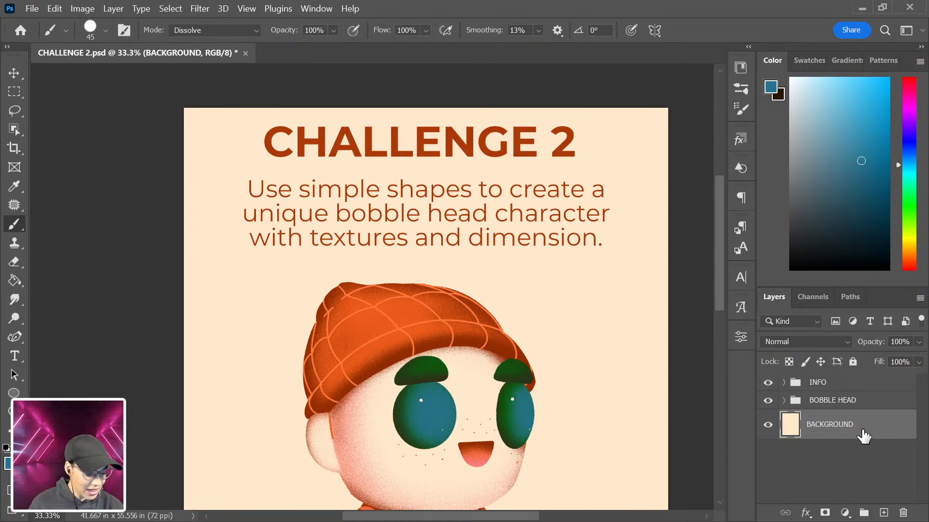
left_click_drag(568, 414, 543, 281)
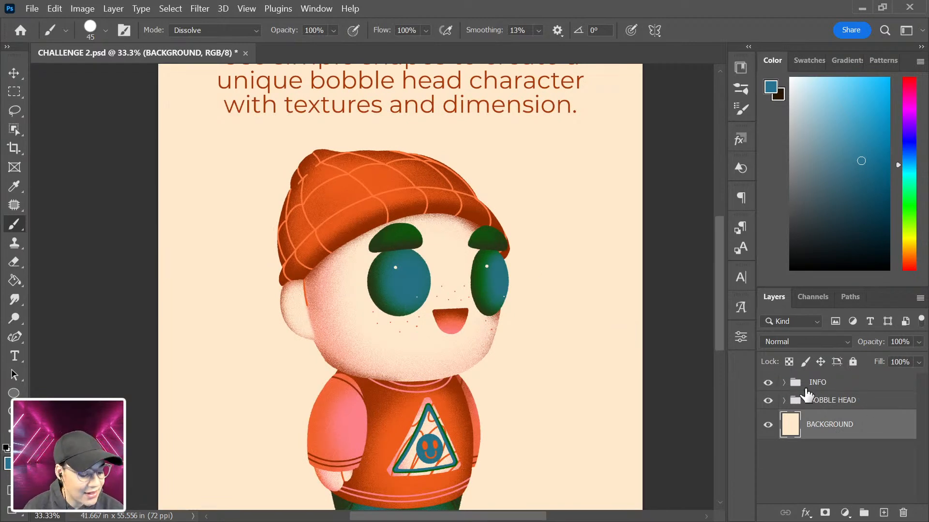
left_click(768, 383)
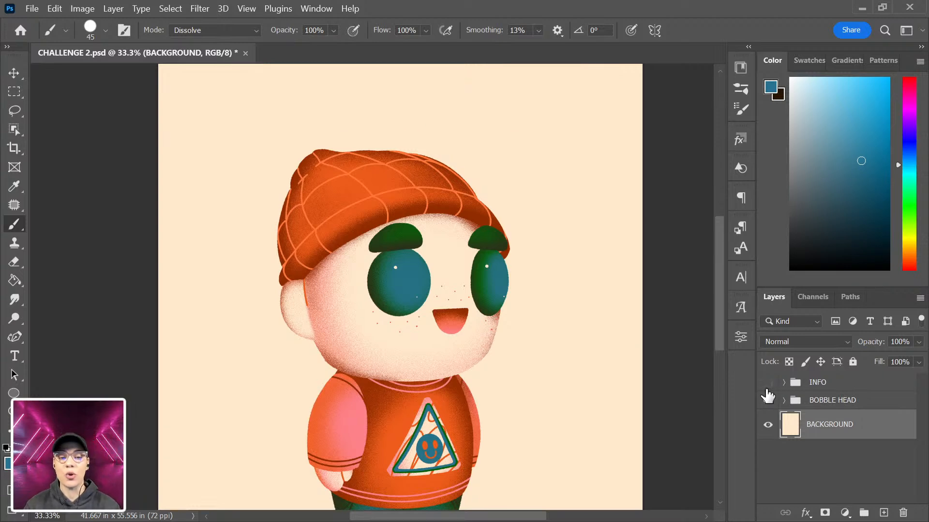
key("ctrl+0")
left_click(768, 383)
left_click(765, 382)
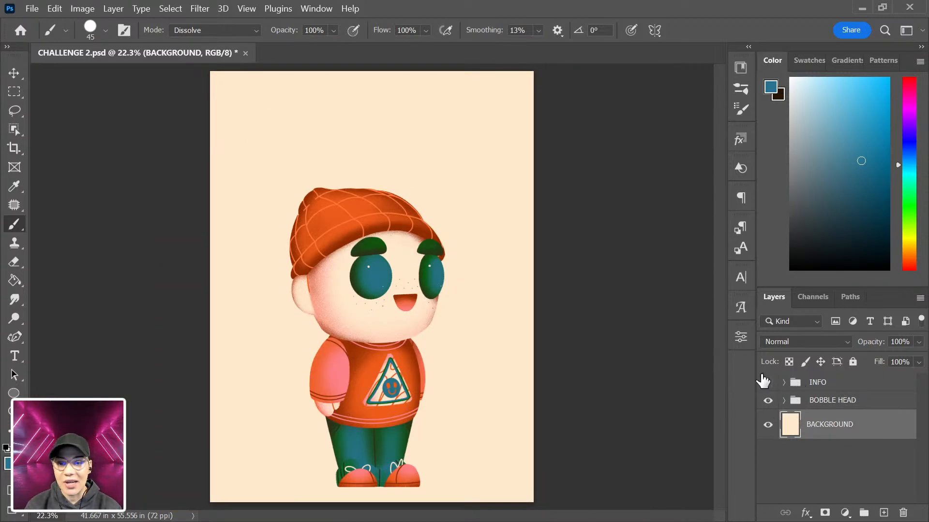
- Scale the BOBBLE HEAD group up to about 117.6% and move it toward the upper-left area of the canvas
left_click(859, 402)
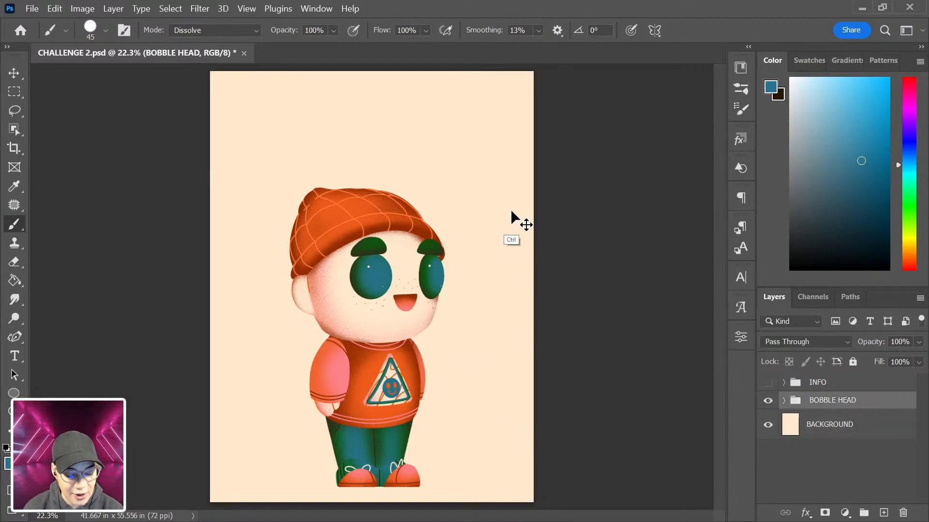
key("ctrl+t")
left_click_drag(444, 190, 500, 137)
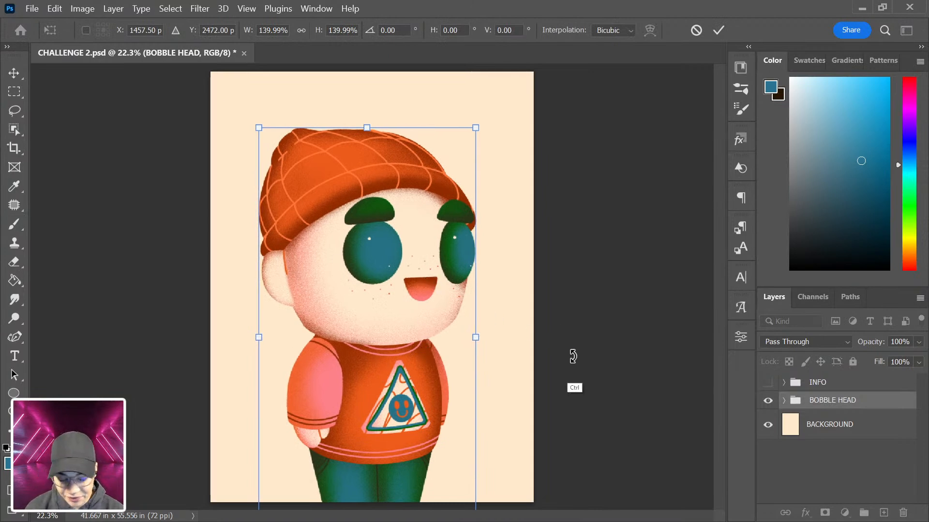
key("ctrl+minus")
left_click_drag(403, 359, 406, 320)
left_click_drag(453, 127, 439, 155)
left_click_drag(401, 256, 368, 255)
key("Return")
key("ctrl+plus")
key("ctrl+plus")
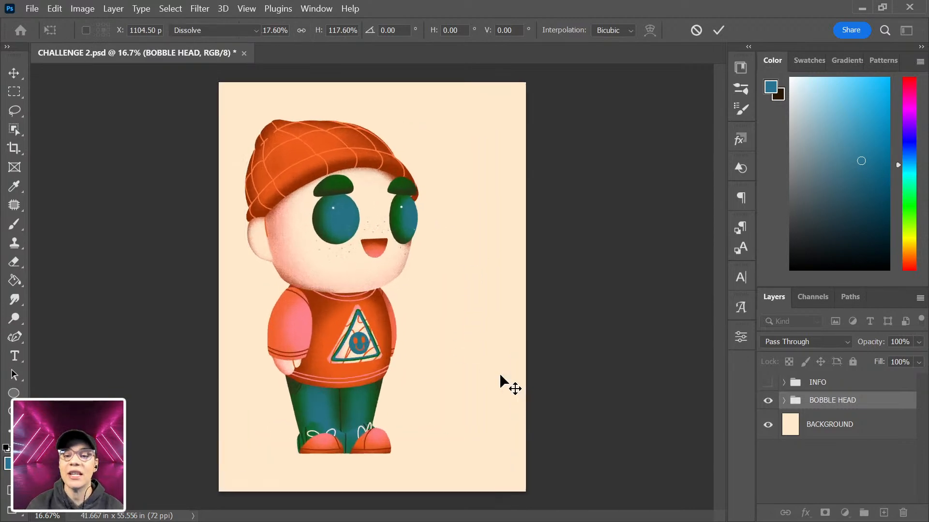
- Make more room for the layer list and expand the BOBBLE HEAD group
left_click_drag(499, 234, 548, 250)
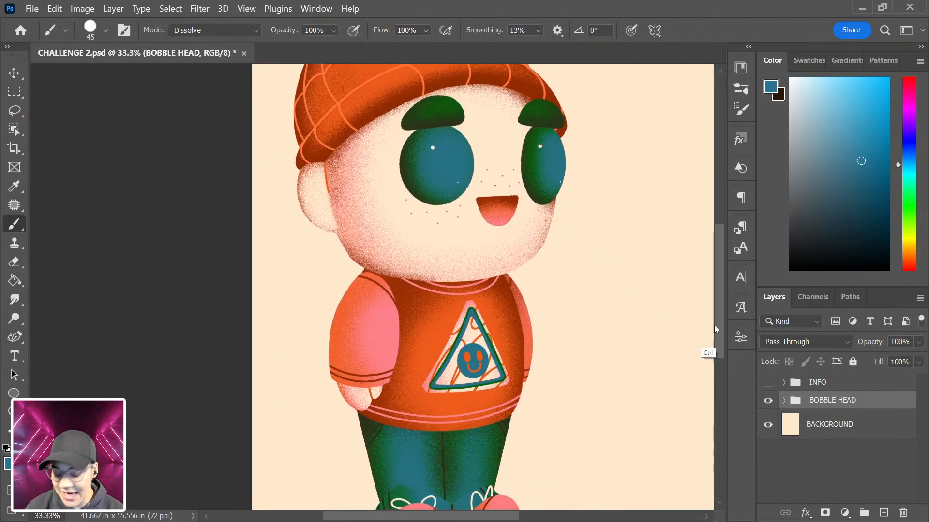
key("ctrl+minus")
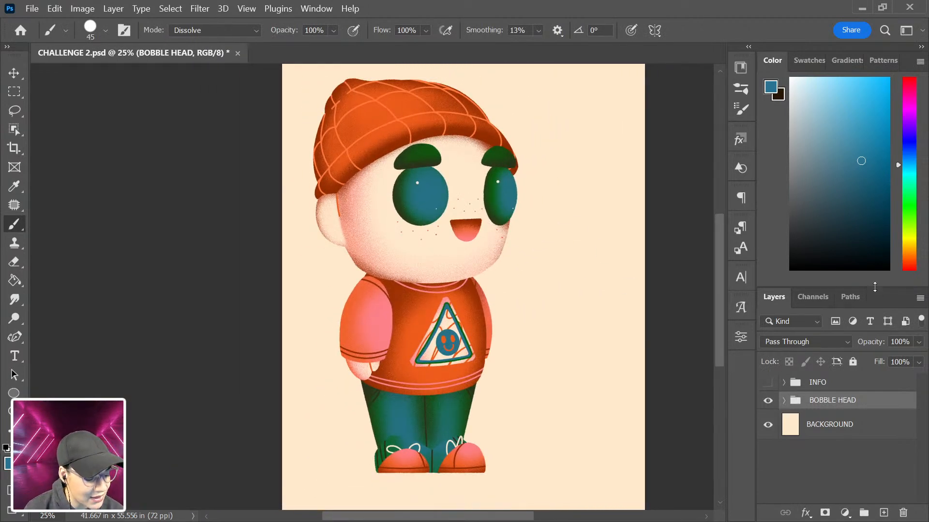
left_click_drag(875, 290, 875, 145)
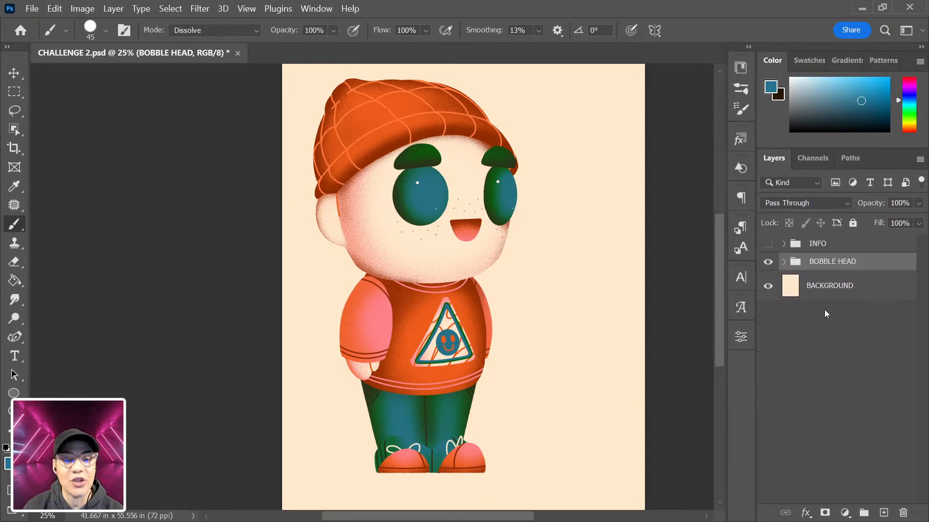
left_click(783, 262)
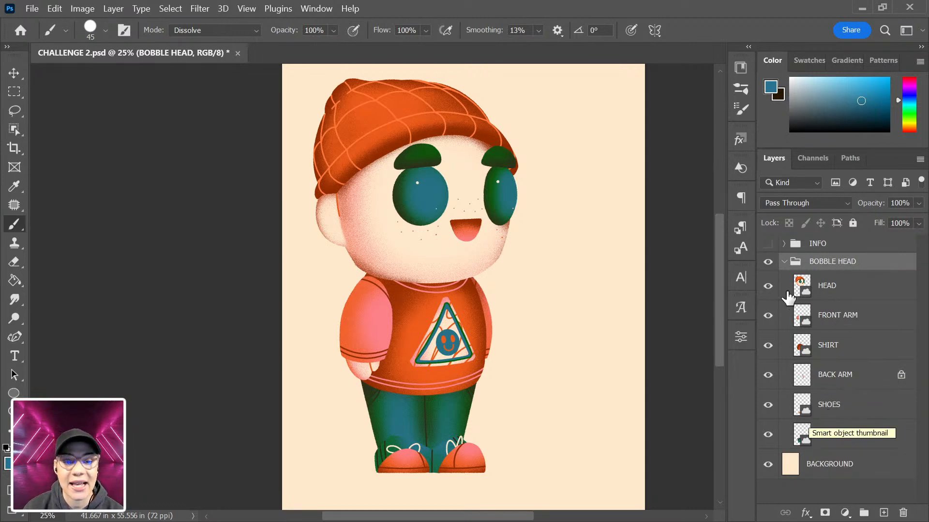
- Hide and show the HEAD, FRONT ARM, SHIRT and SHOES layers one by one to check which body part each holds
left_click(768, 287)
left_click(768, 286)
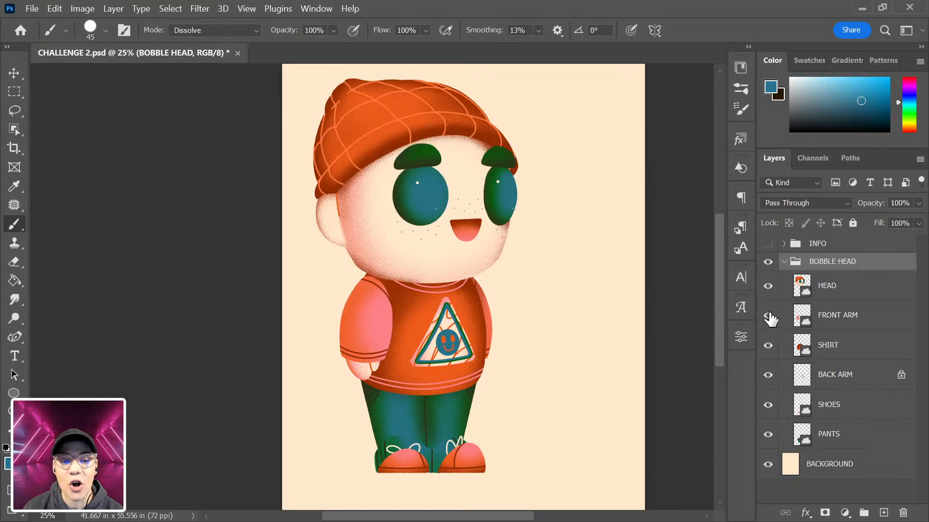
left_click(768, 316)
left_click(768, 317)
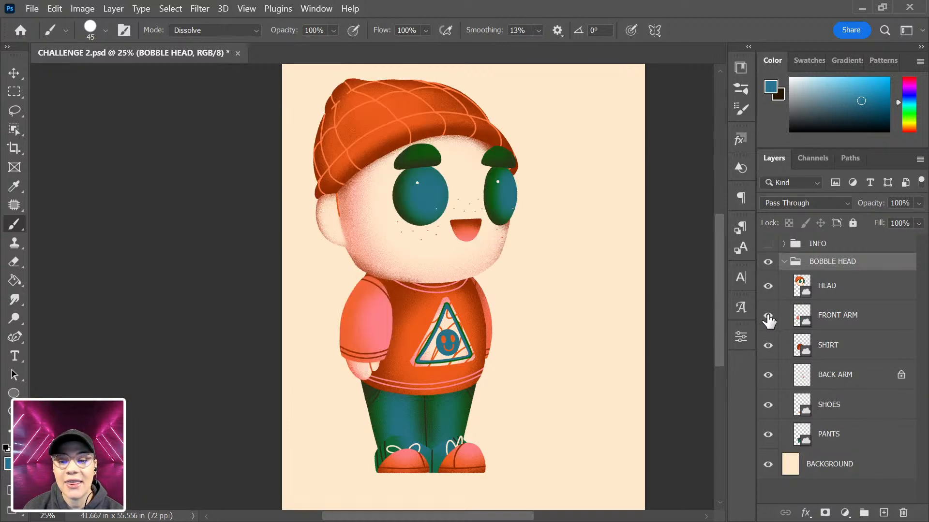
left_click(769, 346)
left_click(769, 346)
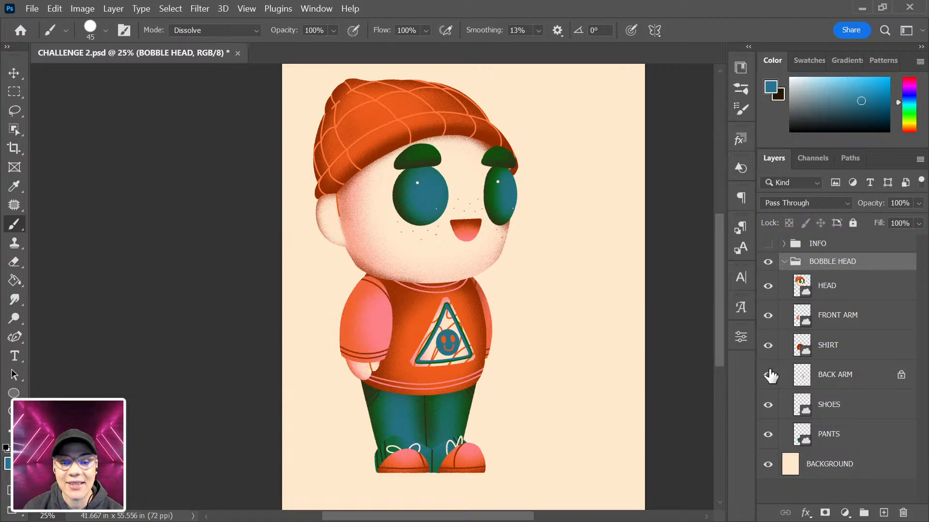
left_click(769, 405)
left_click(768, 406)
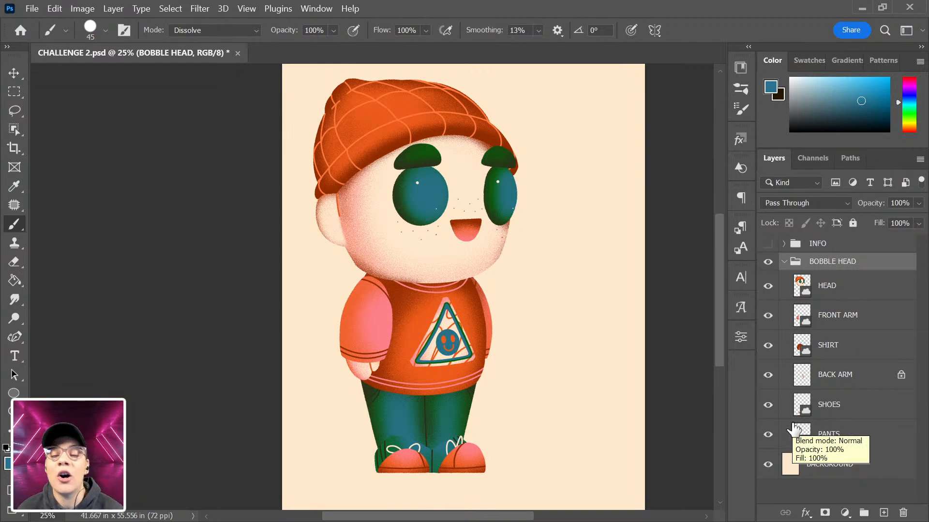
- Open the HEAD smart object, inspect the layers in its groups, and return to CHALLENGE 2.psd
left_click(810, 295)
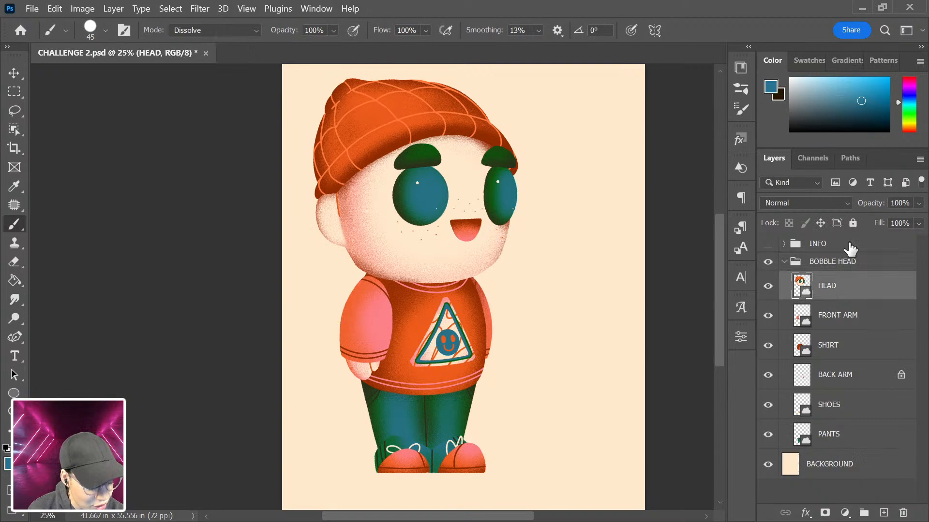
double_click(806, 292)
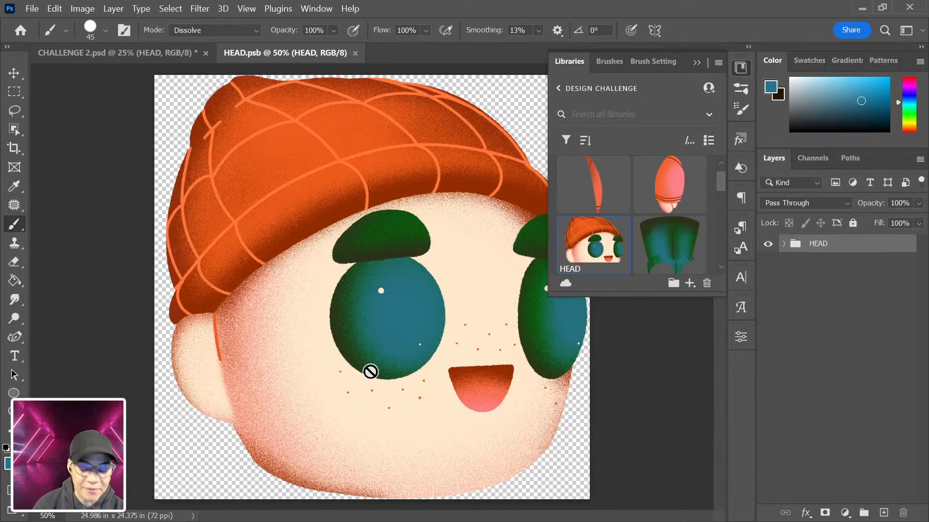
left_click(784, 244)
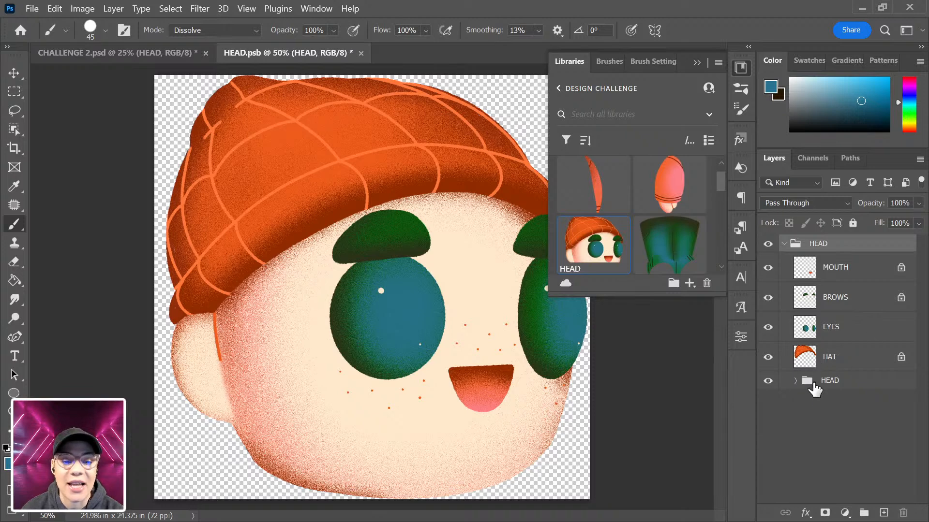
left_click(795, 381)
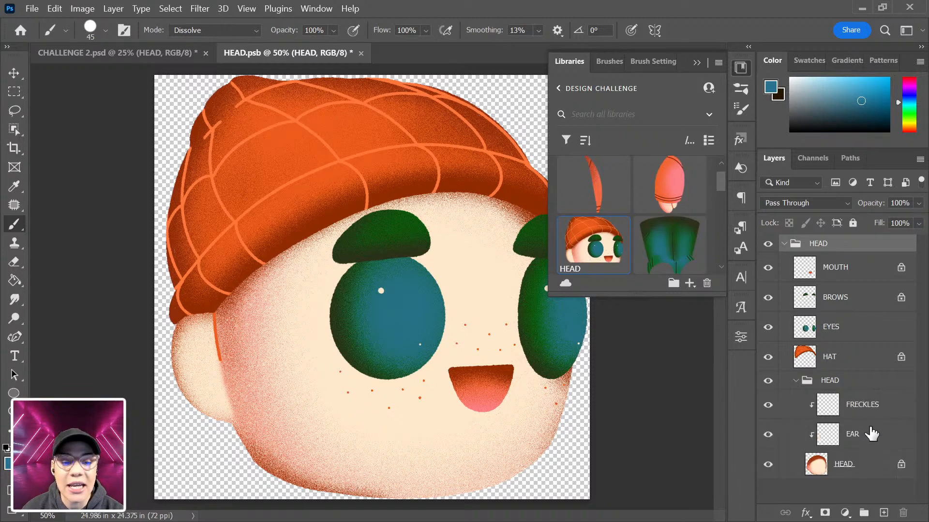
left_click(784, 244)
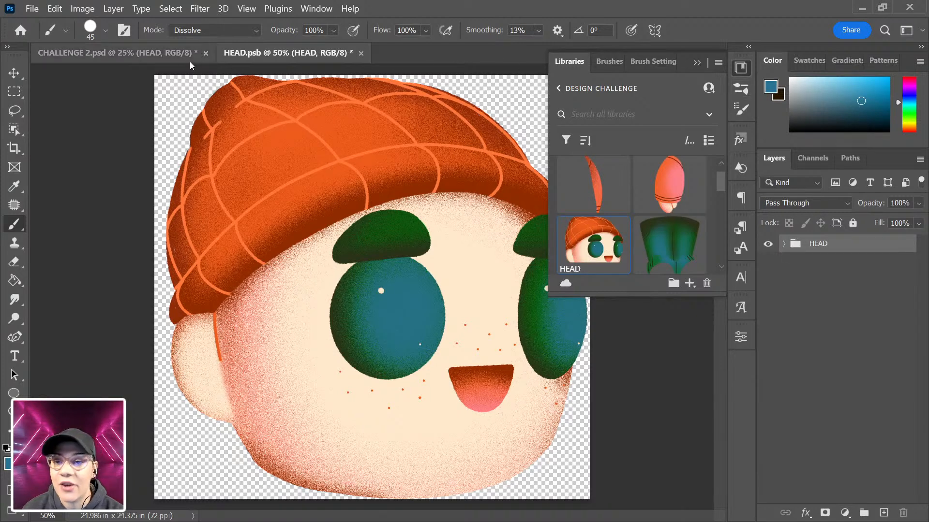
left_click(173, 53)
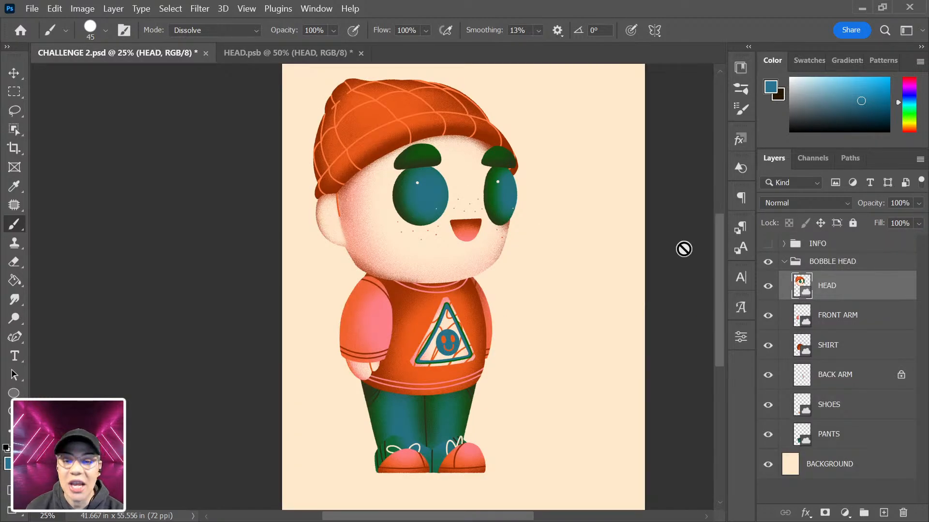
- Examine the character's torso by hiding the SHIRT layer and showing it again
key("ctrl+minus")
key("ctrl+plus")
key("ctrl+plus")
key("ctrl+minus")
key("ctrl+minus")
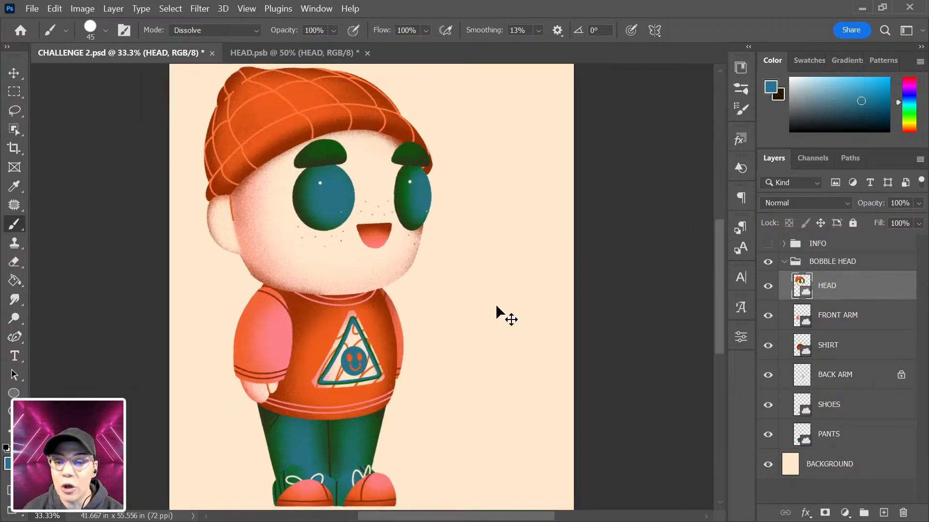
key("ctrl+plus")
key("ctrl+plus")
left_click_drag(336, 239, 425, 271)
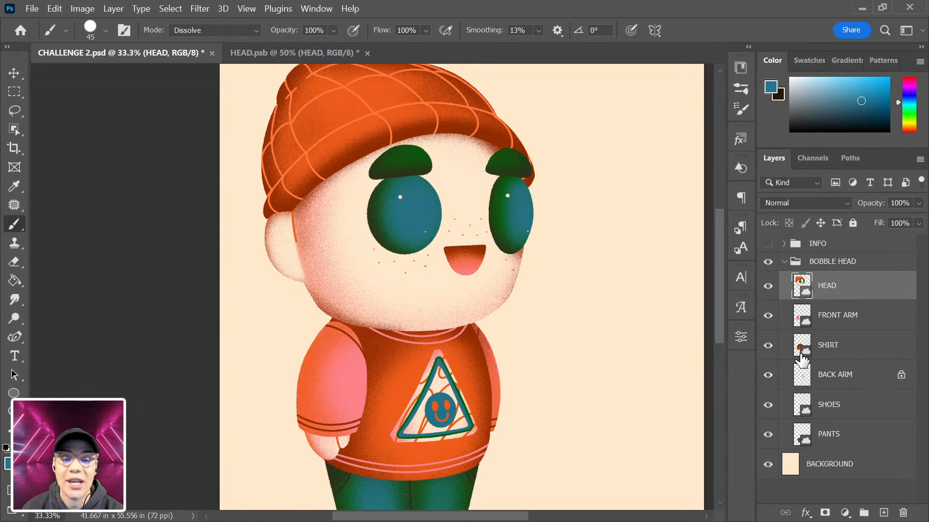
left_click(768, 346)
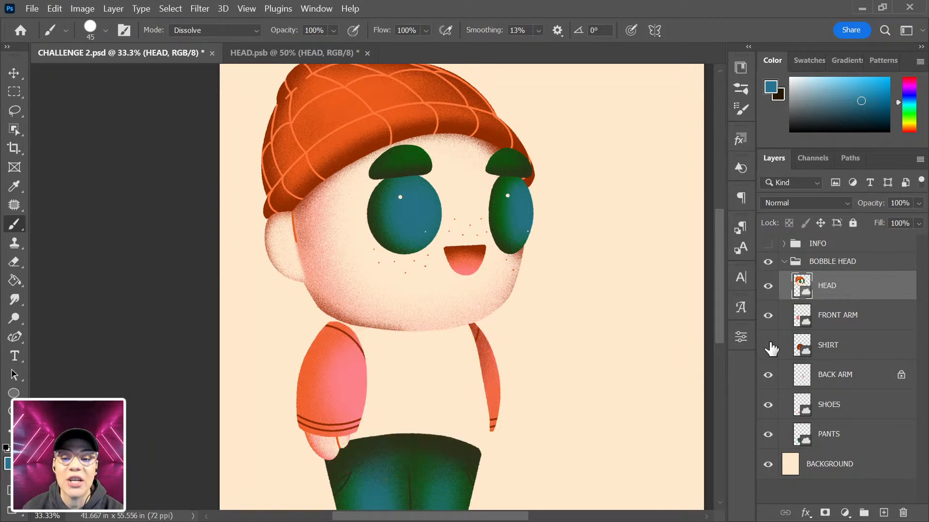
left_click(769, 346)
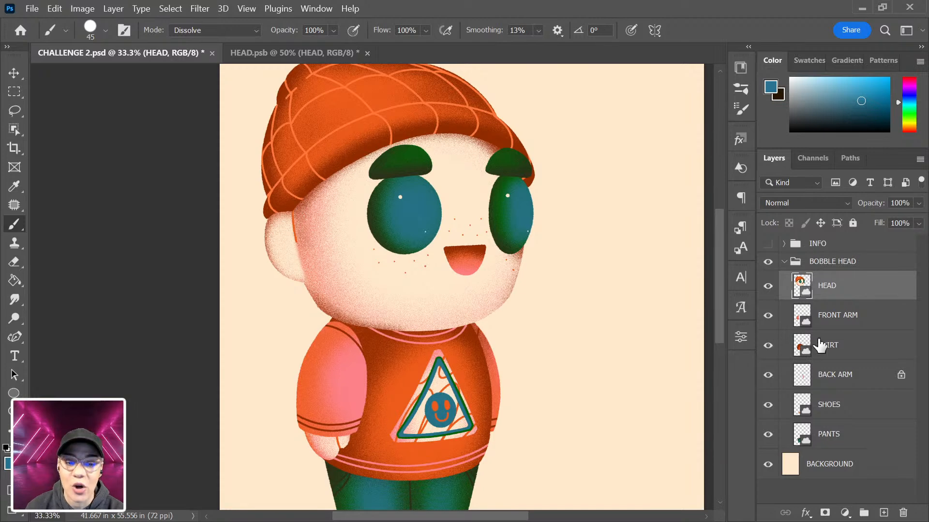
- Add two new empty layers above SHIRT, both clipped to it as clipping masks
left_click(851, 356)
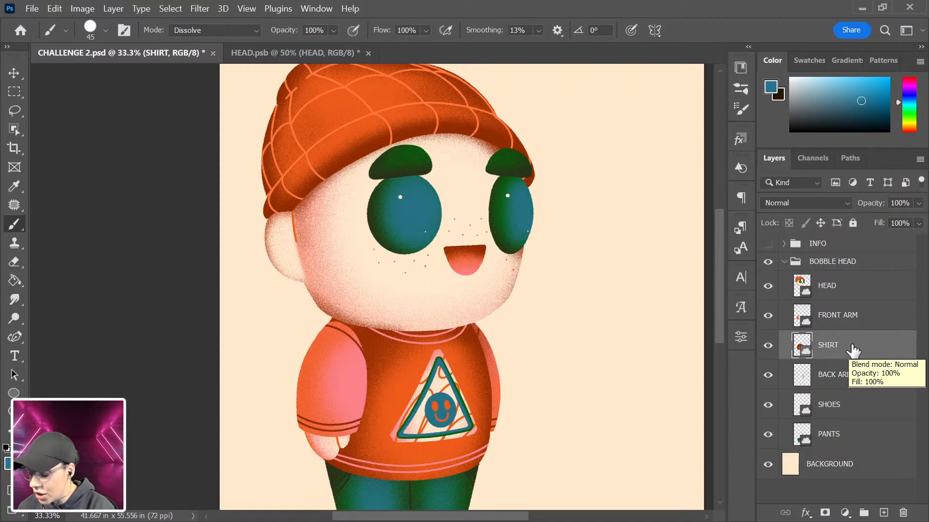
key("ctrl+shift+alt+n")
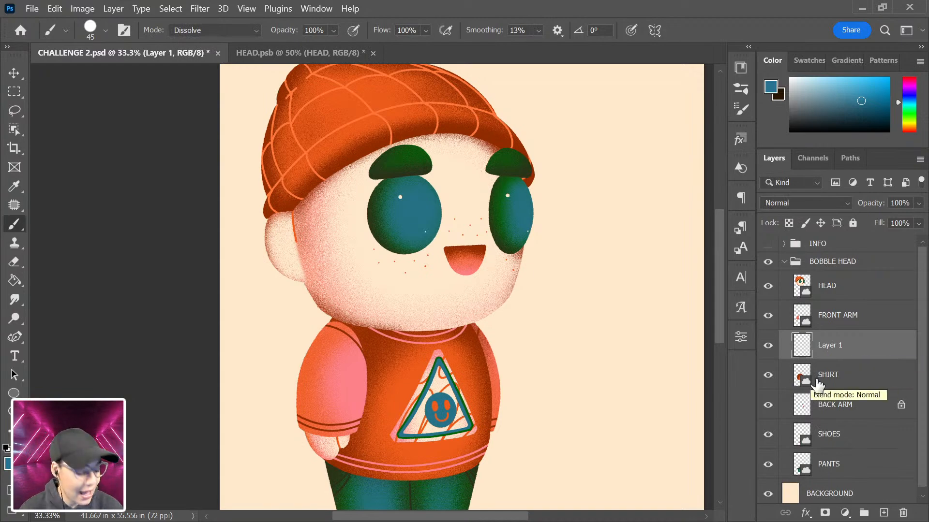
right_click(869, 343)
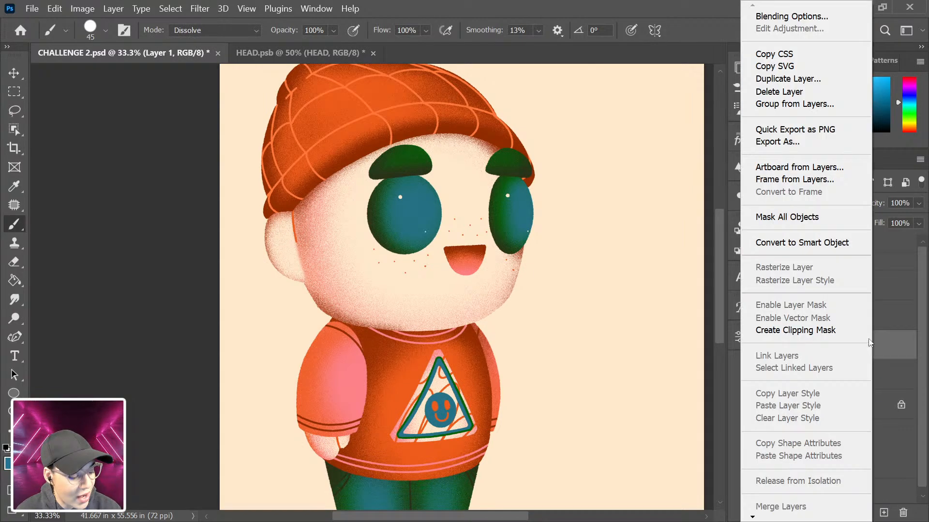
left_click(829, 332)
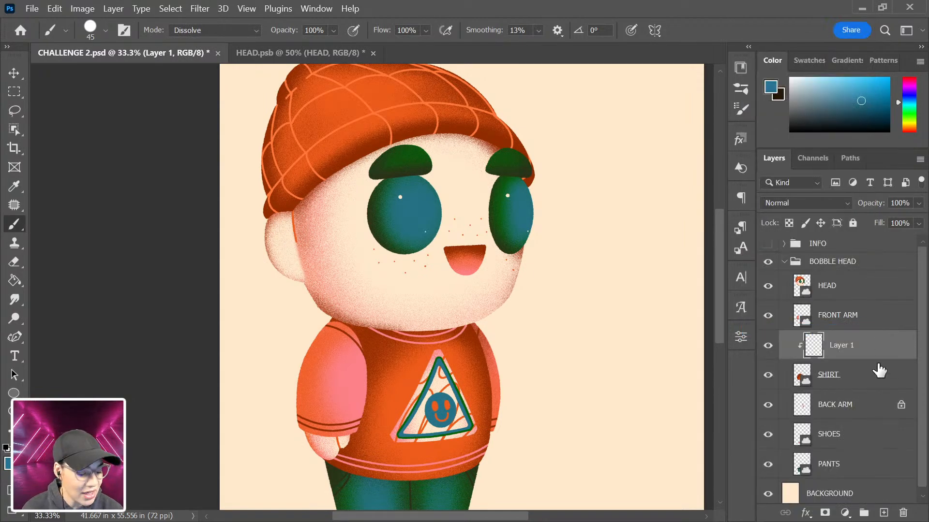
left_click(867, 376)
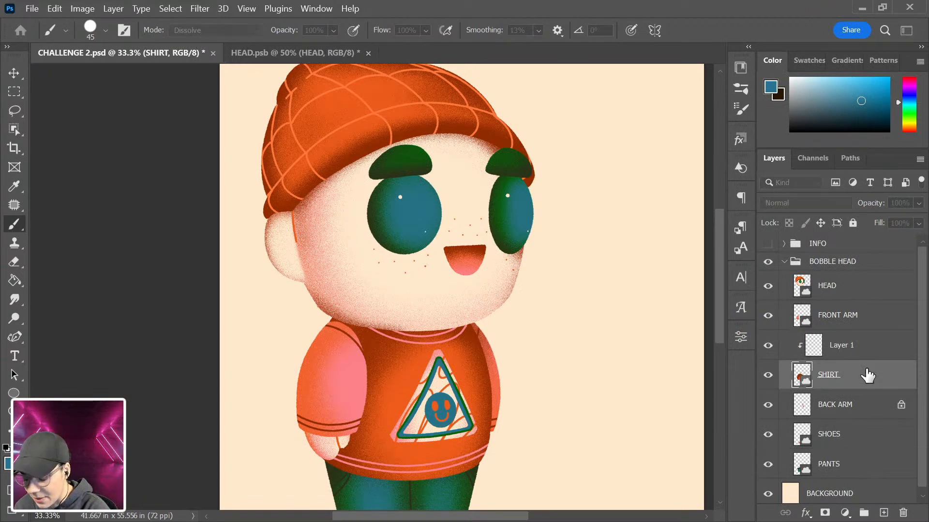
key("ctrl+shift+alt+n")
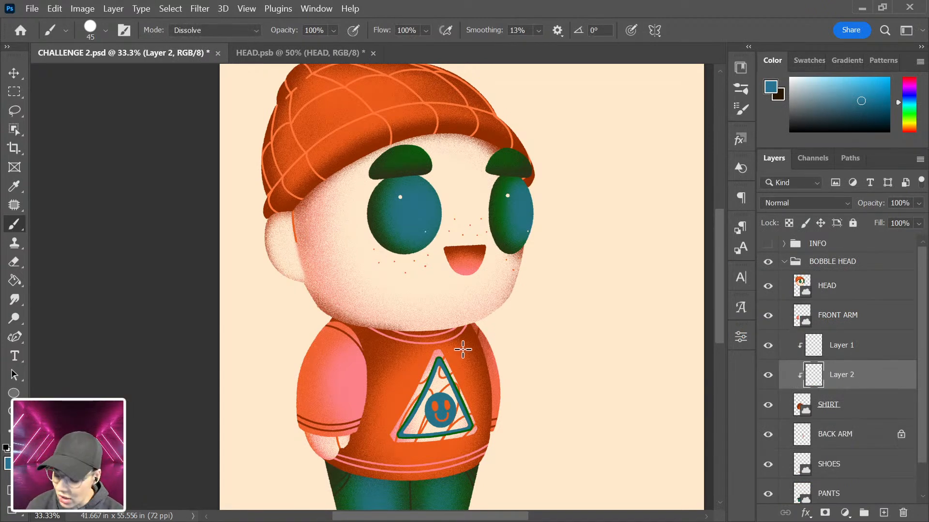
- Enlarge the brush to 400 px and paint blue over the shirt on the lower clipped layer
key("bracketright")
key("bracketright")
key("bracketright")
key("bracketright")
key("bracketright")
key("bracketright")
key("bracketright")
key("bracketright")
mouse_move(482, 381)
left_mouse_down()
mouse_move(507, 340)
mouse_move(522, 361)
mouse_move(479, 309)
mouse_move(503, 315)
mouse_move(505, 324)
left_mouse_up()
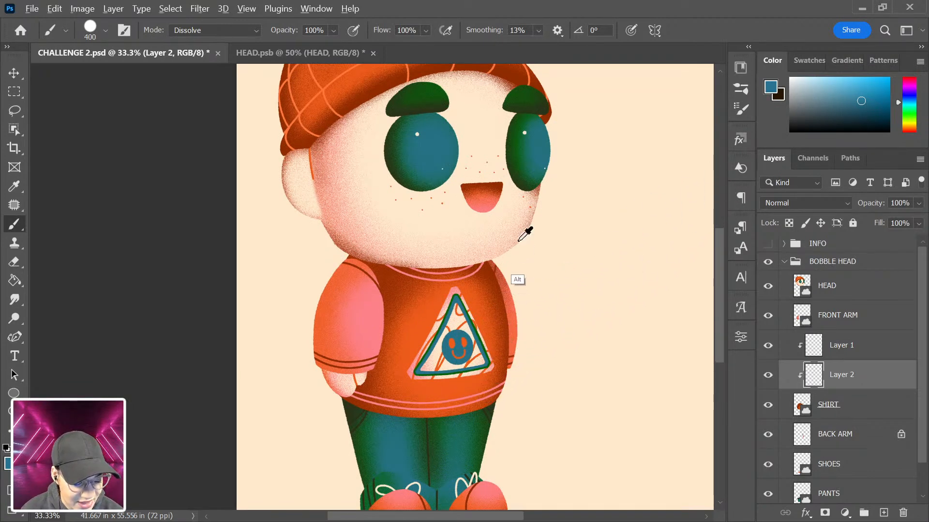
mouse_move(447, 377)
left_mouse_down()
mouse_move(399, 405)
mouse_move(376, 369)
mouse_move(302, 323)
mouse_move(362, 405)
mouse_move(388, 419)
mouse_move(349, 408)
mouse_move(519, 363)
mouse_move(477, 291)
left_mouse_up()
- Switch the brush to the Soft Round preset for painting on the lower clipped layer
right_click(478, 292)
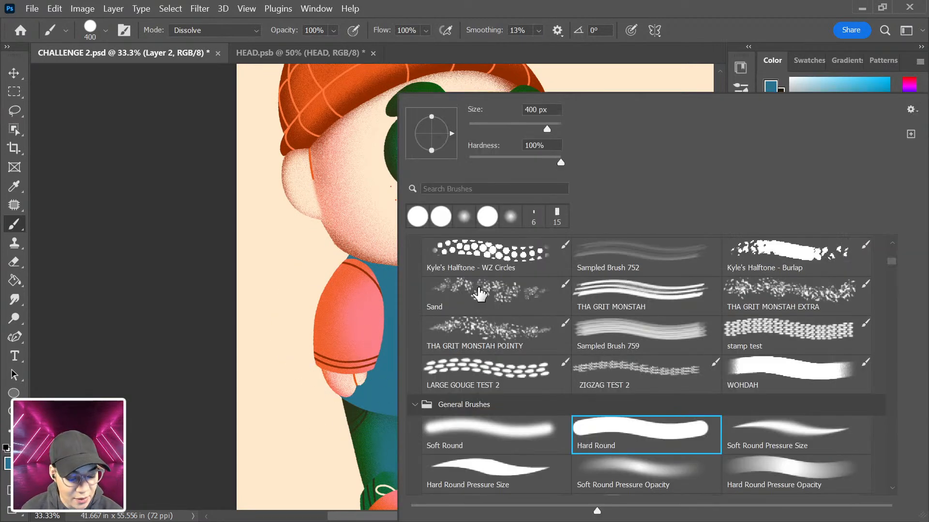
left_click(500, 437)
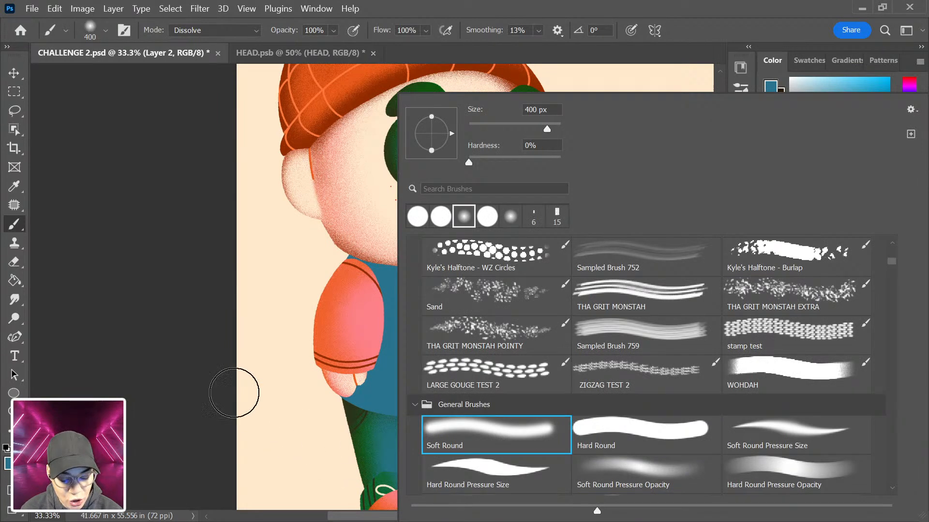
left_click(159, 351)
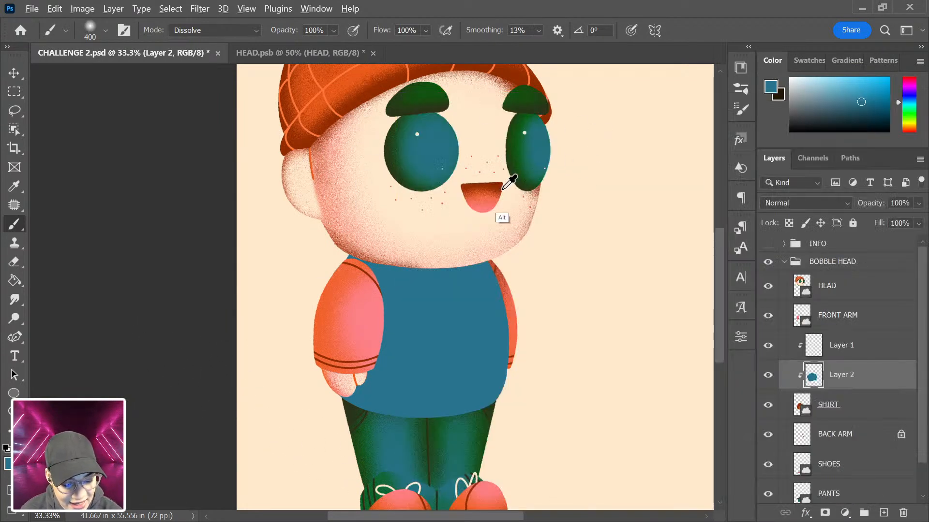
- Sample the hat's orange, enlarge the soft brush to 1400 px and paint over the right half of the blue shirt
left_click(363, 69, "alt")
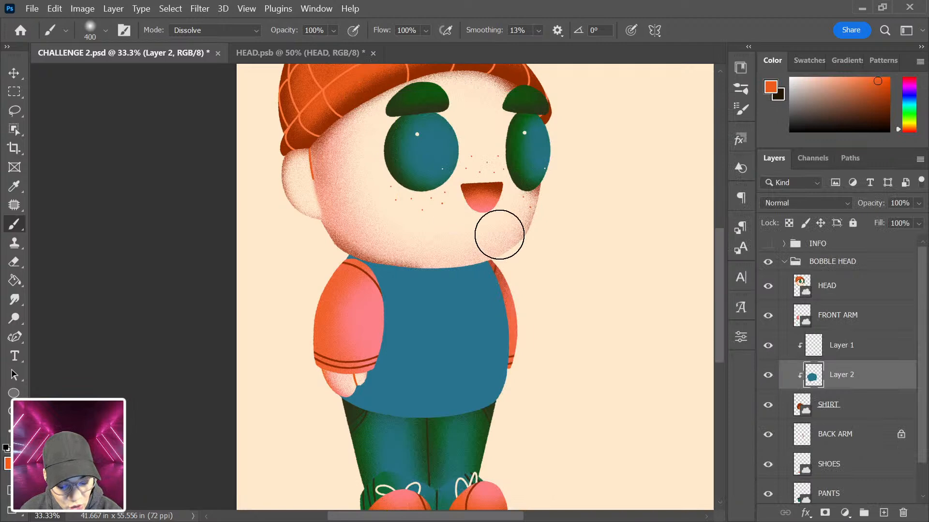
key("bracketright")
key("bracketright")
key("bracketright")
key("bracketright")
key("bracketright")
key("bracketright")
key("bracketright")
key("bracketright")
mouse_move(441, 353)
left_mouse_down()
mouse_move(409, 394)
mouse_move(432, 376)
left_mouse_up()
key("bracketright")
- Undo the orange brush strokes on the blue shirt
key("ctrl+z")
key("ctrl+z")
key("ctrl+z")
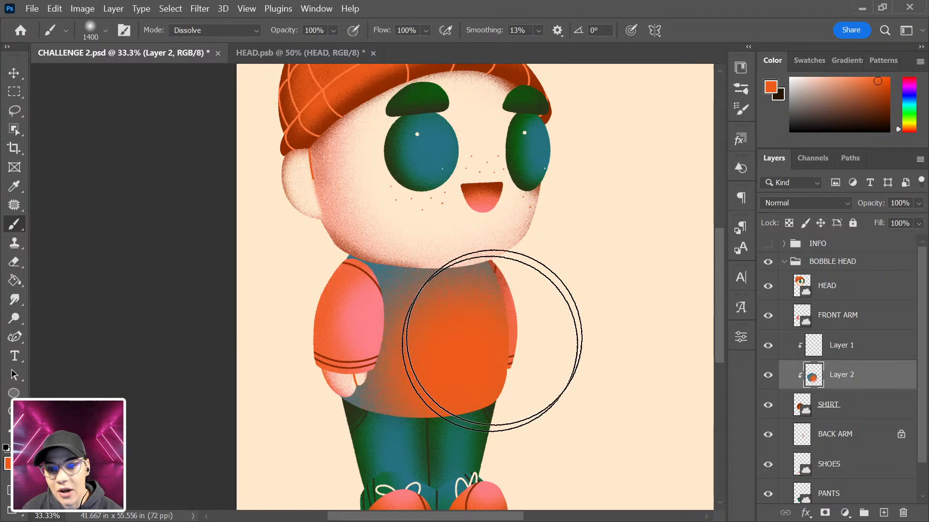
key("ctrl+z")
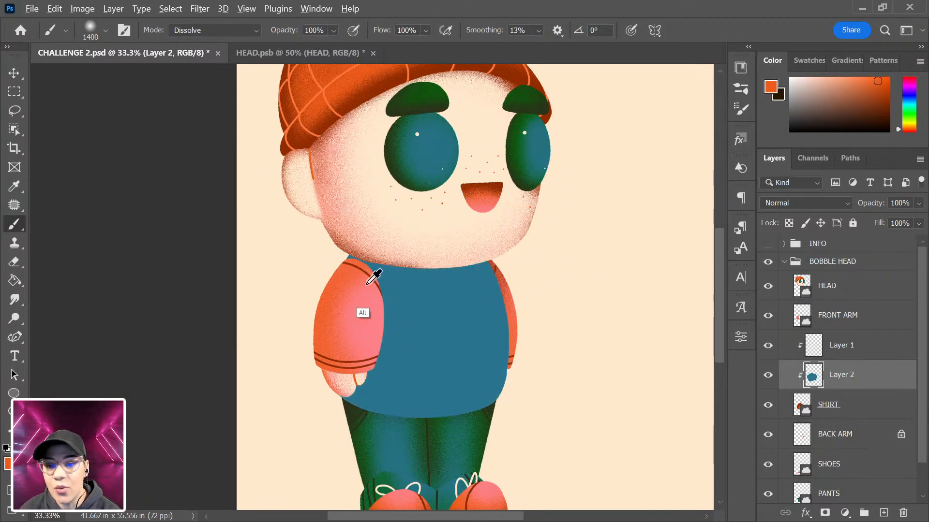
- Sample the dark orange of the front sleeve's collar stripe and shade the left side and top of the blue shirt
left_click(373, 266, "alt")
mouse_move(369, 266)
left_mouse_down()
mouse_move(339, 264)
mouse_move(370, 269)
mouse_move(305, 274)
mouse_move(297, 385)
mouse_move(319, 421)
mouse_move(399, 433)
left_mouse_up()
key("ctrl+z")
left_click(366, 269, "alt")
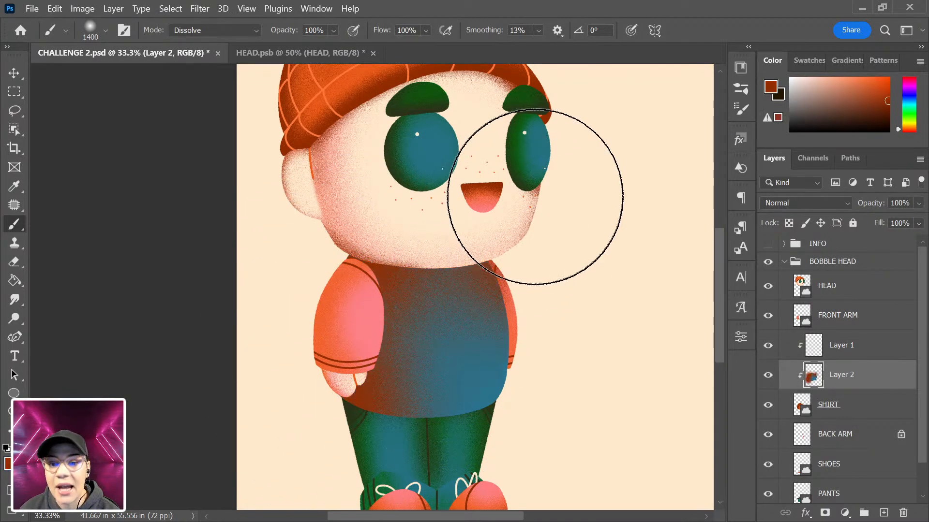
key("ctrl+minus")
key("ctrl+plus")
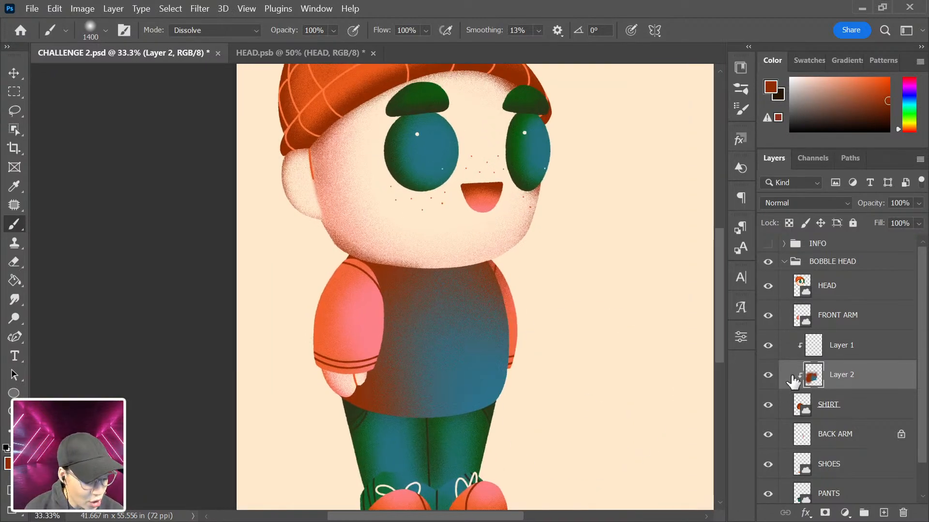
- Hide the painted Layer 2 above SHIRT and collapse the BOBBLE HEAD group
left_click(767, 376)
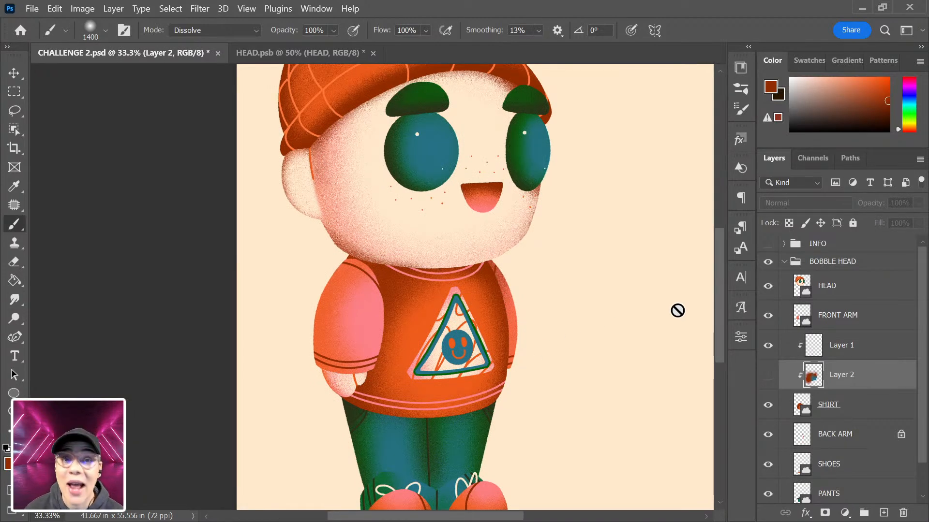
left_click(784, 261)
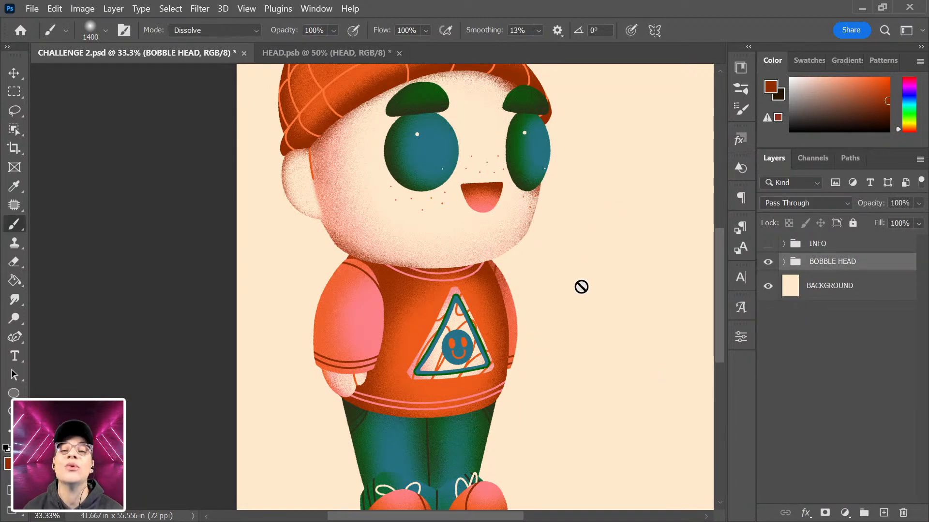
key("ctrl+minus")
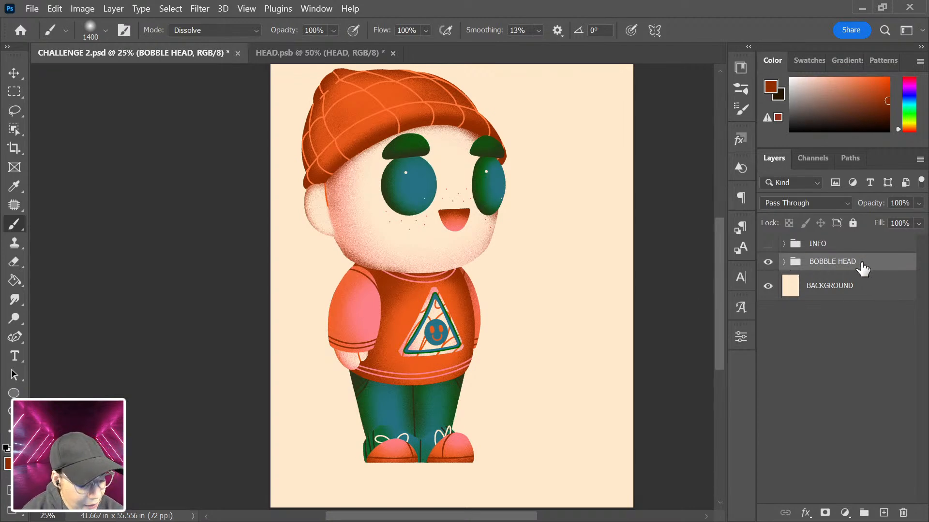
- Scale the BOBBLE HEAD group to about 63.46% and move it to the lower-left corner of the canvas
key("ctrl+t")
key("ctrl+minus")
left_click_drag(482, 130, 422, 283)
mouse_move(348, 341)
left_mouse_down()
mouse_move(335, 365)
mouse_move(338, 354)
left_mouse_up()
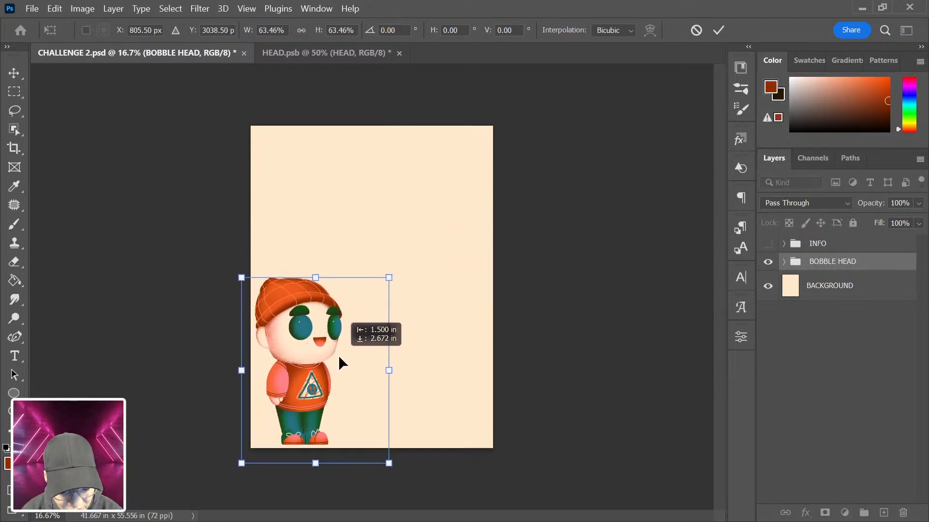
key("Return")
key("b")
key("ctrl+plus")
left_click_drag(475, 329, 498, 336)
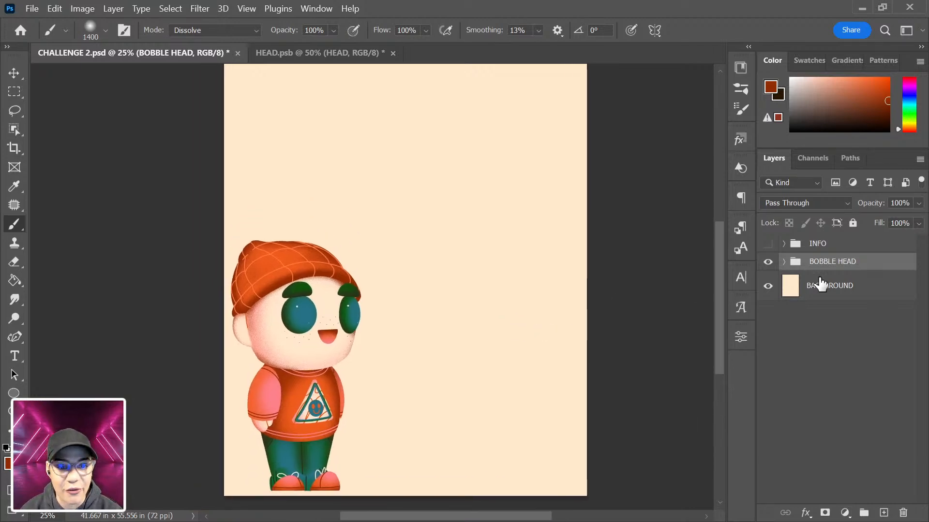
- Add a new empty layer above the BOBBLE HEAD group and reduce the brush to 70 px
key("ctrl+shift+alt+n")
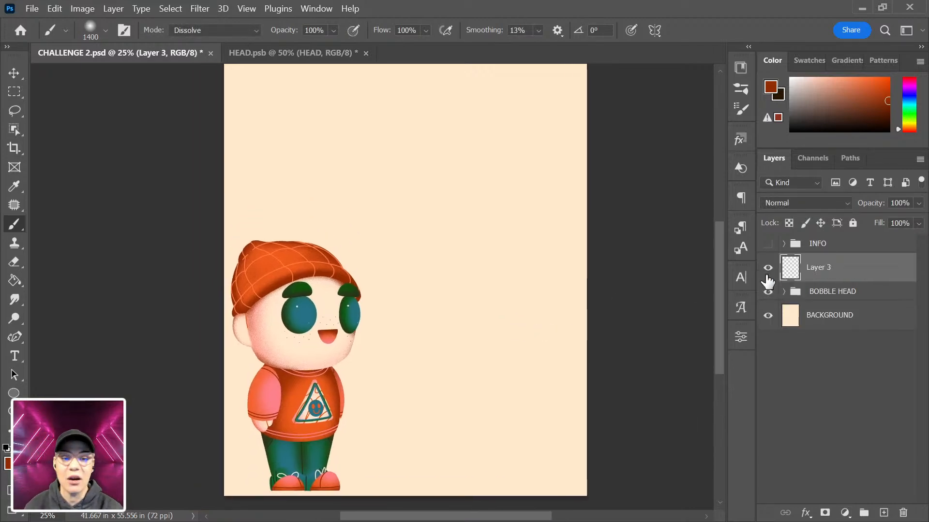
key("bracketleft")
key("bracketleft")
key("bracketleft")
key("bracketleft")
key("bracketleft")
key("bracketleft")
key("bracketleft")
key("bracketleft")
key("bracketleft")
key("bracketleft")
key("bracketleft")
key("bracketleft")
key("bracketleft")
key("bracketleft")
key("bracketleft")
key("bracketleft")
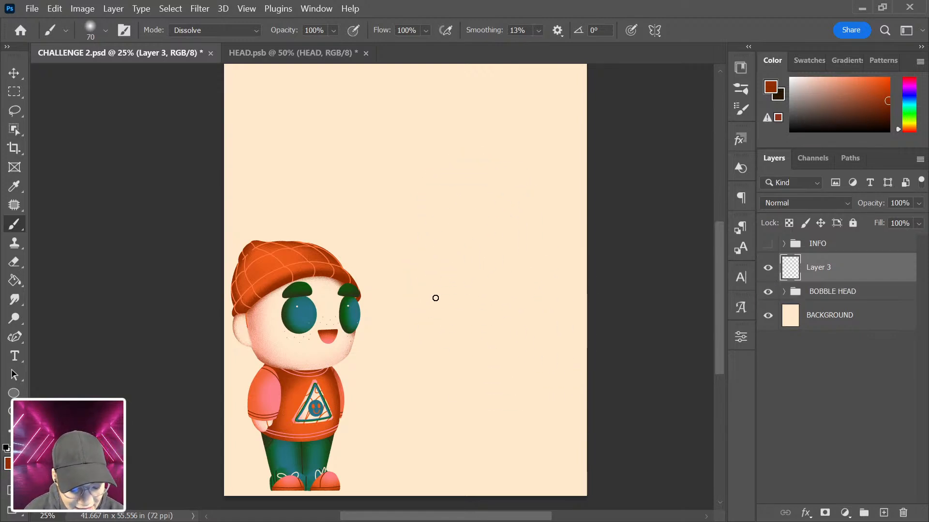
- Sample a dark green from the character as the painting colour and reduce the brush to 45 px
left_click(283, 444, "alt")
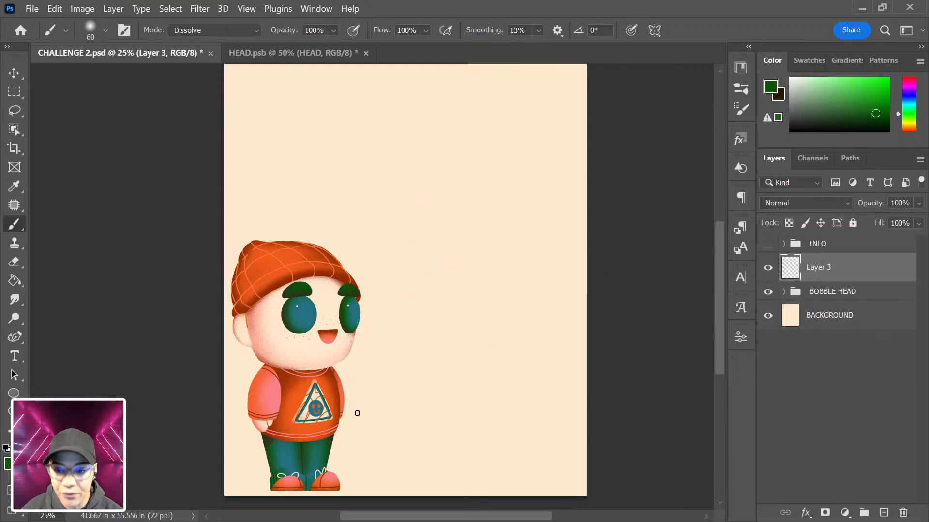
left_click(358, 317, "alt")
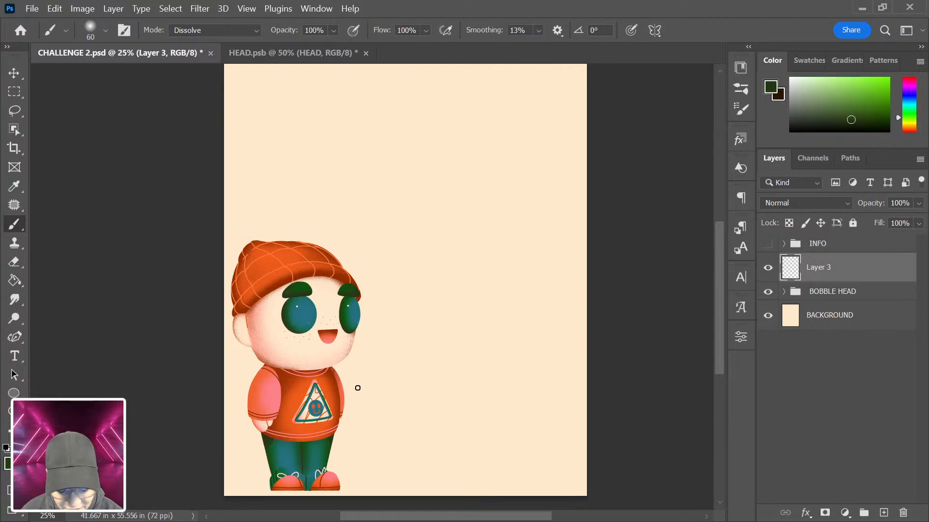
left_click_drag(526, 240, 523, 286)
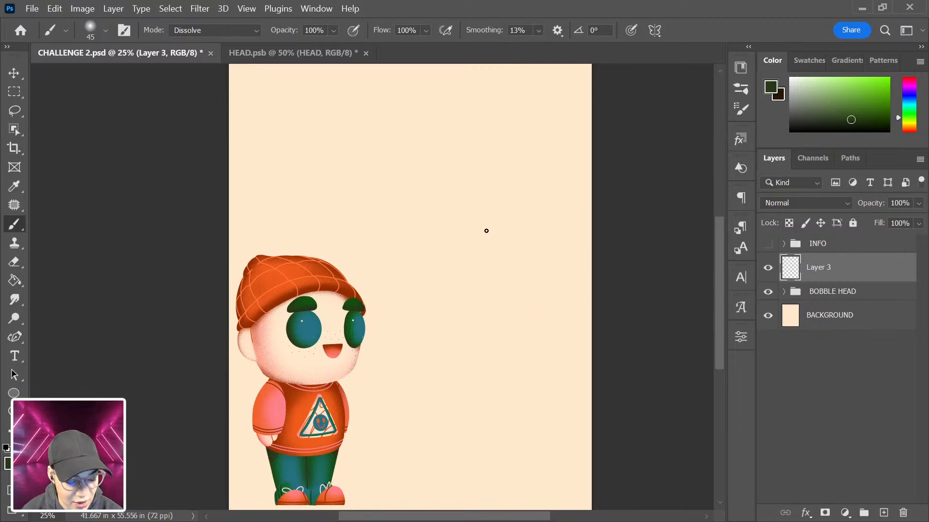
- Try a long straight vertical line with the 45 px soft brush to the right of the character
left_click_drag(480, 141, 485, 494)
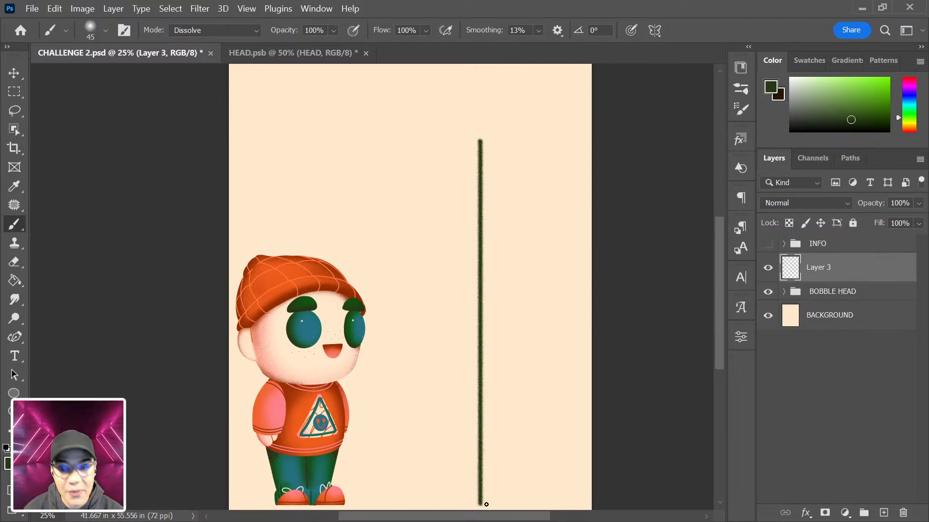
left_click_drag(507, 347, 510, 296)
key("ctrl+z")
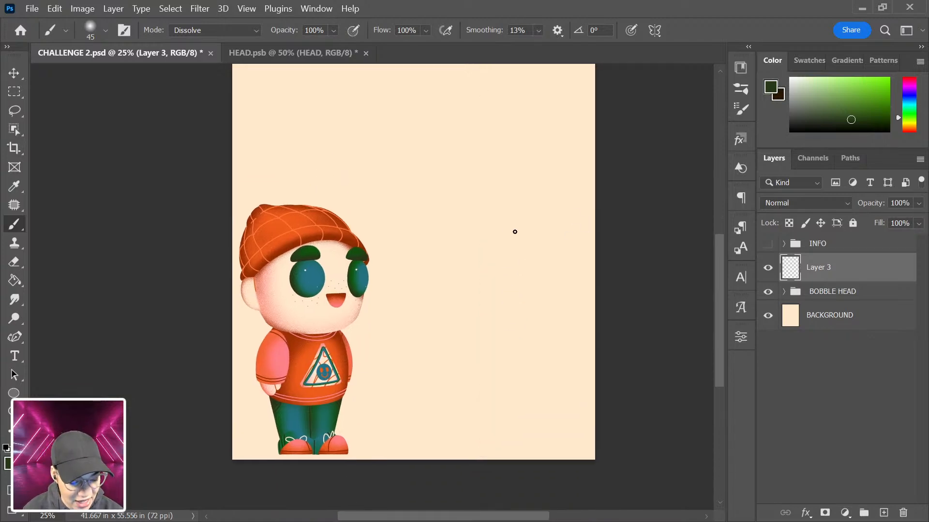
- Switch the brush to the Hard Round preset with Dissolve as its painting mode
right_click(522, 222)
left_click(641, 447)
left_click(169, 295)
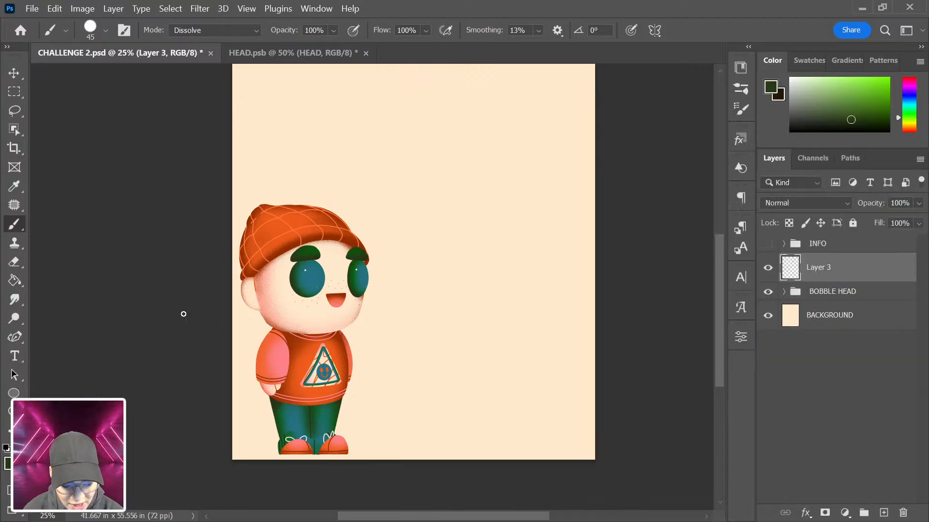
scroll(475, 296, "up", 6)
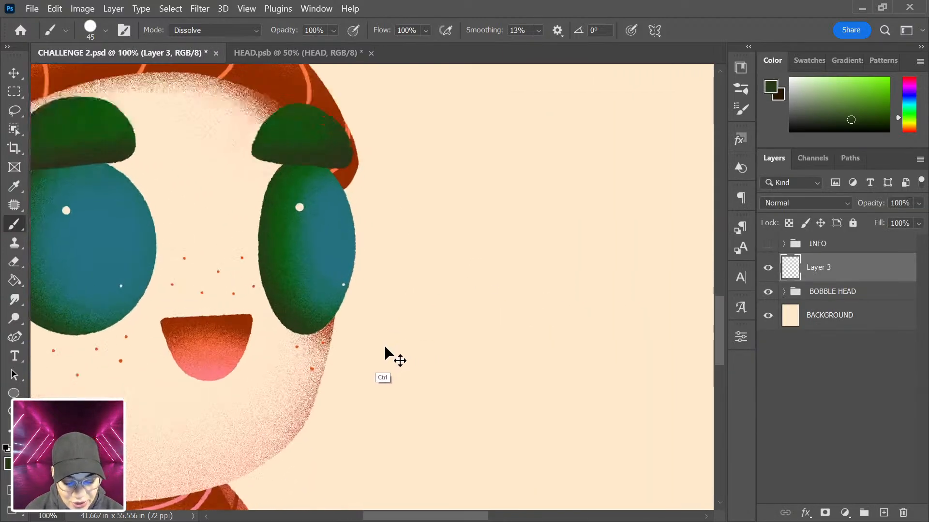
scroll(385, 353, "down", 4)
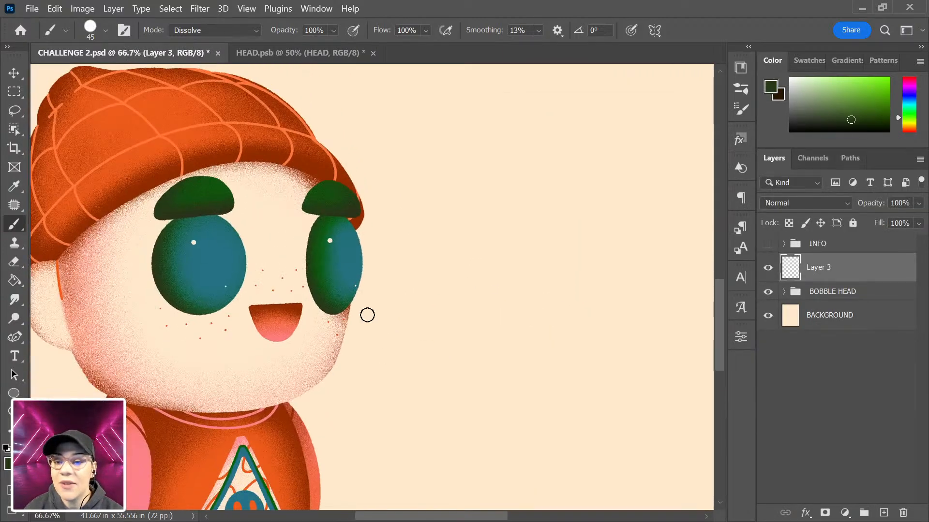
left_click_drag(349, 223, 309, 290)
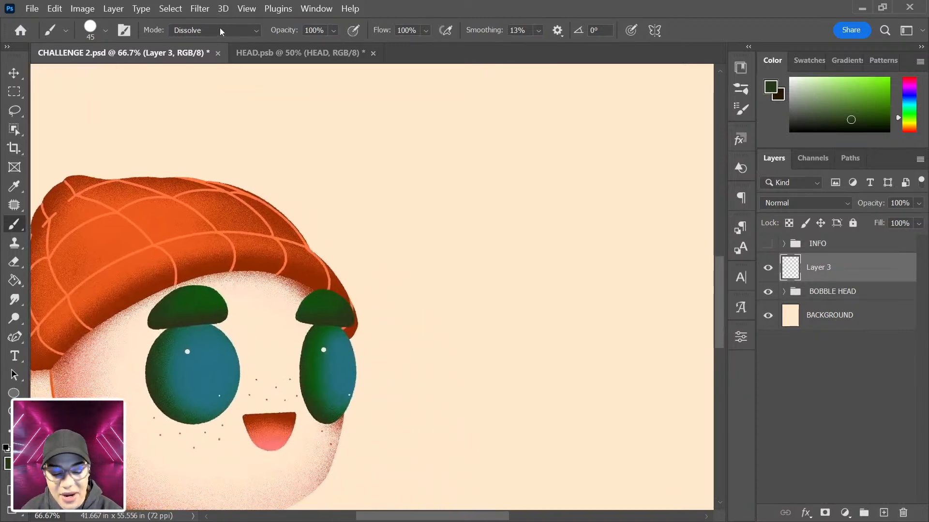
left_click(222, 32)
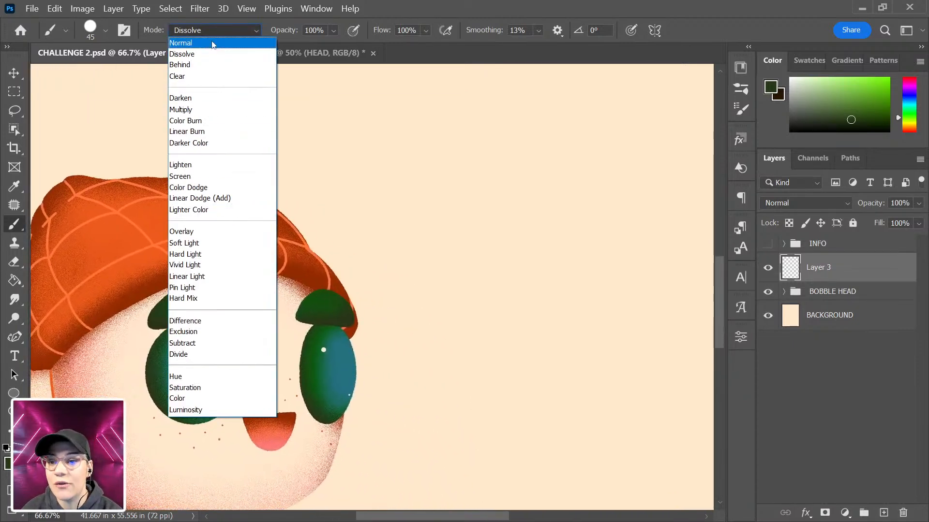
left_click(210, 57)
- Reduce the brush to 10 px and draw a long straight vertical line in the empty area right of the character
left_click_drag(457, 338, 435, 128)
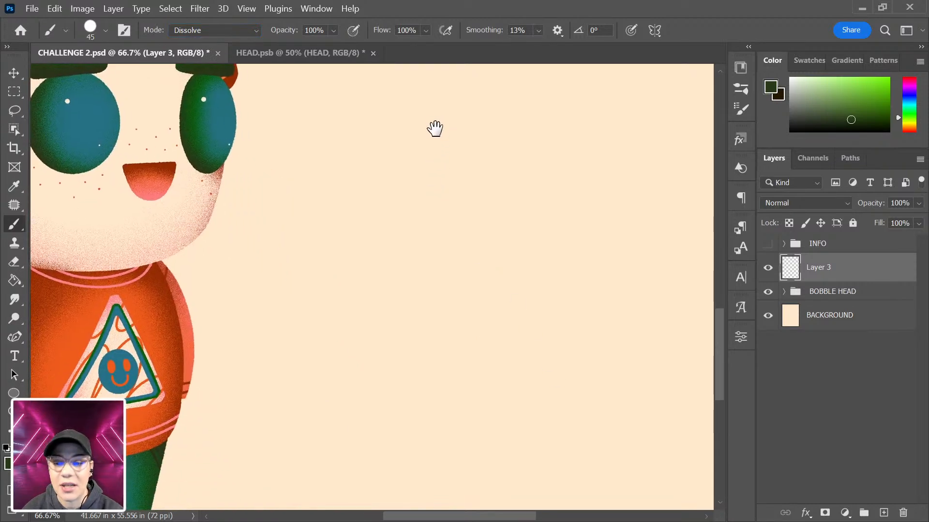
key("ctrl+minus")
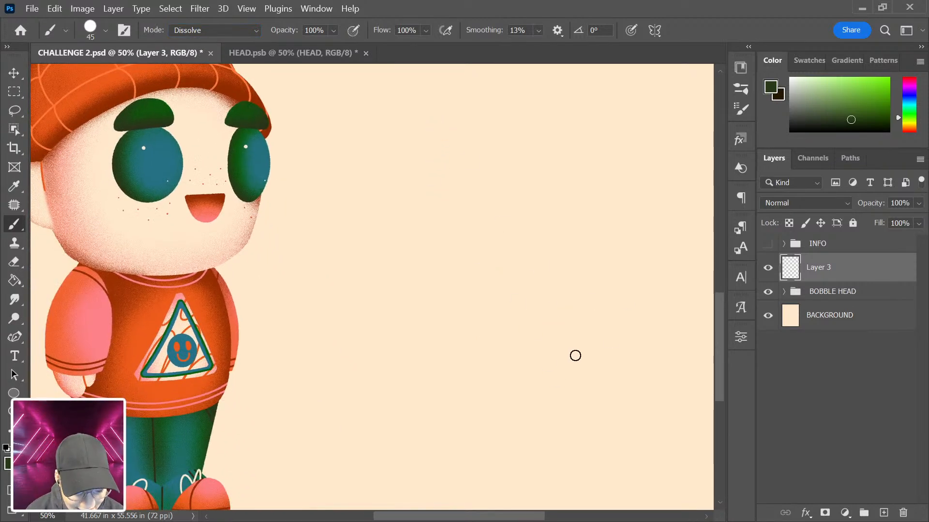
key("bracketleft")
key("bracketleft")
key("bracketleft")
key("bracketleft")
key("bracketleft")
key("bracketleft")
key("bracketleft")
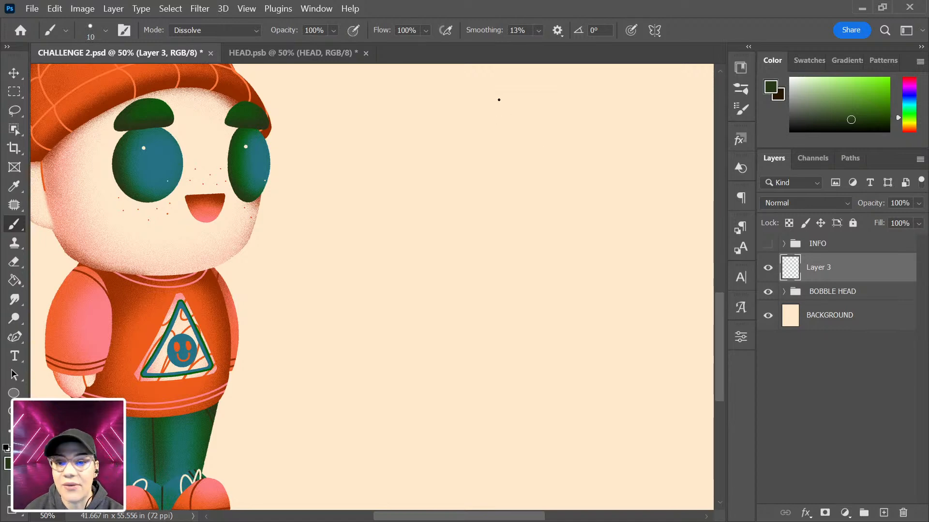
left_click_drag(499, 88, 524, 496)
- Draw a short straight horizontal line across the lower end of the vertical line, redoing it until it is centred
left_click_drag(557, 463, 554, 432)
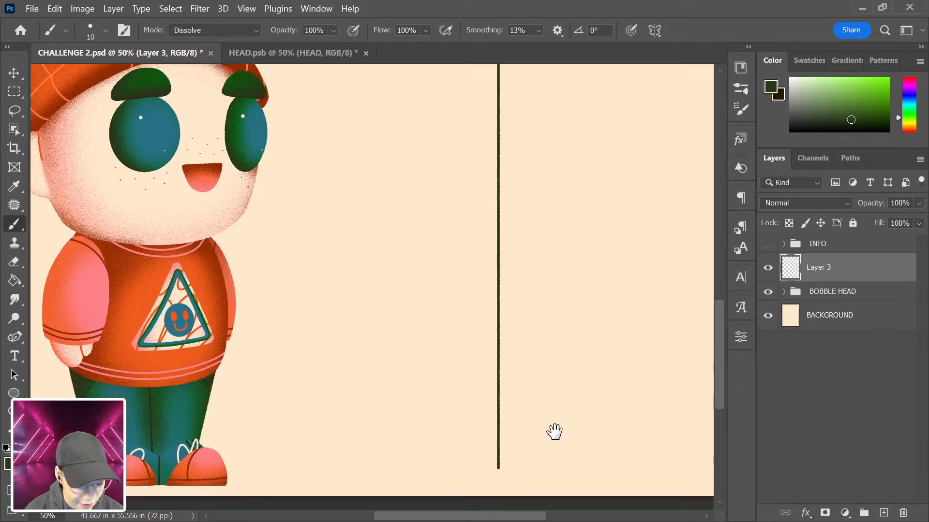
left_click_drag(432, 469, 558, 464)
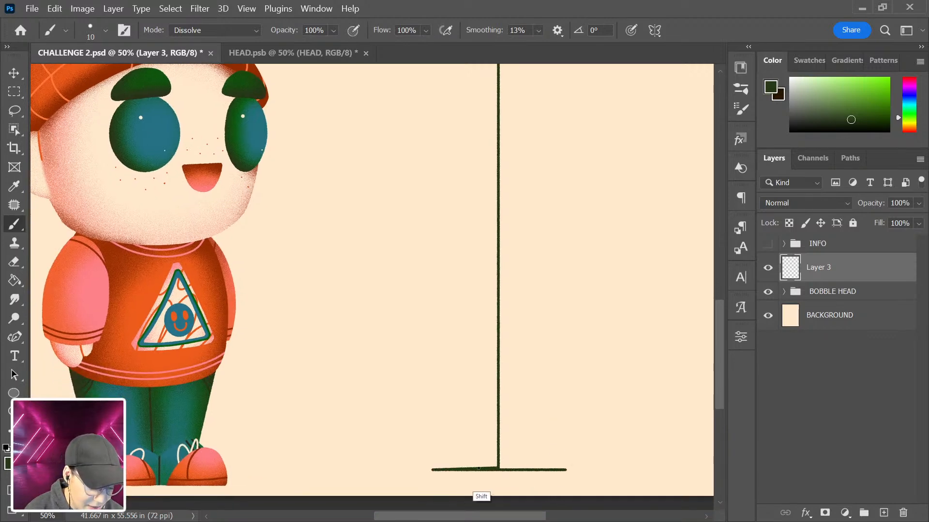
key("ctrl+z")
left_click_drag(435, 468, 575, 468)
key("ctrl+z")
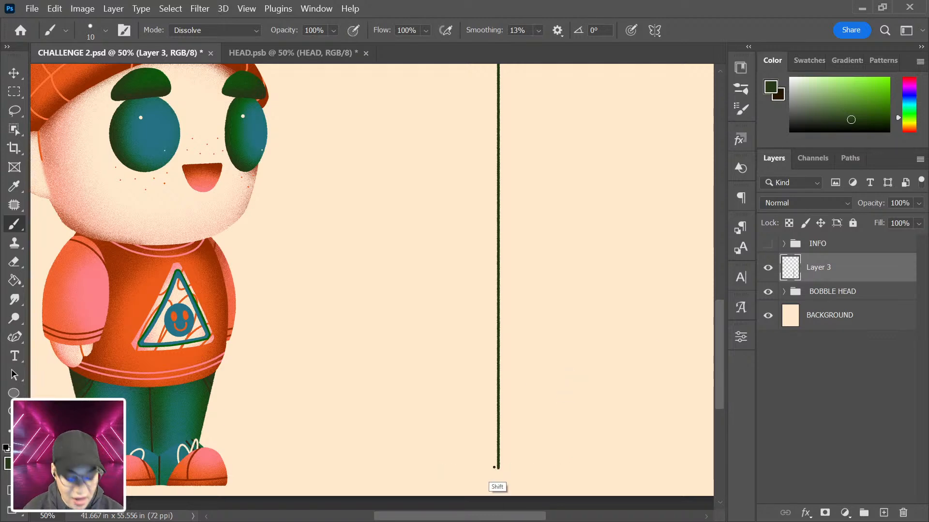
left_click_drag(448, 470, 549, 470)
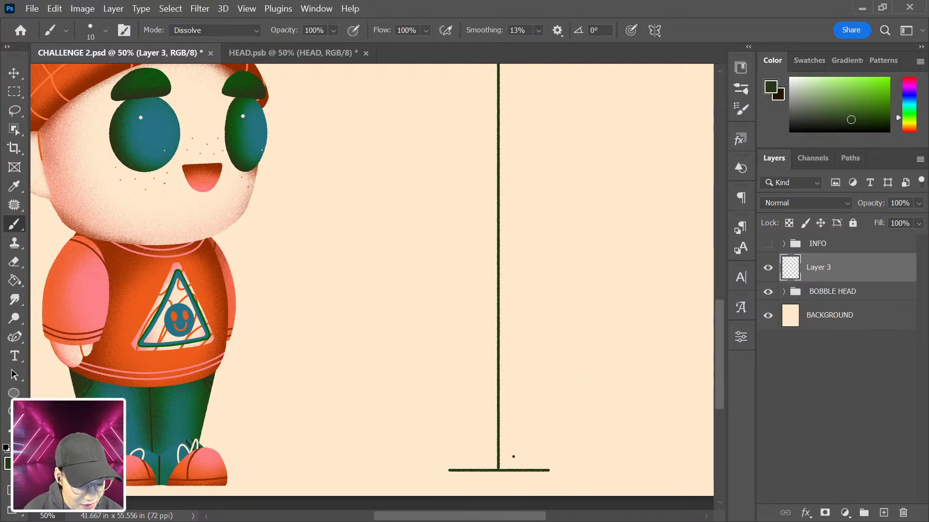
- Draw one vertical line on each side of the first one and extend the base line to the left
key("ctrl+minus")
left_click_drag(490, 409, 490, 123)
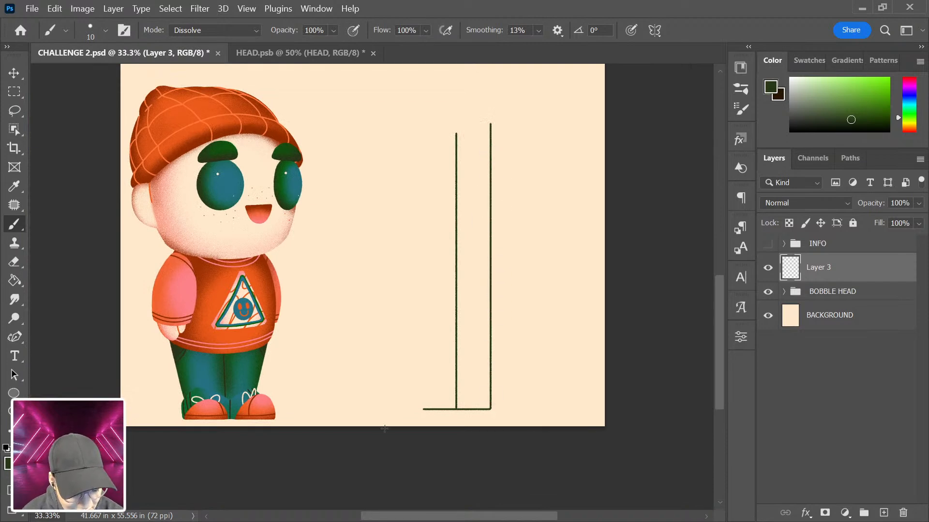
left_click_drag(489, 409, 385, 409)
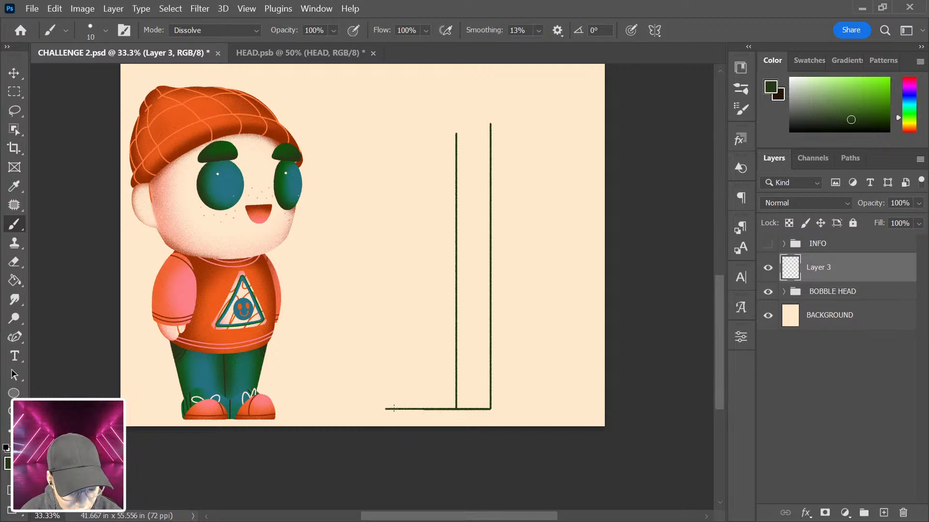
left_click_drag(391, 409, 391, 126)
key("ctrl+z")
mouse_move(374, 409)
left_mouse_down()
mouse_move(374, 127)
mouse_move(385, 121)
left_mouse_up()
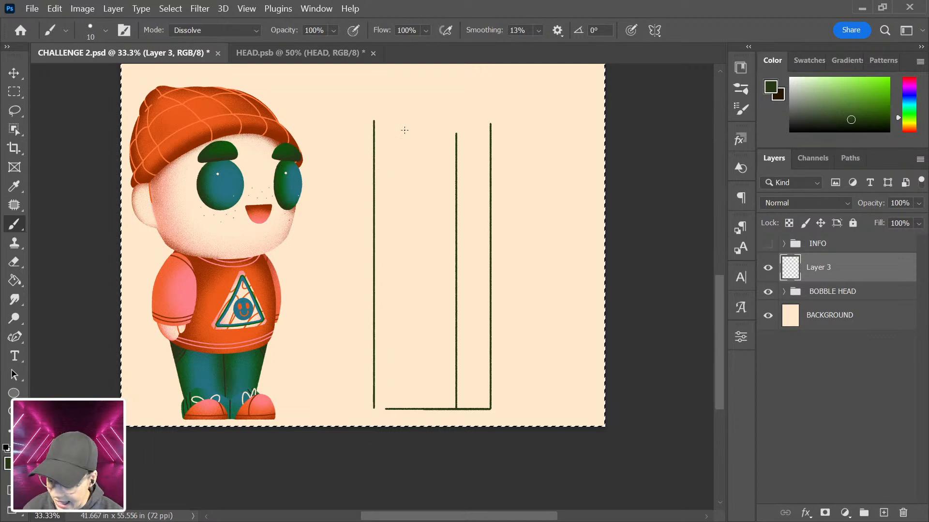
- Clear the selection, draw a straight horizontal line across the tops of the vertical lines, and erase the overhanging upper ends
key("ctrl+d")
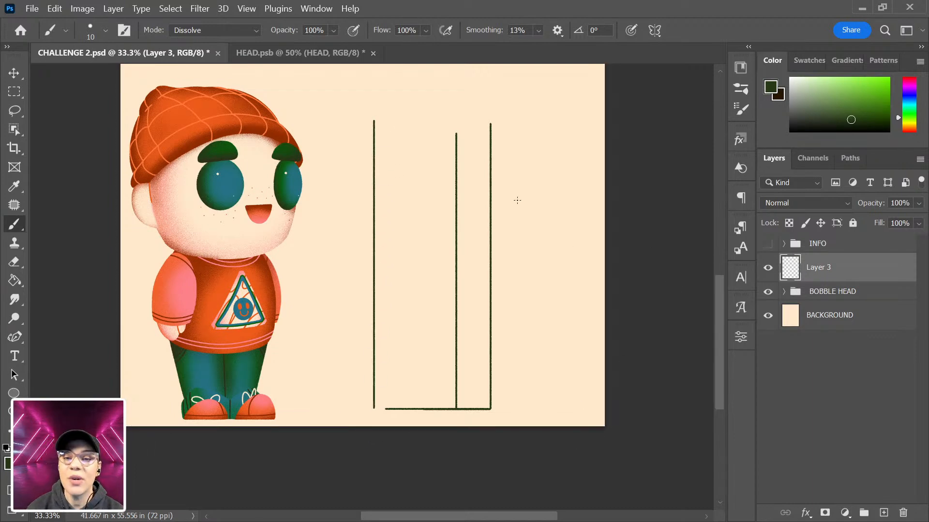
mouse_move(455, 132)
left_mouse_down()
mouse_move(490, 130)
mouse_move(369, 138)
left_mouse_up()
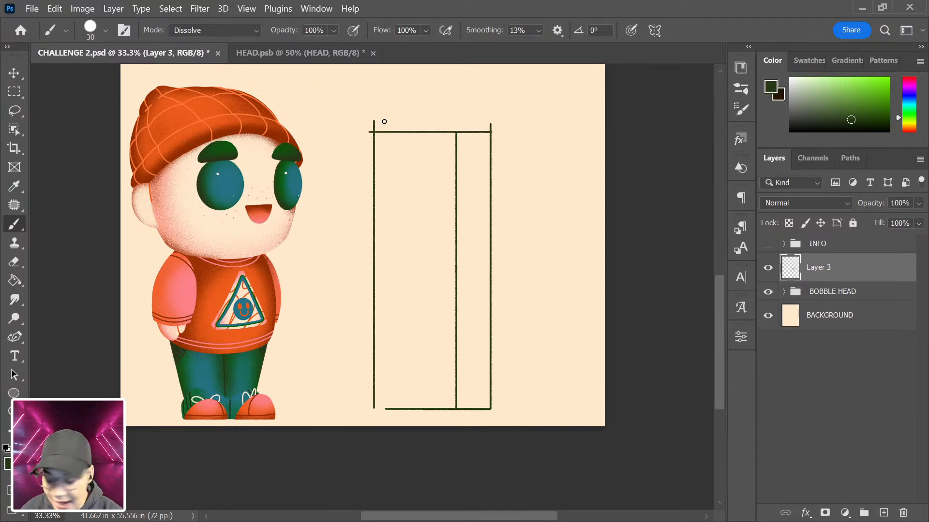
left_click_drag(362, 119, 383, 122)
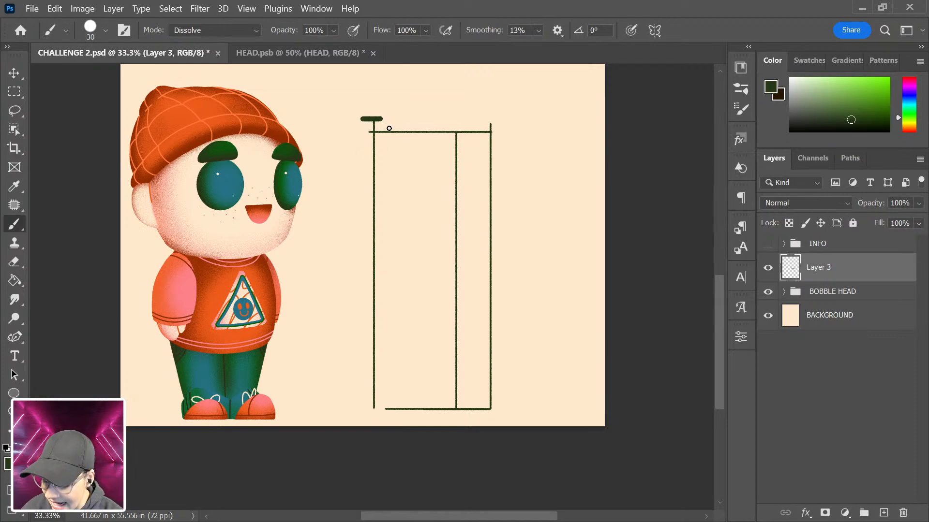
key("e")
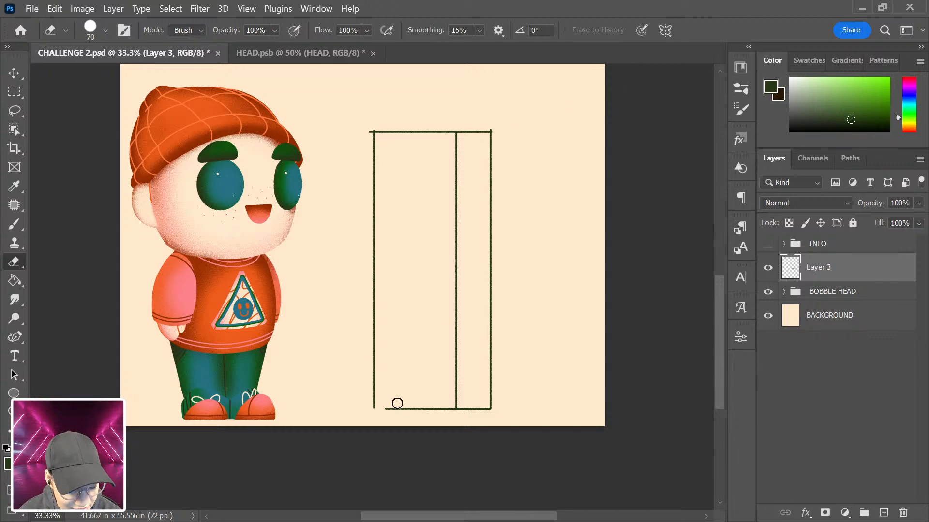
- Draw a straight 30 px vertical line over the character from between the feet to the top of the hat
key("ctrl+plus")
left_click_drag(477, 239, 516, 262)
key("b")
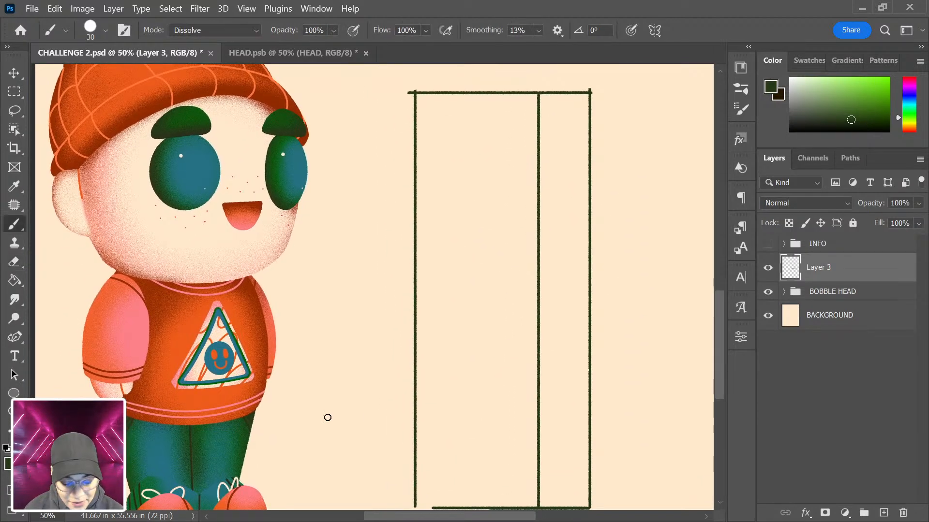
key("ctrl+minus")
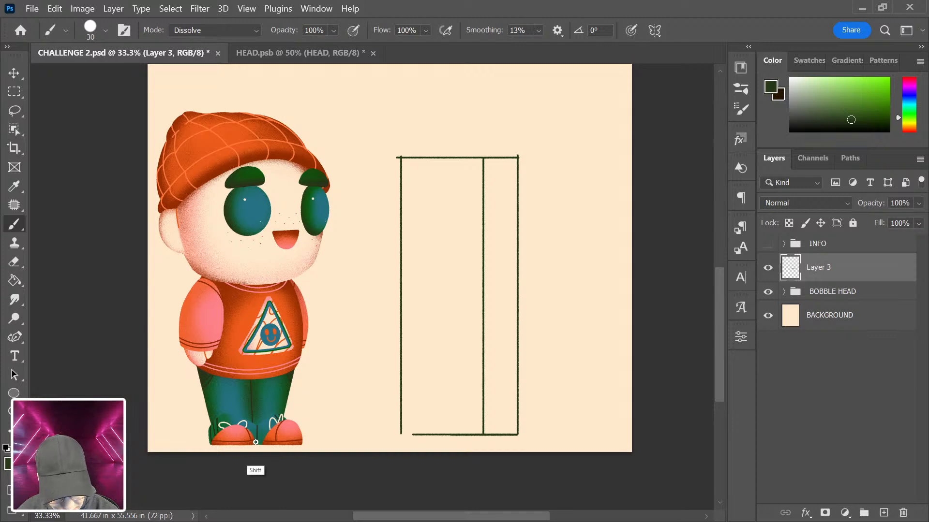
left_click_drag(256, 442, 270, 87)
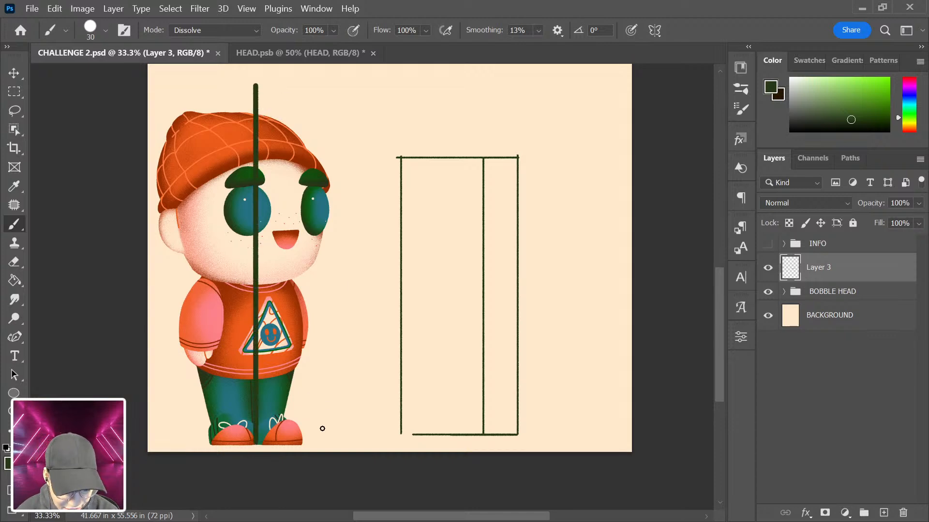
key("ctrl+z")
left_click(257, 441)
left_click(256, 299, "shift")
left_click(257, 107, "shift")
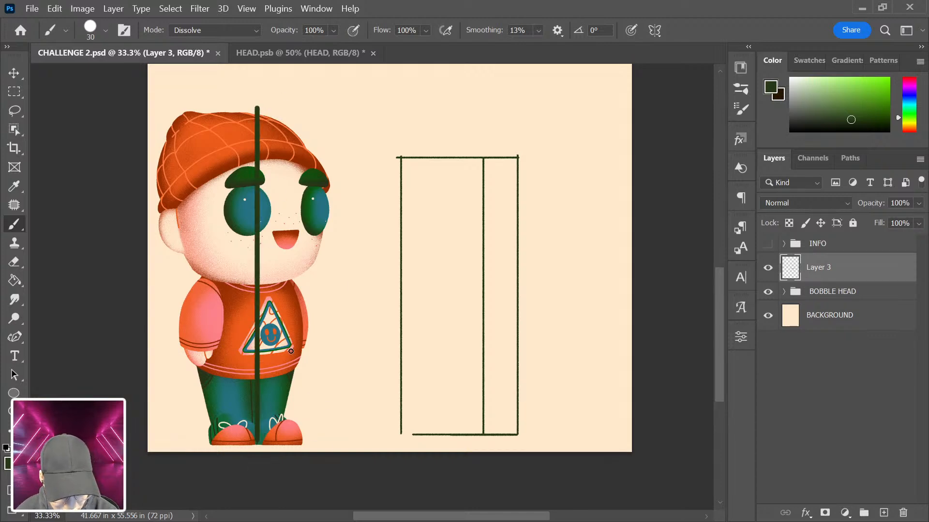
- Draw a second straight vertical line over the character from the outer edge of the right shoe to the hat, redoing misplaced attempts
left_click(290, 441, "shift")
key("ctrl+z")
left_click_drag(292, 445, 301, 131)
key("ctrl+z")
mouse_move(297, 444)
left_mouse_down()
mouse_move(298, 188)
mouse_move(307, 112)
left_mouse_up()
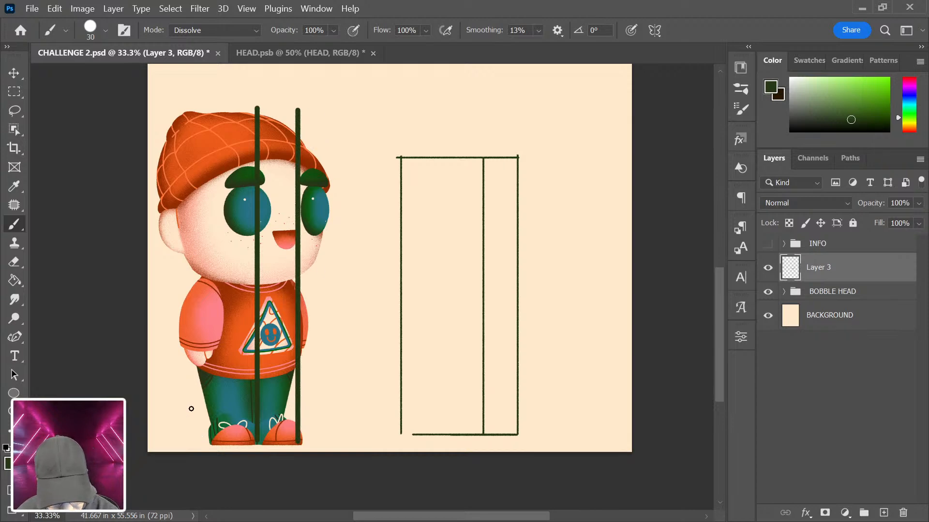
- Draw straight vertical lines along both outer sides of the character's body, replacing the line over the right shoe
left_click_drag(180, 310, 182, 446)
key("ctrl+z")
left_click_drag(179, 321, 177, 311)
left_click(177, 477, "shift")
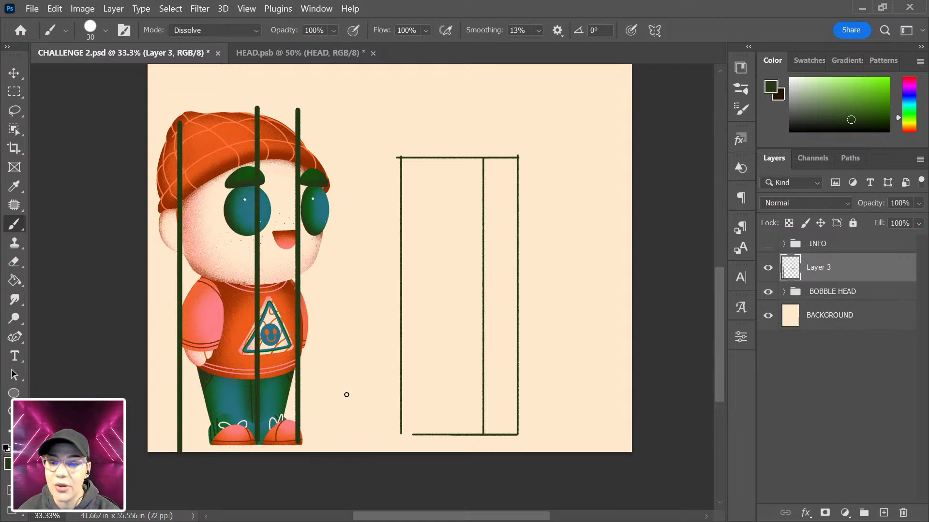
key("ctrl+z")
key("ctrl+z")
mouse_move(309, 322)
left_mouse_down()
mouse_move(314, 182)
mouse_move(297, 454)
left_mouse_up()
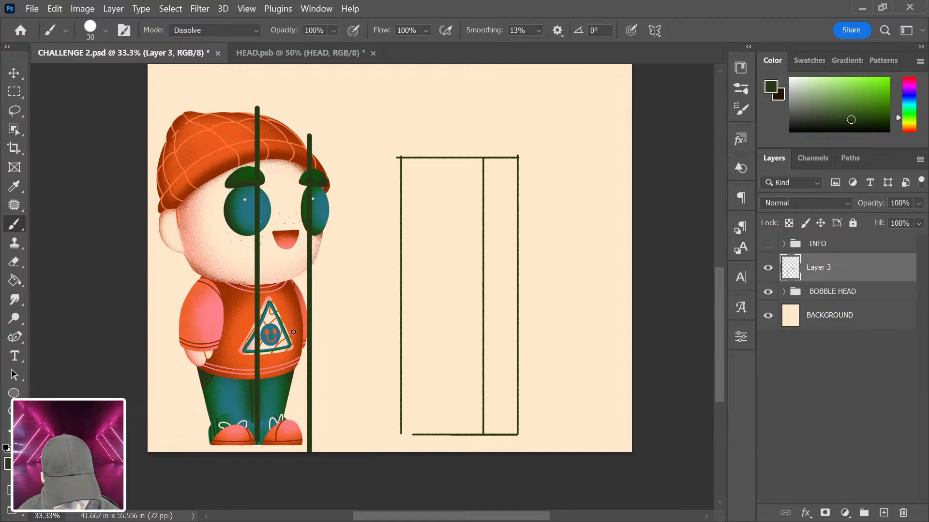
mouse_move(178, 319)
left_mouse_down()
mouse_move(174, 483)
mouse_move(176, 445)
left_mouse_up()
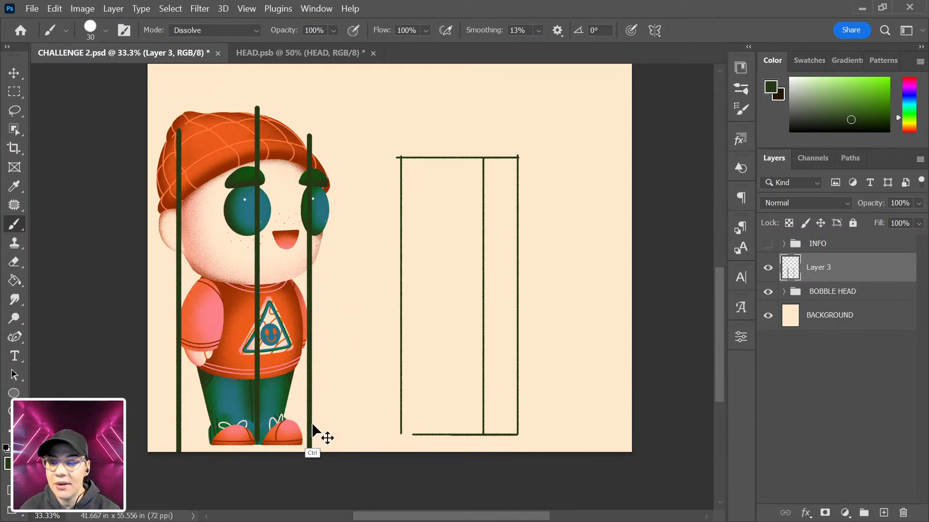
- Undo the vertical lines over the character, and try a large freehand circle around the construction frame before undoing it too
key("ctrl+z")
key("ctrl+z")
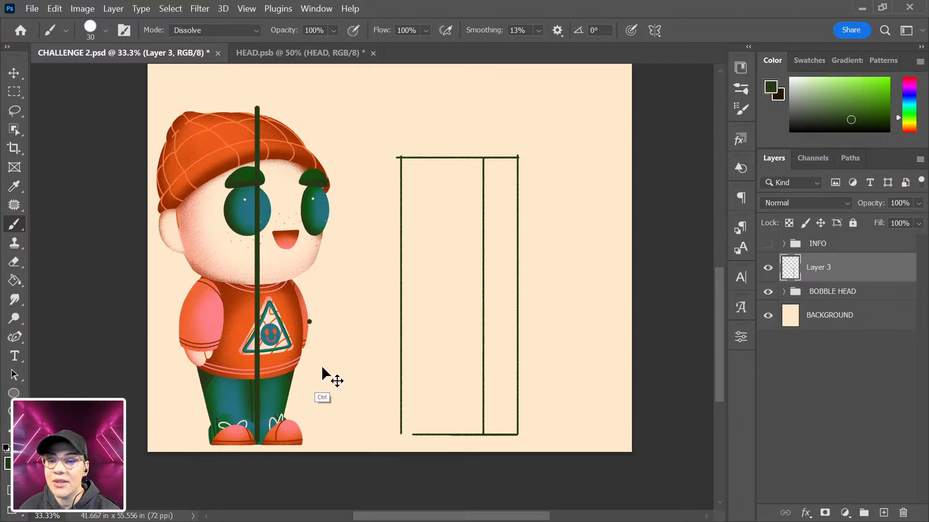
key("ctrl+z")
key("ctrl+z")
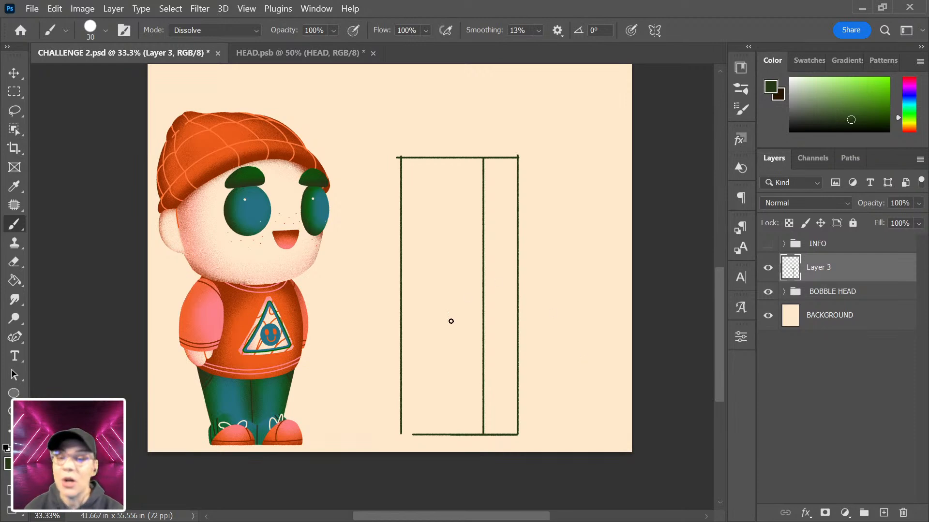
mouse_move(553, 208)
left_mouse_down()
mouse_move(524, 423)
mouse_move(493, 209)
left_mouse_up()
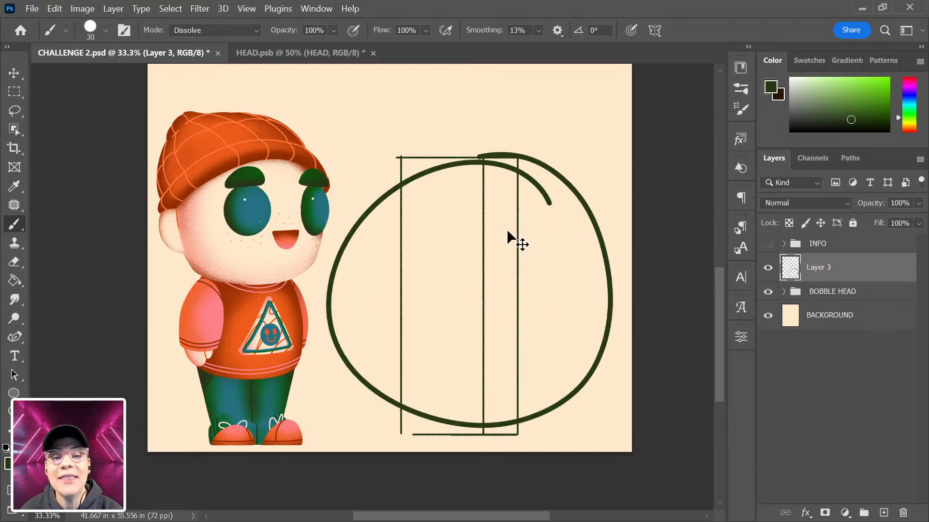
key("ctrl+z")
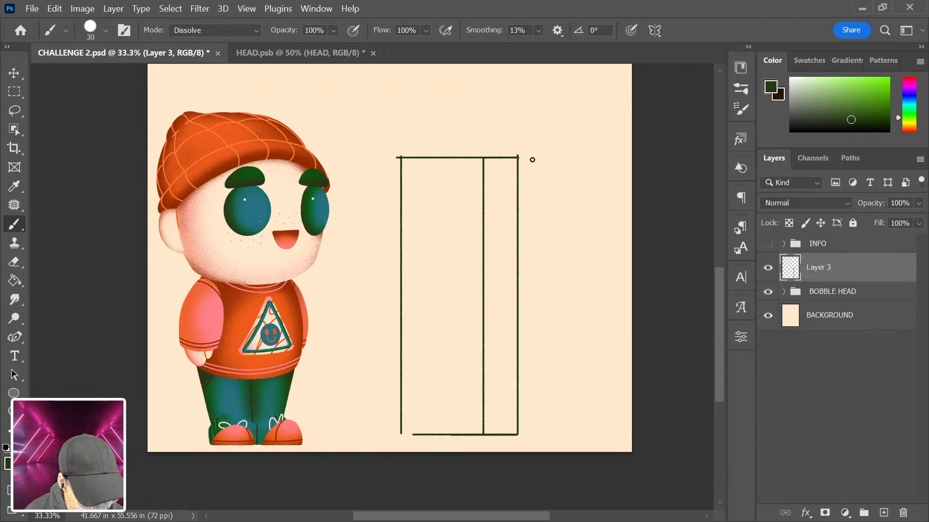
- Draw a thick 30 px vertical line just outside the frame's right side and erase the thin line it replaces
left_click_drag(529, 158, 529, 432)
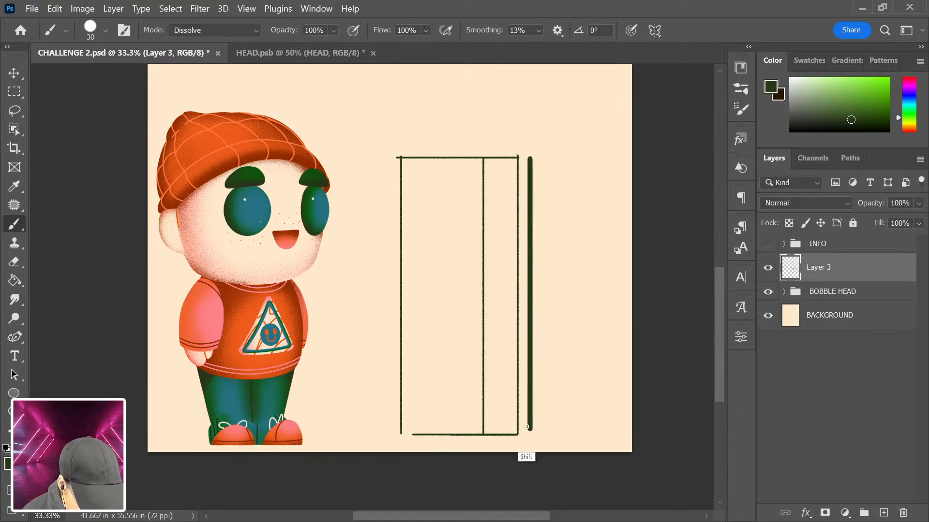
key("e")
left_click_drag(516, 189, 515, 430)
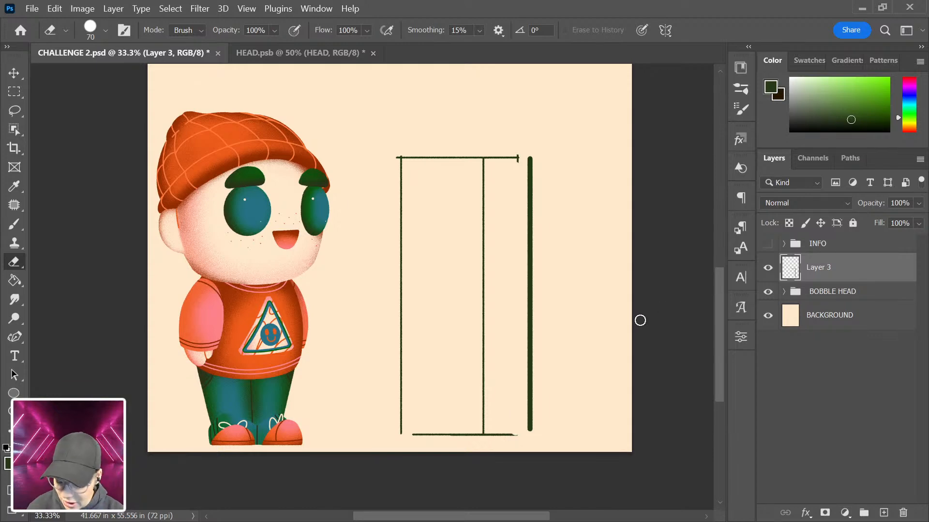
- Lower the opacity of the construction frame's layer to 49%
left_click(918, 204)
left_click(870, 221)
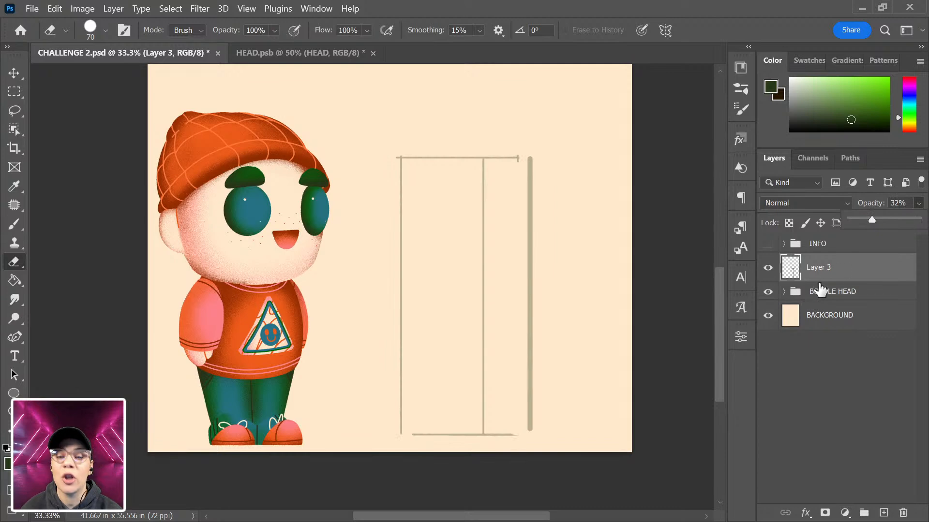
left_click(884, 220)
left_click(862, 271)
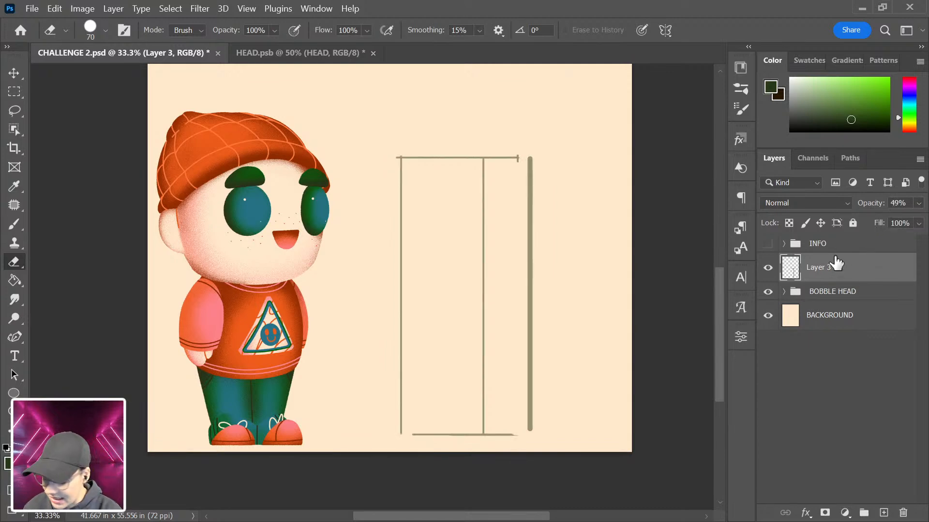
- Add a new layer above the frame layer and set the eraser size to 50 px
key("ctrl+shift+alt+n")
key("ctrl+plus")
mouse_move(576, 284)
left_mouse_down()
mouse_move(535, 284)
mouse_move(538, 296)
left_mouse_up()
key("bracketright")
key("bracketright")
key("bracketright")
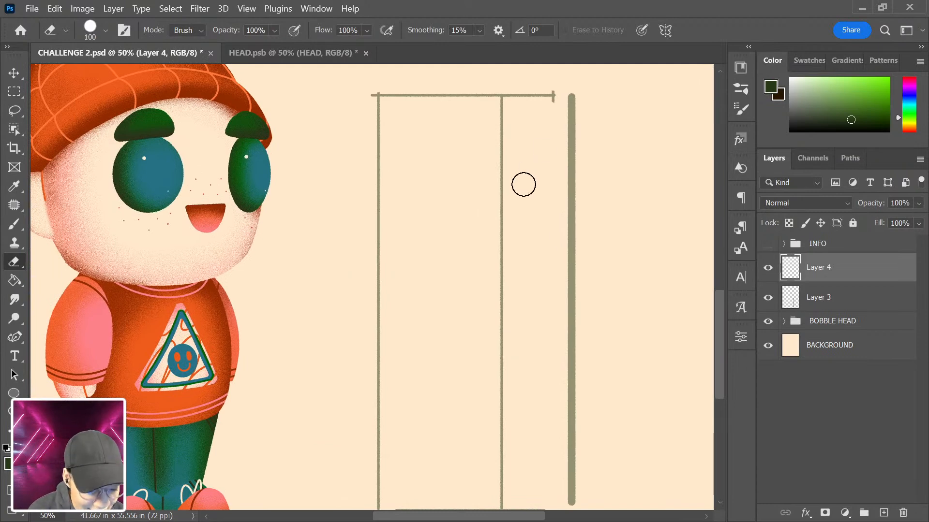
key("bracketleft")
key("bracketleft")
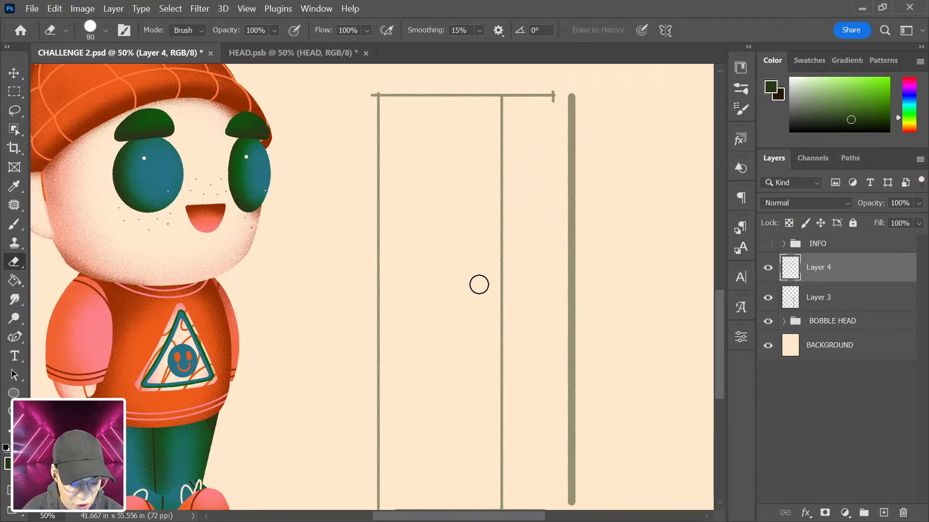
key("bracketleft")
key("ctrl+minus")
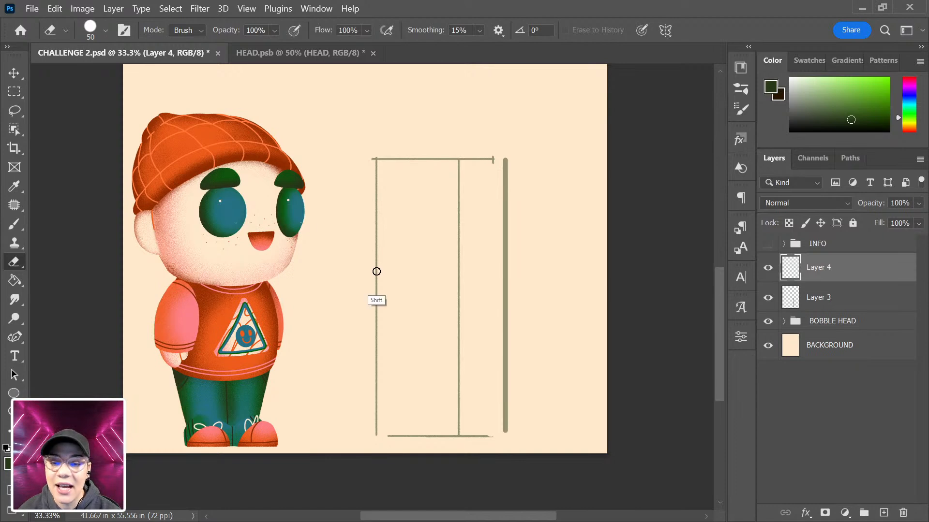
- Draw two straight 30 px horizontal lines across the frame, level with the character's chin and the shirt hem
key("b")
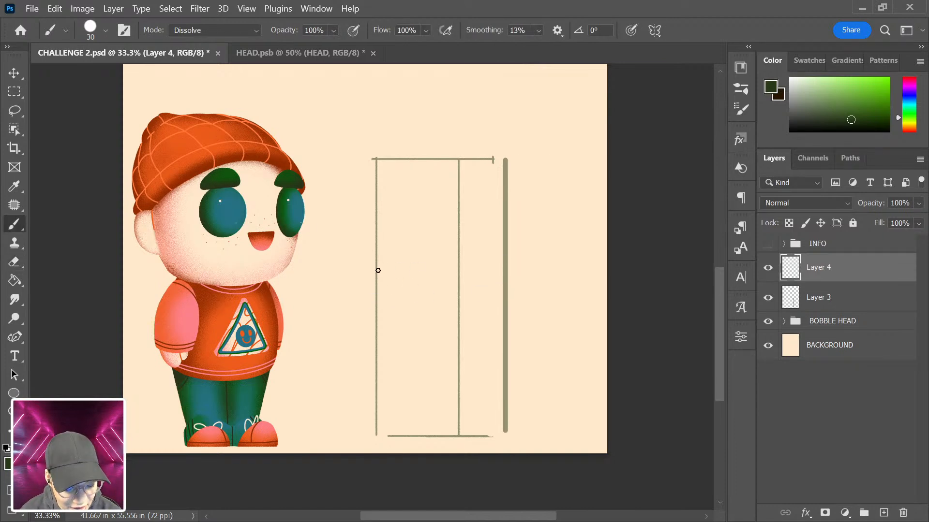
left_click_drag(376, 278, 506, 278)
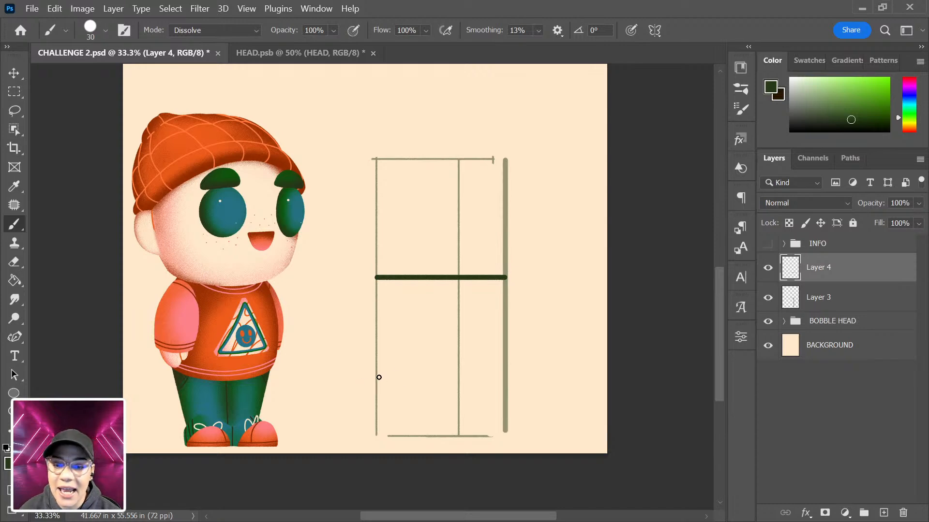
left_click_drag(376, 372, 503, 373)
key("ctrl+z")
left_click_drag(374, 377, 463, 370)
left_click(506, 377, "shift")
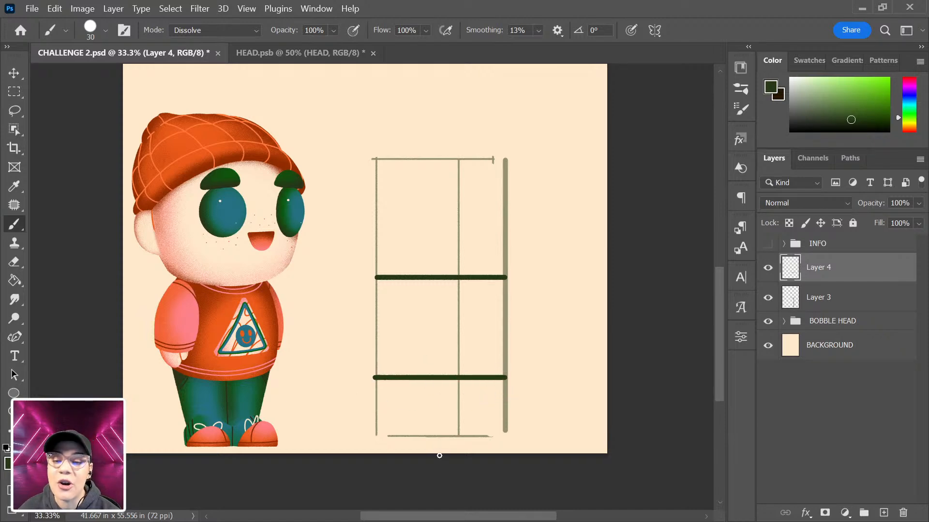
- Lower the opacity of the horizontal lines' layer to 42% and add a new layer above it
left_click(918, 203)
left_click_drag(920, 220, 879, 220)
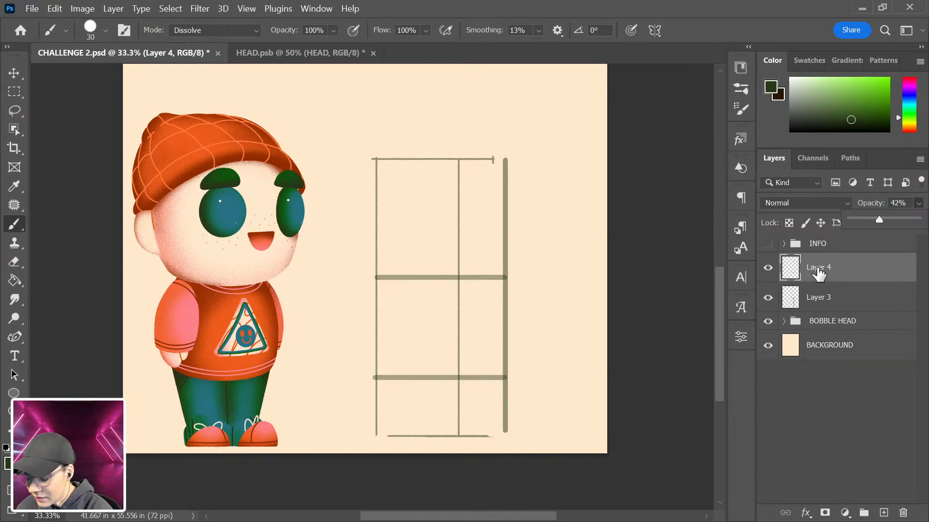
key("ctrl+shift+alt+n")
- Sketch a rounded head outline in the frame's uppermost section, going over it with repeated freehand strokes
key("ctrl+plus")
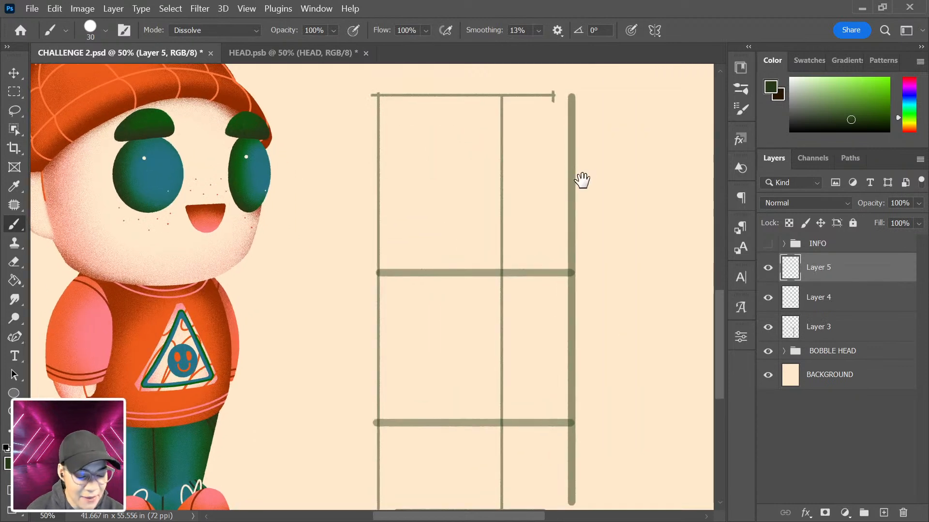
left_click_drag(572, 191, 563, 245)
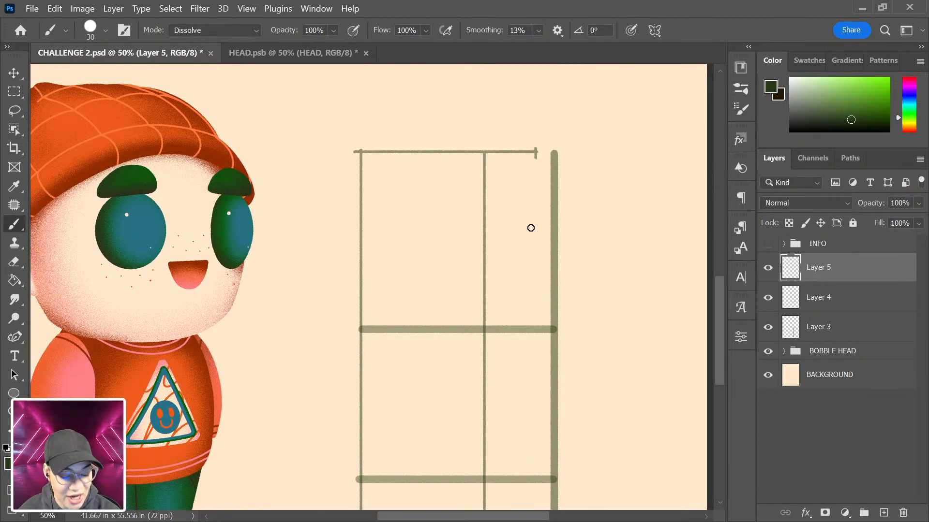
mouse_move(488, 148)
left_mouse_down()
mouse_move(370, 190)
mouse_move(490, 335)
mouse_move(515, 155)
mouse_move(488, 164)
mouse_move(455, 143)
mouse_move(363, 238)
left_mouse_up()
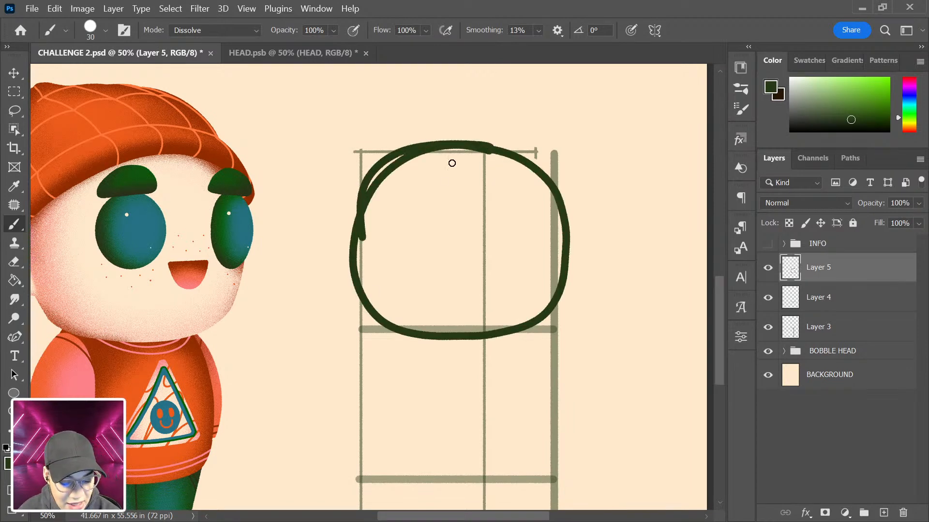
mouse_move(433, 145)
left_mouse_down()
mouse_move(350, 206)
mouse_move(360, 305)
left_mouse_up()
mouse_move(356, 213)
left_mouse_down()
mouse_move(477, 349)
mouse_move(514, 327)
left_mouse_up()
key("ctrl+z")
mouse_move(395, 332)
left_mouse_down()
mouse_move(544, 326)
mouse_move(566, 254)
mouse_move(553, 168)
mouse_move(470, 144)
left_mouse_up()
mouse_move(556, 180)
left_mouse_down()
mouse_move(494, 141)
mouse_move(466, 142)
left_mouse_up()
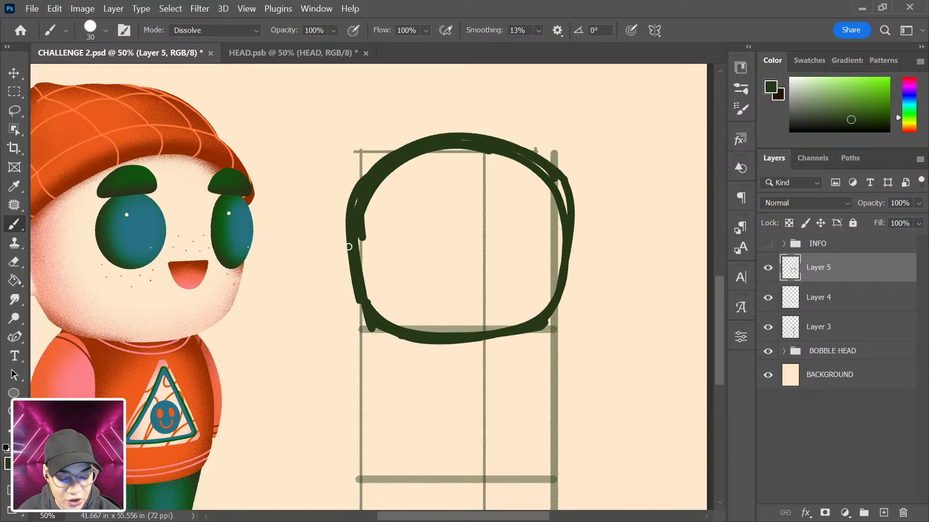
- Sketch an ear on the left side of the head outline and a hat shape over its top
left_click_drag(347, 227, 360, 274)
left_click_drag(348, 239, 360, 295)
mouse_move(423, 203)
left_mouse_down()
mouse_move(499, 246)
mouse_move(513, 230)
left_mouse_up()
mouse_move(649, 207)
left_mouse_down()
mouse_move(507, 150)
mouse_move(437, 282)
mouse_move(426, 255)
mouse_move(423, 192)
mouse_move(534, 136)
mouse_move(655, 213)
left_mouse_up()
key("ctrl+z")
- Scribble over the head's interior, then enlarge the brush and fill the head, hat and ear as one solid silhouette
mouse_move(524, 153)
left_mouse_down()
mouse_move(417, 224)
mouse_move(478, 245)
mouse_move(474, 274)
mouse_move(451, 309)
mouse_move(530, 345)
mouse_move(574, 334)
left_mouse_up()
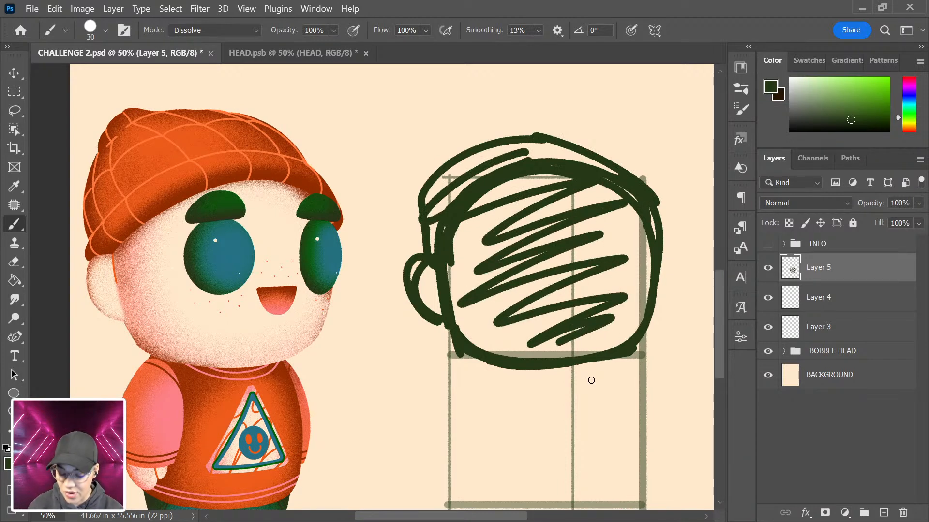
key("bracketright")
key("bracketright")
key("bracketright")
key("bracketright")
key("bracketright")
key("bracketright")
key("bracketright")
mouse_move(493, 199)
left_mouse_down()
mouse_move(498, 316)
mouse_move(519, 337)
mouse_move(542, 326)
mouse_move(582, 345)
mouse_move(597, 336)
mouse_move(592, 233)
mouse_move(566, 188)
mouse_move(473, 207)
mouse_move(540, 160)
mouse_move(486, 171)
mouse_move(448, 197)
mouse_move(454, 289)
mouse_move(442, 199)
mouse_move(473, 322)
mouse_move(513, 329)
mouse_move(566, 285)
mouse_move(497, 331)
mouse_move(594, 328)
mouse_move(499, 334)
mouse_move(531, 345)
mouse_move(640, 324)
mouse_move(595, 328)
mouse_move(631, 310)
mouse_move(633, 208)
mouse_move(582, 170)
mouse_move(522, 190)
left_mouse_up()
key("bracketleft")
key("bracketleft")
key("bracketleft")
left_click_drag(425, 269, 434, 286)
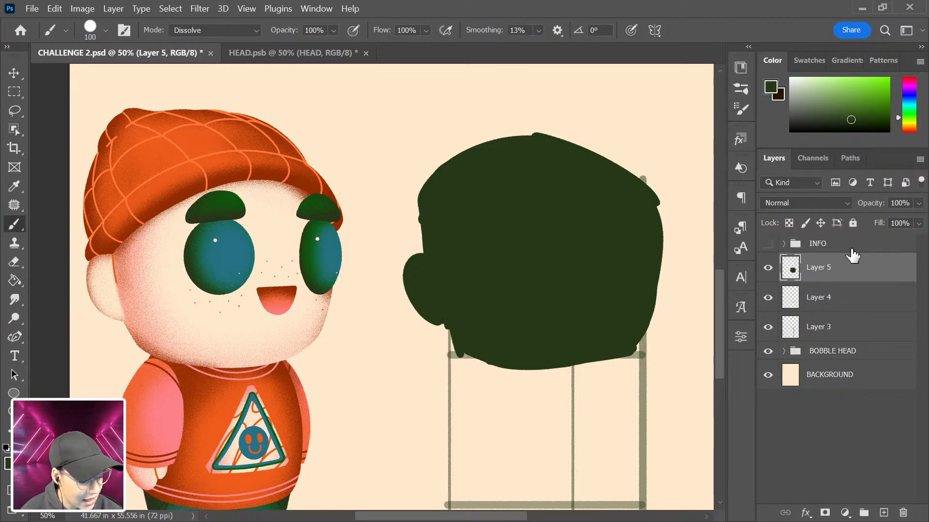
- Hide the head sketch layer and draw a filled rectangle shape about 849 × 738 px over the frame's head section
left_click(768, 267)
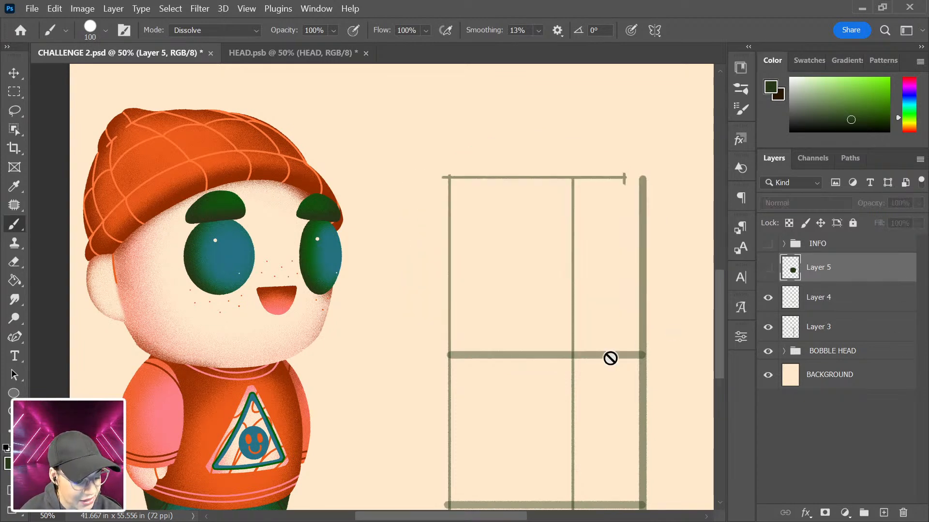
left_click(14, 393)
right_click(13, 393)
left_click(63, 393)
left_click_drag(449, 176, 653, 353)
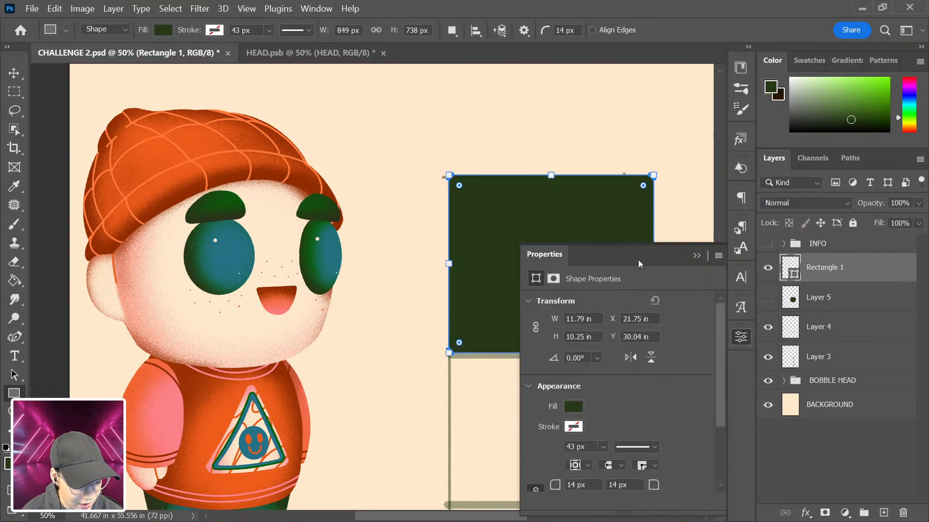
- Round the rectangle's corners as far as they go and shift the shape slightly left over the frame's head section
left_click(740, 336)
left_click_drag(459, 185, 497, 260)
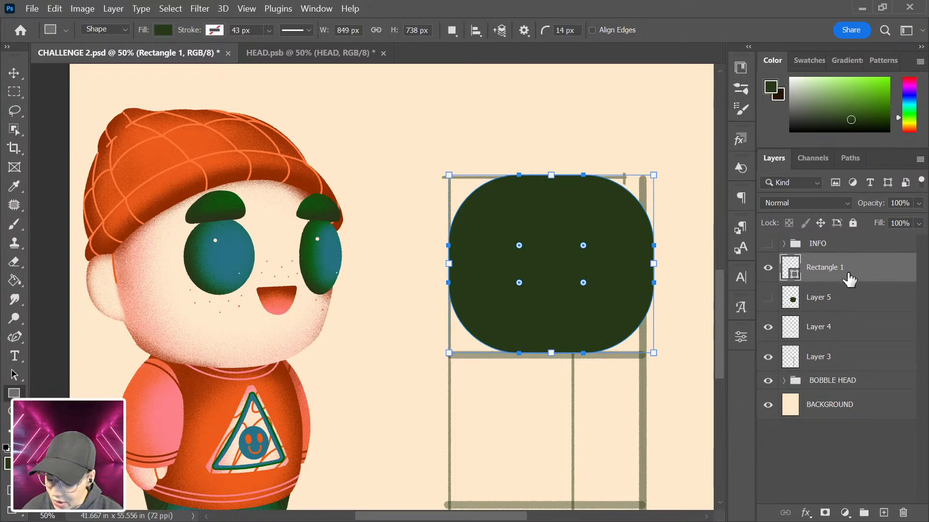
key("ctrl+t")
mouse_move(616, 301)
left_mouse_down()
mouse_move(605, 294)
mouse_move(614, 289)
left_mouse_up()
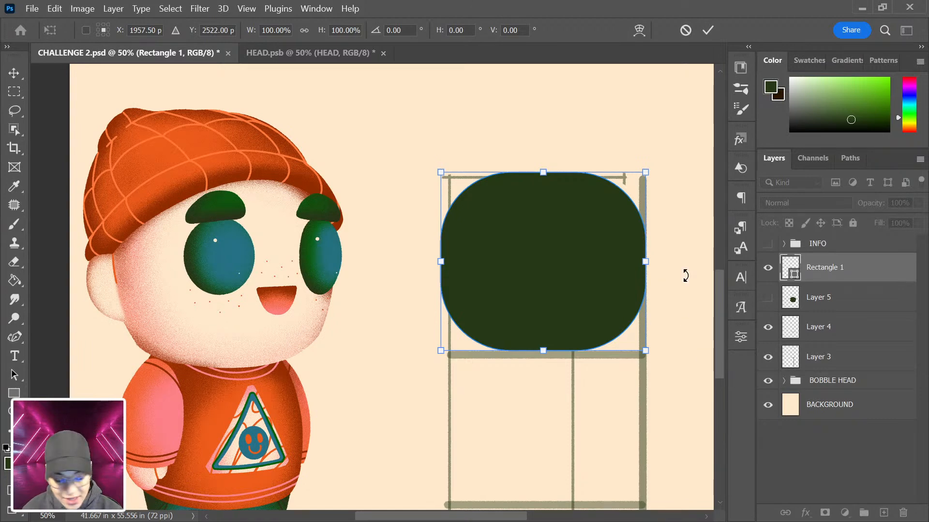
key("u")
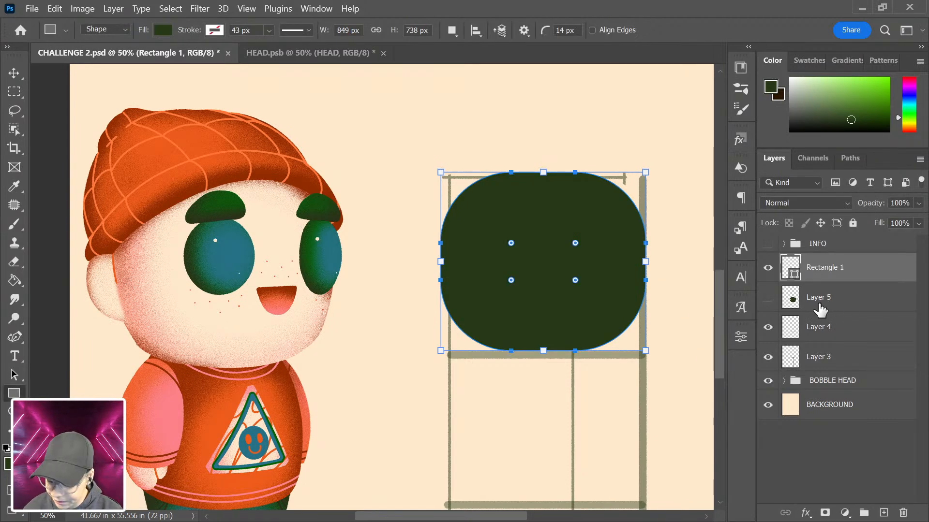
- Duplicate the rounded head shape, shrink the copy to about 237 × 268 px and place it on the head's left edge as an ear
key("ctrl+j")
key("ctrl+t")
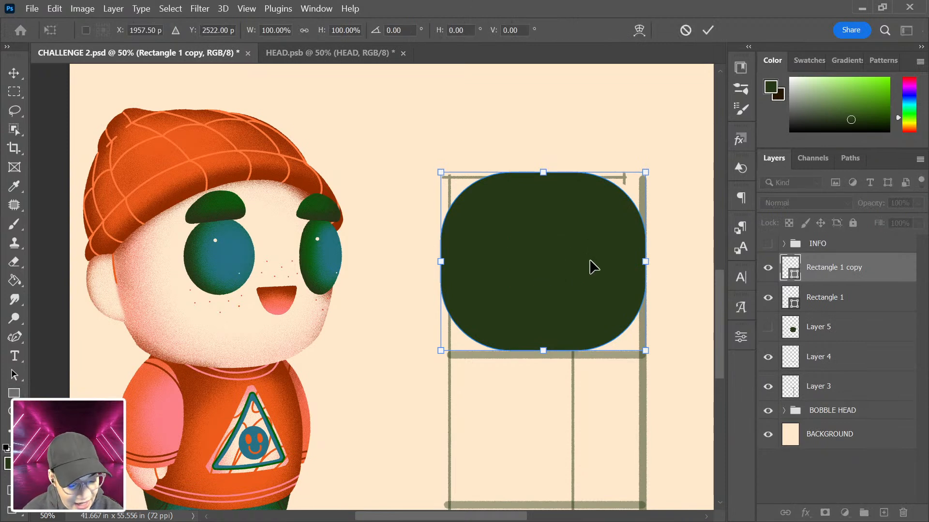
left_click_drag(646, 173, 601, 211)
left_click_drag(532, 235, 533, 285)
left_click_drag(503, 325, 460, 264)
key("Return")
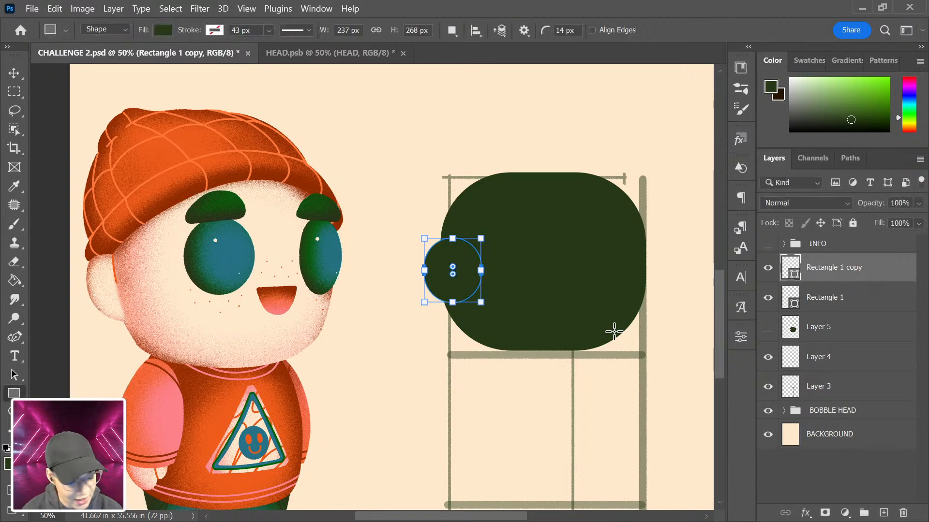
- Rasterize the head and ear shape layers and merge them into one layer
left_click(852, 301, "ctrl")
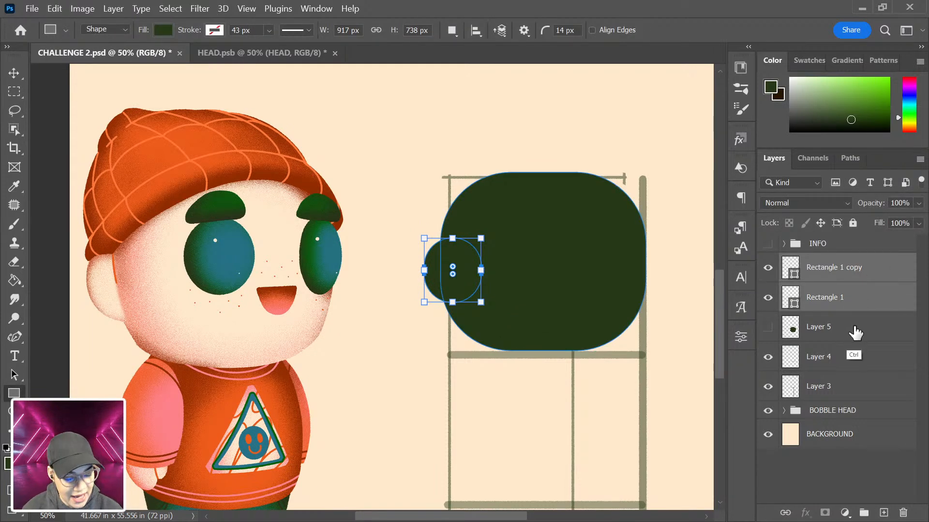
right_click(862, 297)
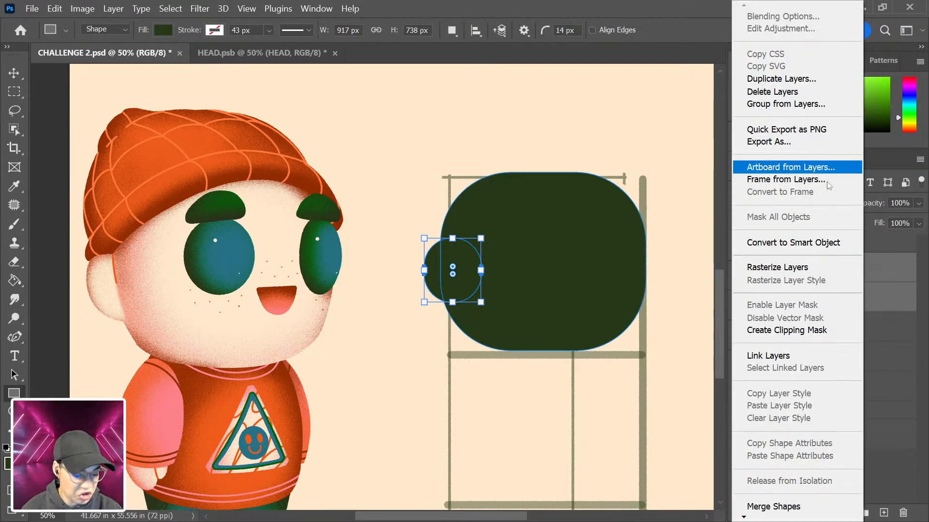
left_click(834, 271)
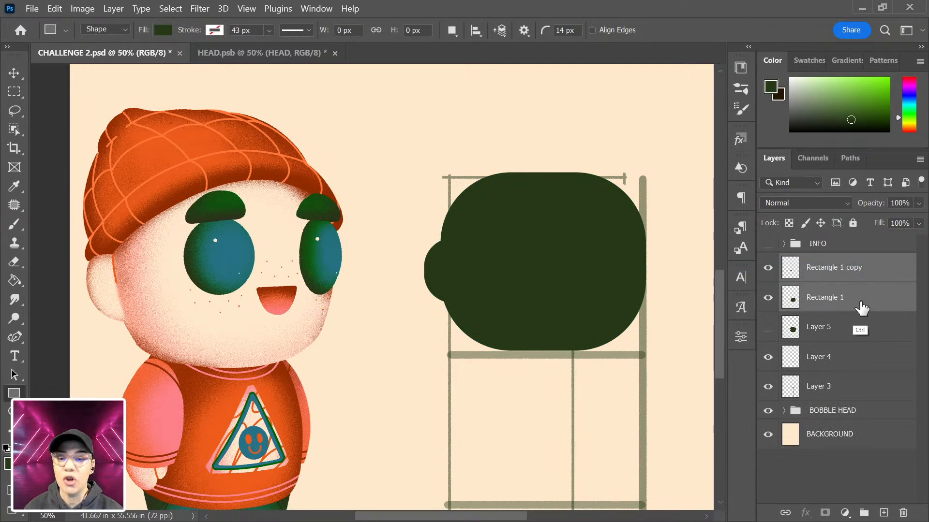
key("ctrl+e")
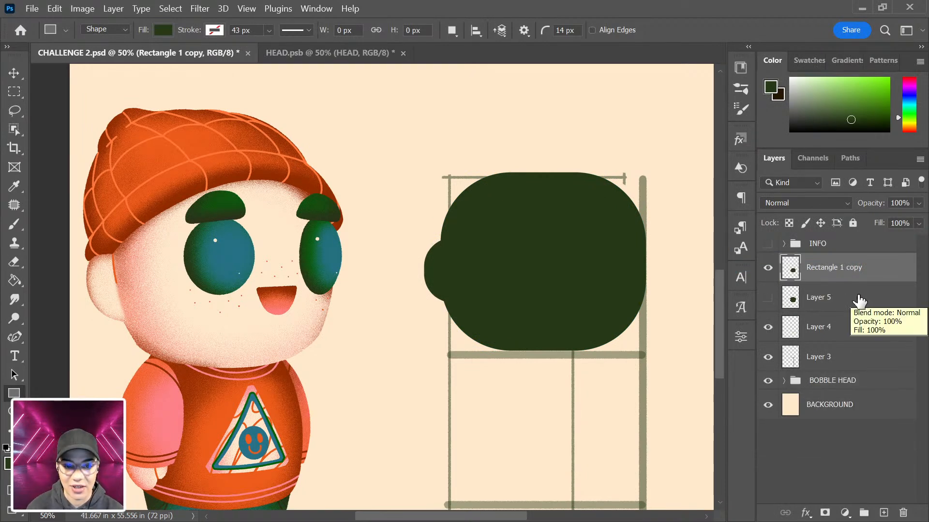
- Reduce the brush size to 40 and paint along the head's upper-left curve and top edge to make them more organic
key("ctrl+plus")
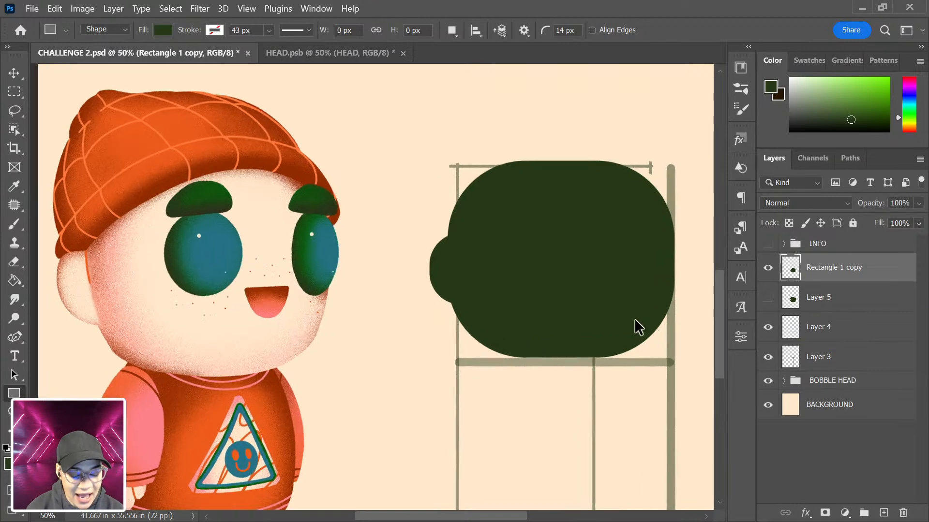
key("b")
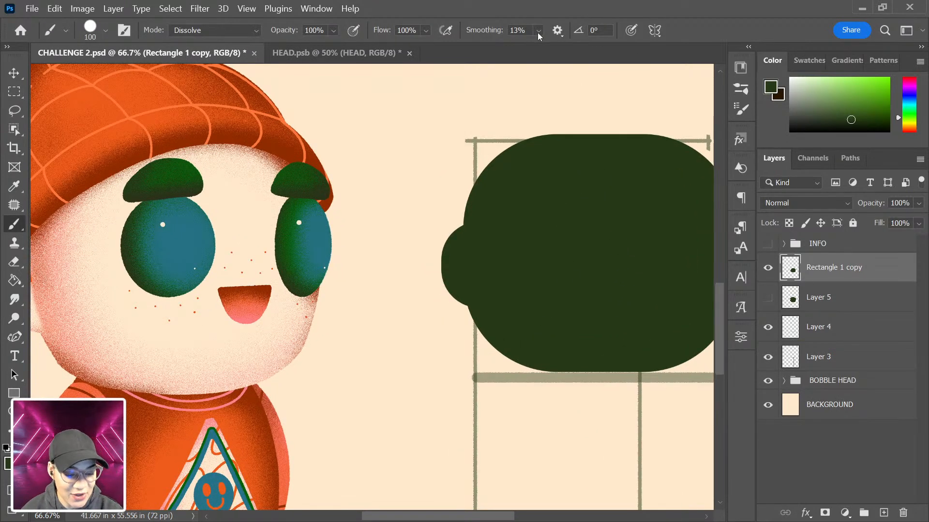
key("bracketleft")
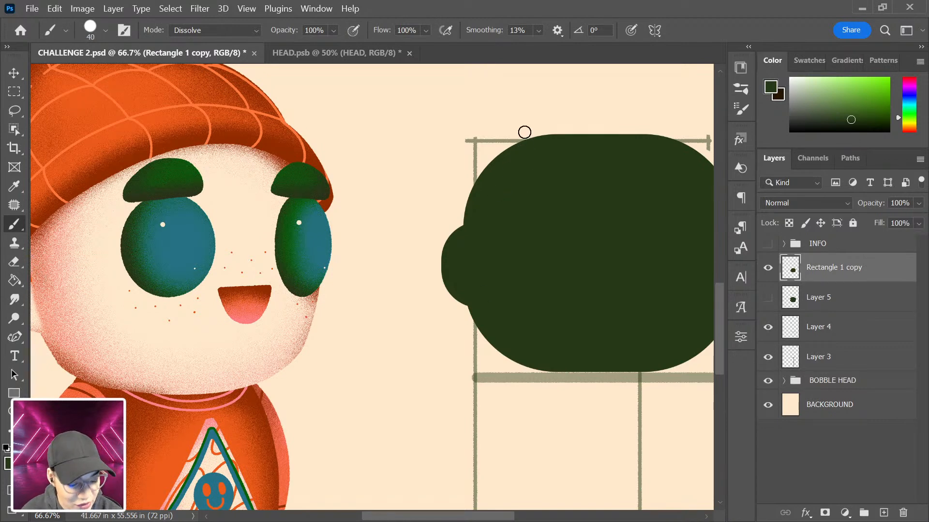
mouse_move(503, 155)
left_mouse_down()
mouse_move(482, 174)
mouse_move(468, 212)
left_mouse_up()
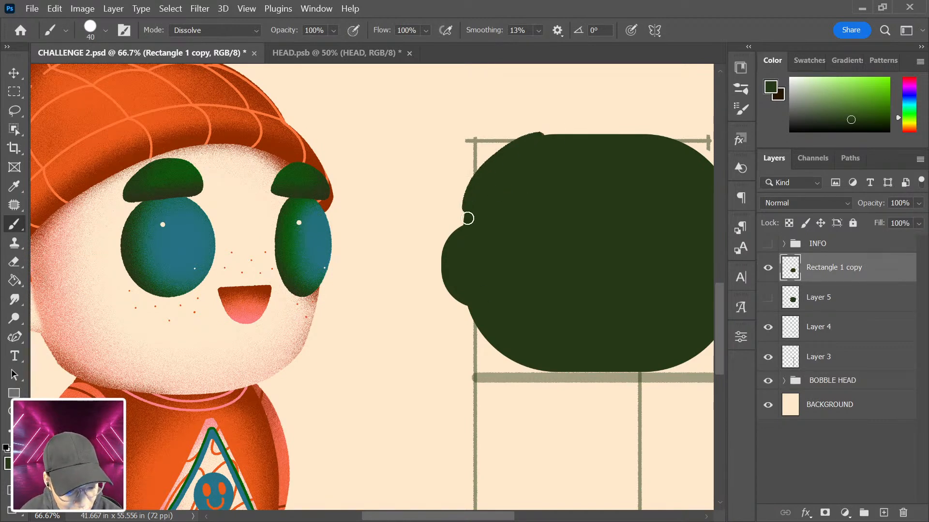
left_click_drag(618, 137, 663, 148)
left_click_drag(549, 137, 630, 137)
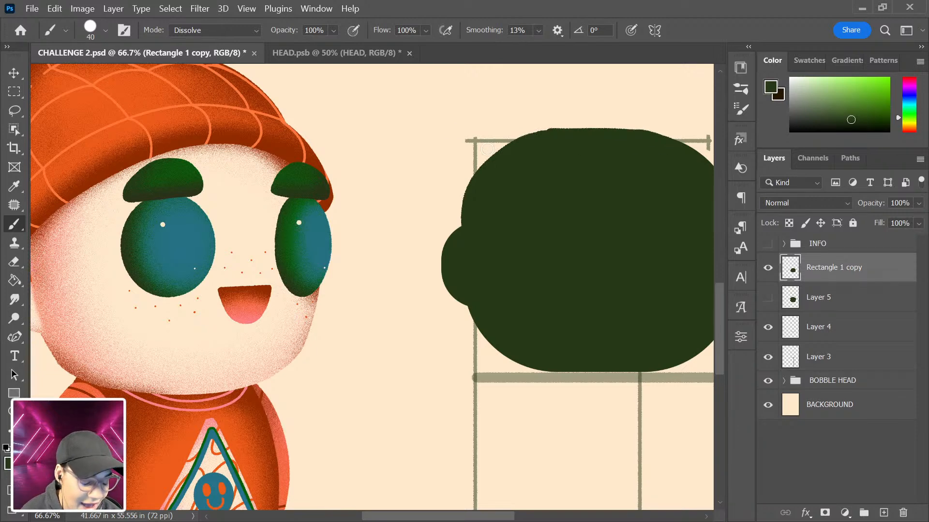
- Paint along the ear's lower edge and the head's lower-left contour to build out the silhouette
left_click_drag(443, 275, 466, 303)
mouse_move(560, 305)
left_mouse_down()
mouse_move(479, 240)
mouse_move(447, 229)
left_mouse_up()
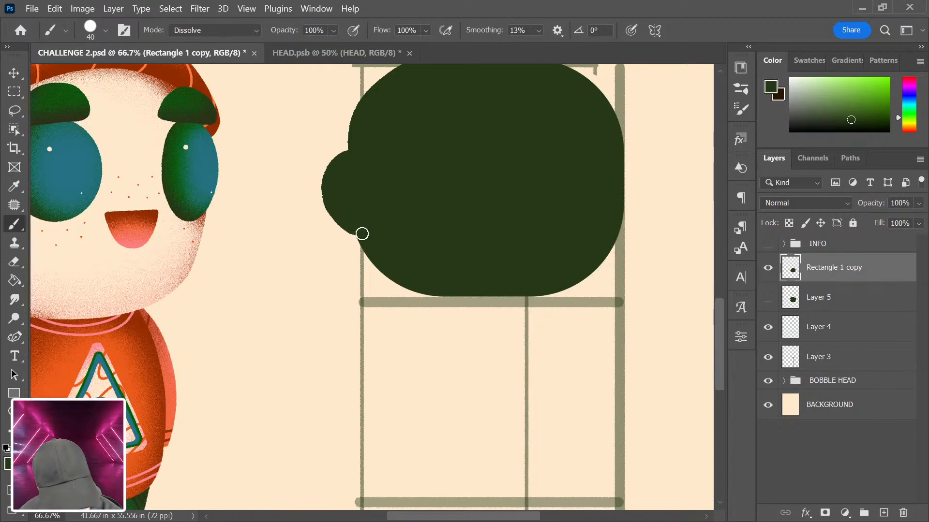
mouse_move(358, 231)
left_mouse_down()
mouse_move(367, 254)
mouse_move(402, 280)
mouse_move(477, 262)
mouse_move(491, 181)
mouse_move(387, 270)
mouse_move(441, 285)
mouse_move(385, 272)
mouse_move(451, 289)
left_mouse_up()
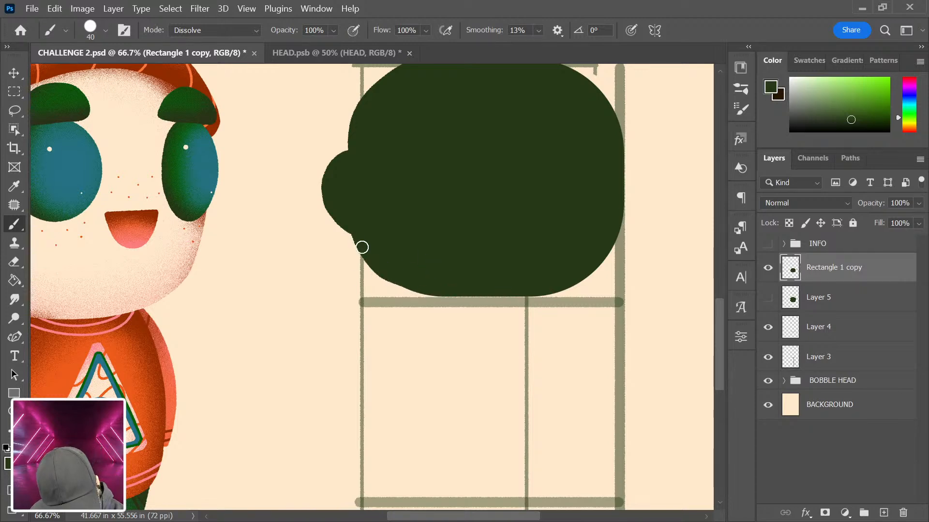
- Set the brush smoothing to 36% and repaint the head's lower-left curve and bottom edge, undoing a stray stroke
left_click(539, 31)
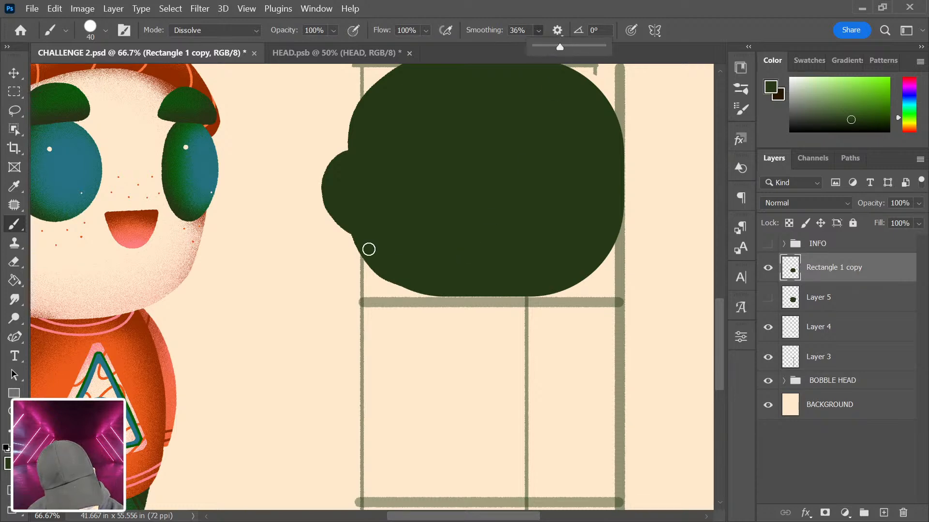
mouse_move(357, 240)
left_mouse_down()
mouse_move(431, 294)
mouse_move(457, 286)
left_mouse_up()
key("ctrl+z")
mouse_move(356, 237)
left_mouse_down()
mouse_move(383, 273)
mouse_move(475, 271)
left_mouse_up()
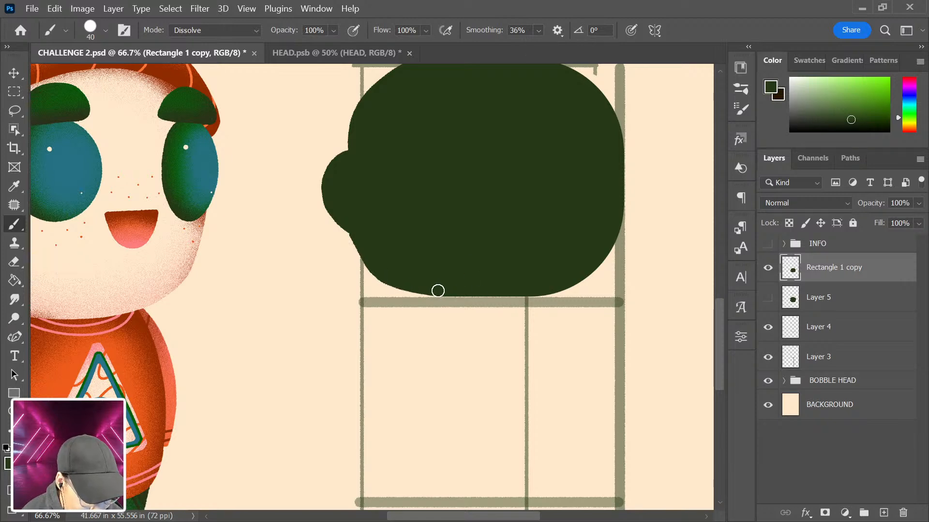
mouse_move(424, 291)
left_mouse_down()
mouse_move(551, 288)
mouse_move(425, 291)
left_mouse_up()
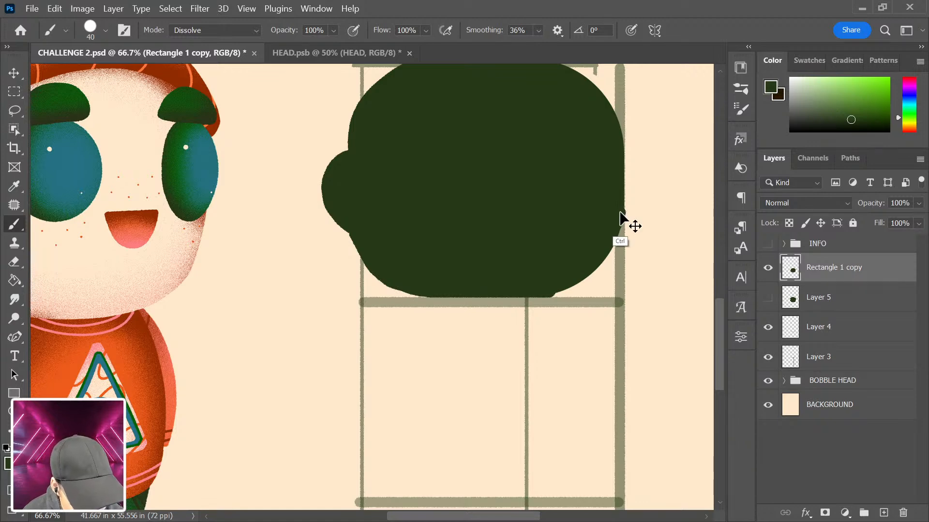
- Paint over the head's lower-right curve and right side, undoing the strokes that miss the contour
mouse_move(619, 210)
left_mouse_down()
mouse_move(613, 245)
mouse_move(579, 283)
mouse_move(531, 287)
left_mouse_up()
key("ctrl+z")
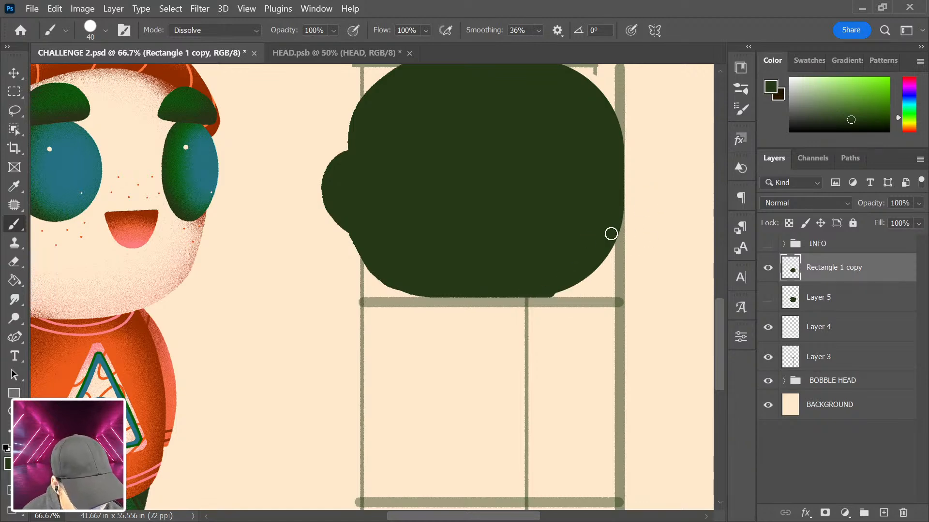
mouse_move(619, 209)
left_mouse_down()
mouse_move(580, 278)
mouse_move(563, 270)
left_mouse_up()
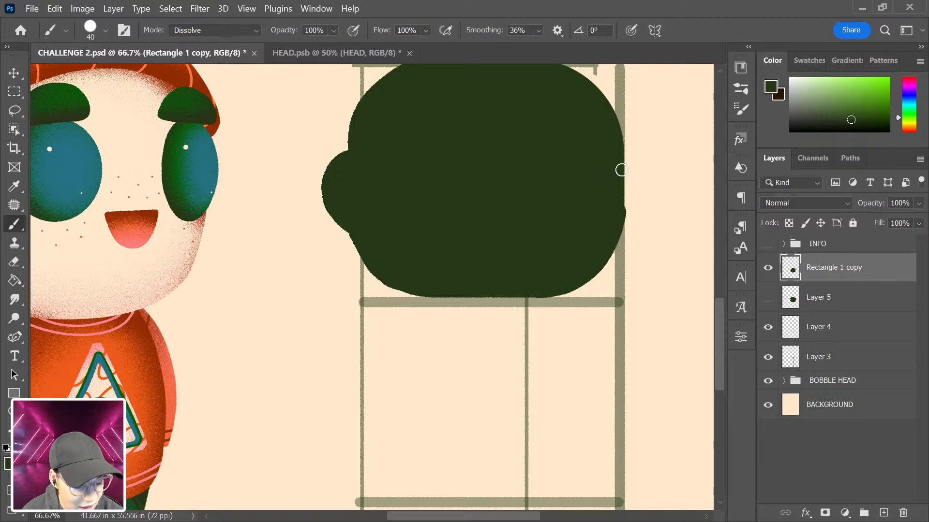
left_click_drag(618, 213, 616, 130)
left_click_drag(599, 236, 590, 317)
mouse_move(604, 200)
left_mouse_down()
mouse_move(581, 161)
mouse_move(512, 134)
mouse_move(430, 148)
left_mouse_up()
key("ctrl+z")
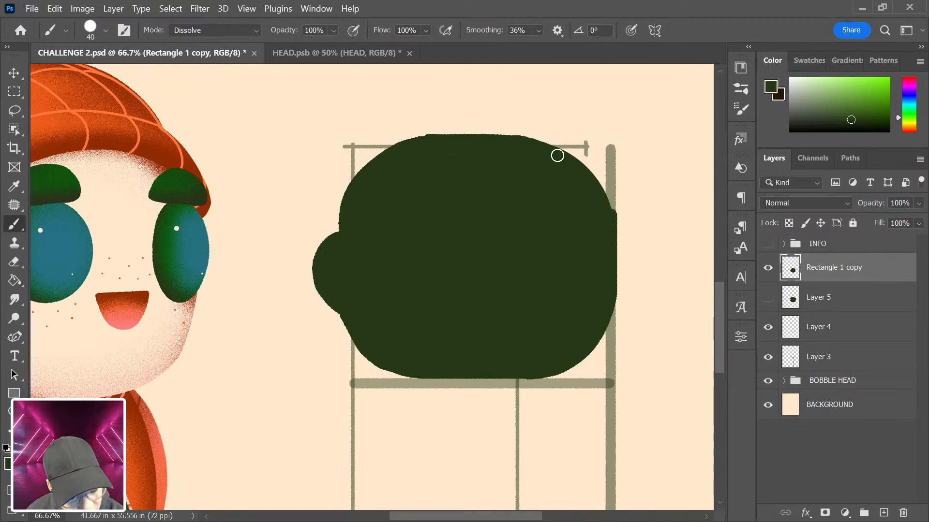
- Round off the head's upper-right curve with a long brush stroke, redoing the first attempt
key("r")
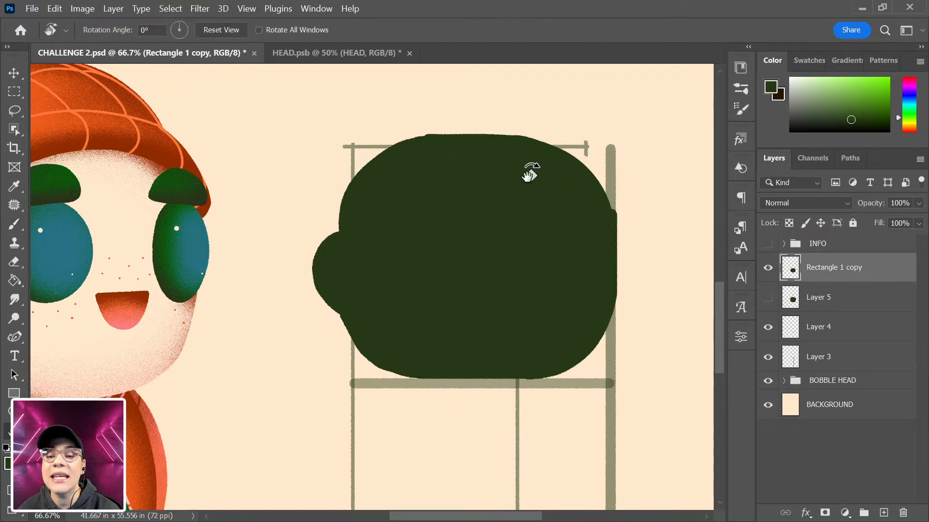
left_click_drag(484, 147, 335, 151)
left_click_drag(481, 148, 475, 275)
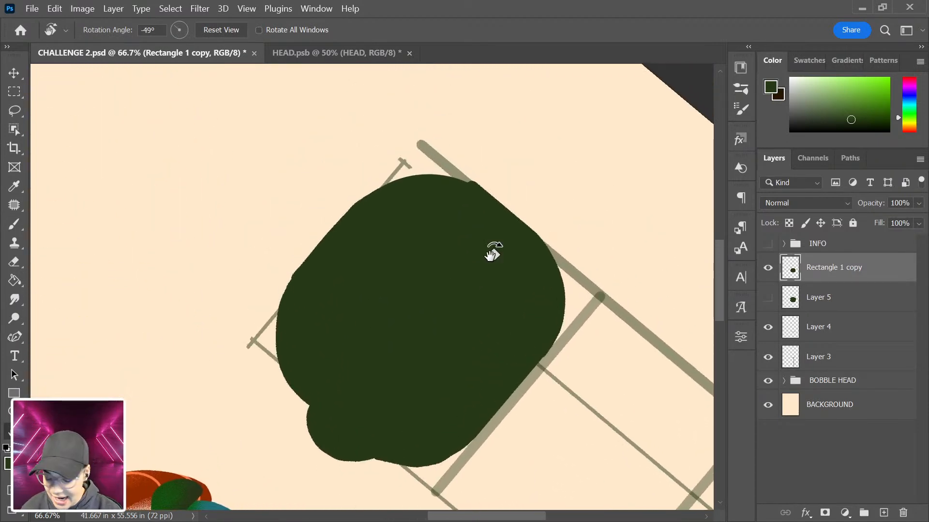
key("b")
key("ctrl+plus")
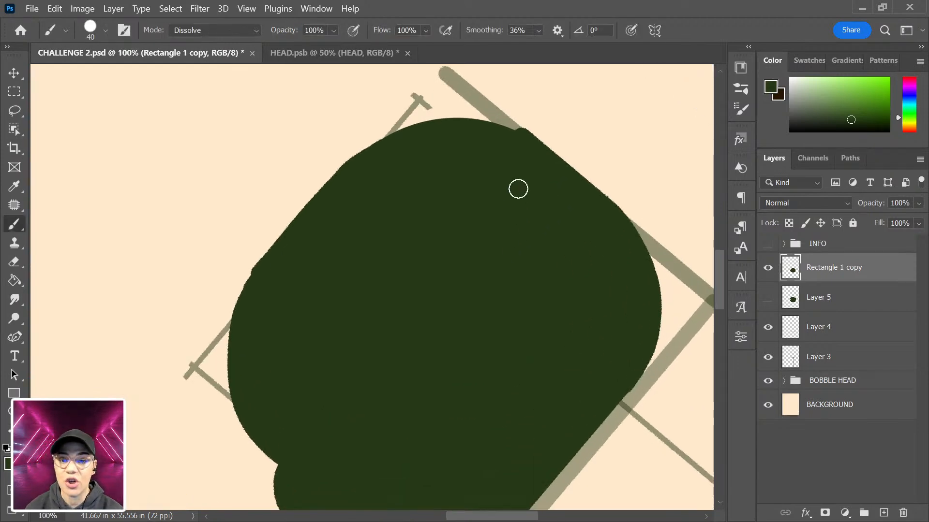
mouse_move(519, 135)
left_mouse_down()
mouse_move(420, 130)
mouse_move(353, 169)
left_mouse_up()
key("ctrl+z")
mouse_move(519, 135)
left_mouse_down()
mouse_move(455, 122)
mouse_move(378, 147)
mouse_move(342, 186)
left_mouse_up()
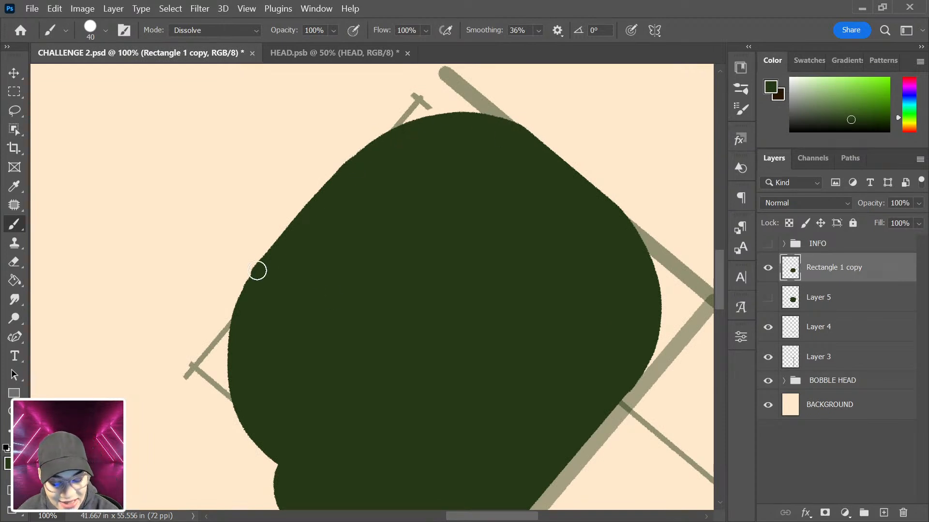
- Paint along the head's top edge and upper-left corner to round out the remaining bumps and flat spots
key("r")
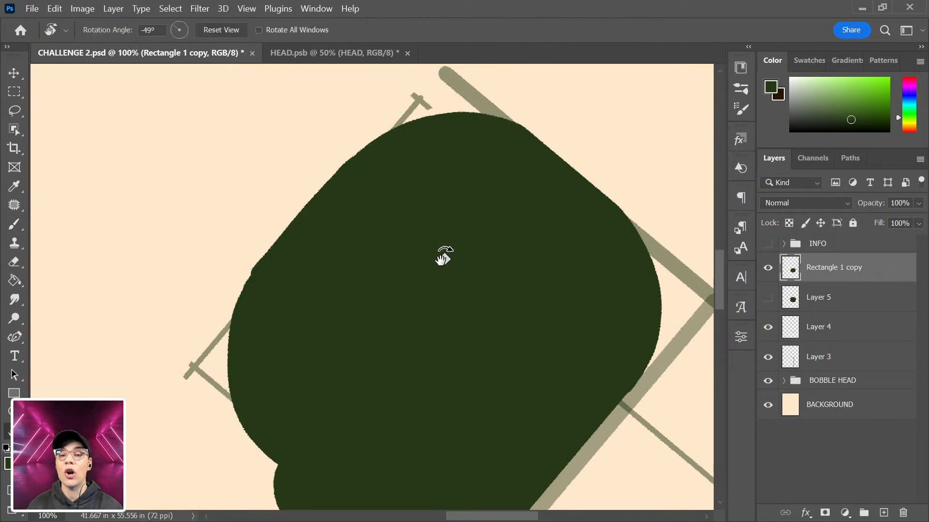
mouse_move(484, 202)
left_mouse_down()
mouse_move(525, 265)
mouse_move(442, 379)
mouse_move(367, 400)
mouse_move(445, 377)
mouse_move(459, 278)
mouse_move(382, 203)
mouse_move(317, 227)
mouse_move(328, 208)
mouse_move(437, 206)
mouse_move(437, 316)
mouse_move(464, 259)
mouse_move(465, 234)
mouse_move(440, 201)
mouse_move(393, 186)
mouse_move(350, 195)
mouse_move(326, 220)
mouse_move(332, 261)
mouse_move(346, 278)
mouse_move(385, 311)
mouse_move(408, 290)
mouse_move(403, 296)
left_mouse_up()
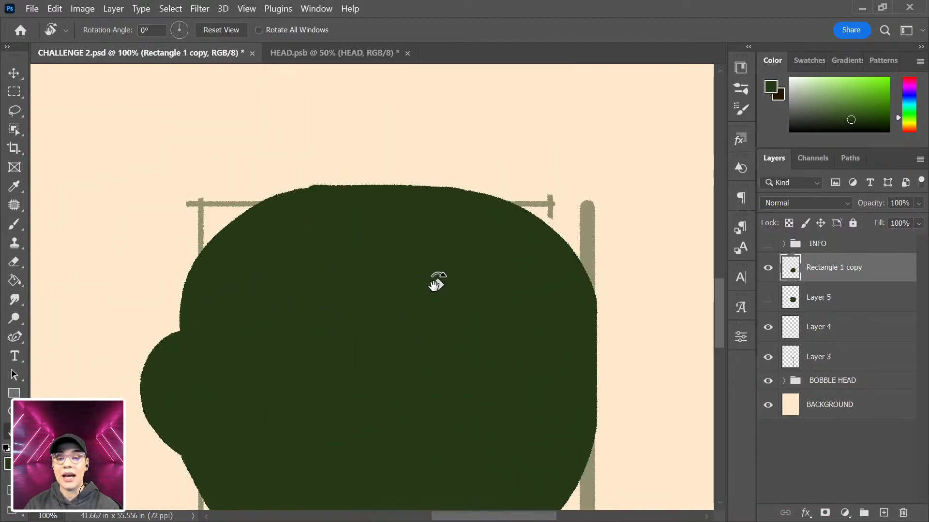
left_click_drag(598, 358, 578, 213)
key("ctrl+minus")
key("b")
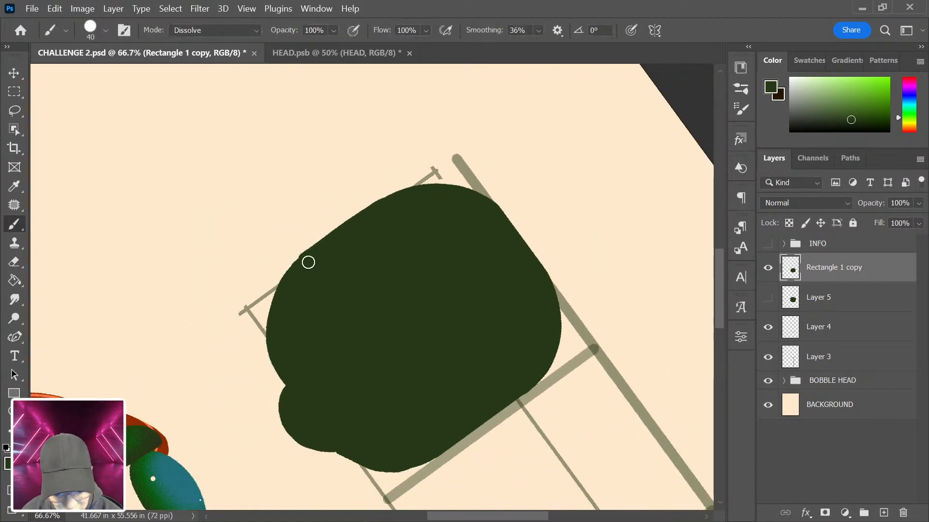
key("ctrl+plus")
key("ctrl+plus")
key("ctrl+plus")
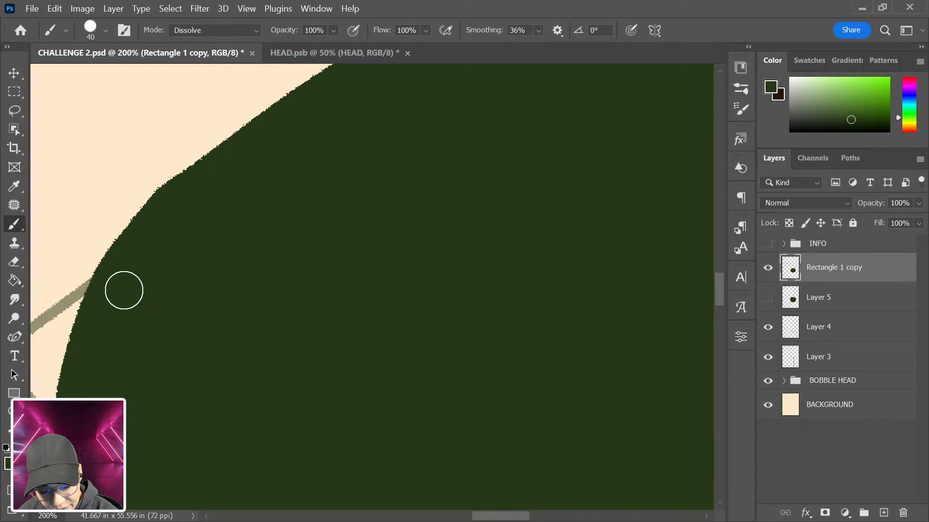
key("ctrl+minus")
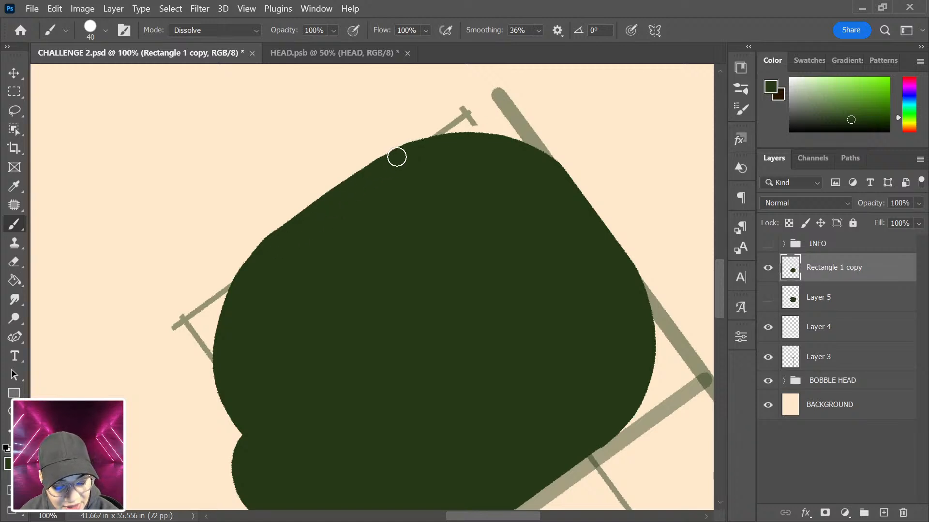
left_click_drag(408, 154, 327, 204)
left_click_drag(290, 230, 269, 258)
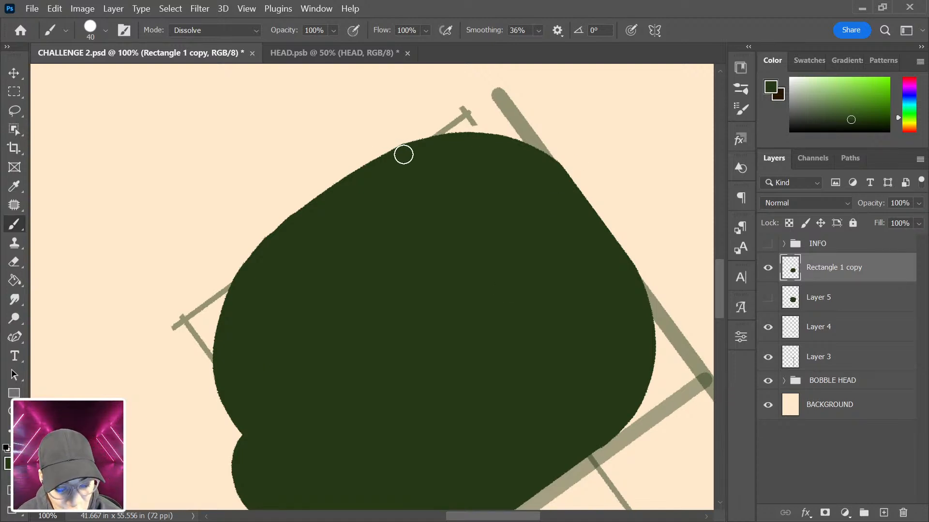
- Smooth the ear's lower outline with a brush stroke and return the canvas to a 0° rotation
key("space")
left_click_drag(502, 352, 458, 261)
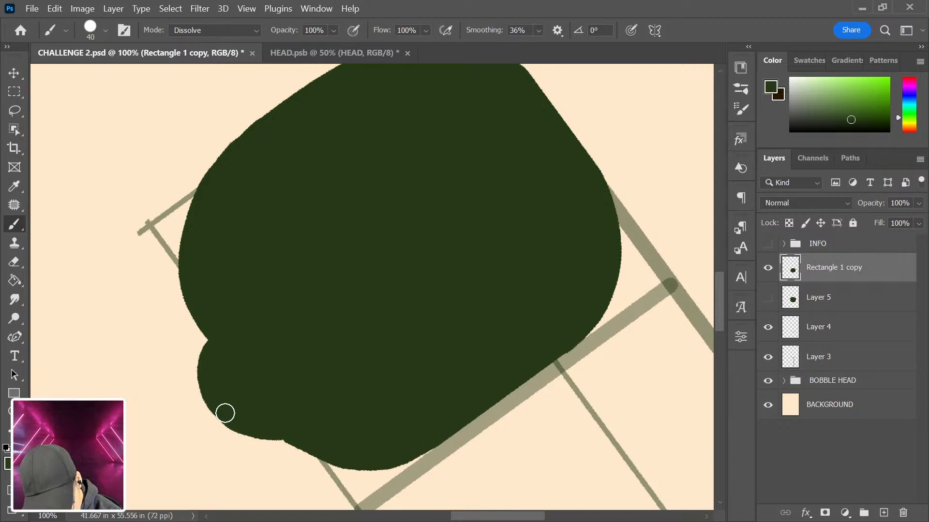
mouse_move(223, 411)
left_mouse_down()
mouse_move(248, 431)
mouse_move(318, 402)
left_mouse_up()
key("r")
left_click_drag(591, 155, 585, 310)
key("ctrl+minus")
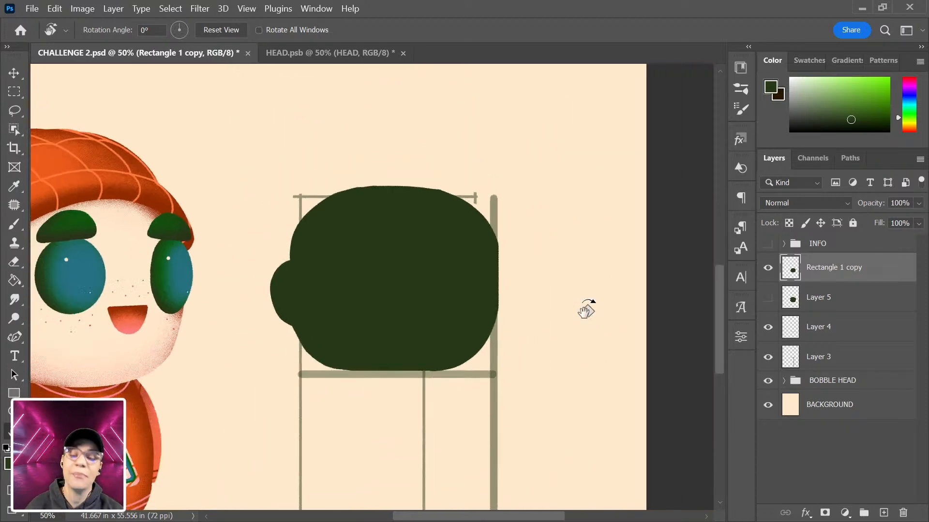
- Add a new empty layer directly above Layer 5, beneath the merged head layer
left_click(847, 302)
key("ctrl+shift+alt+n")
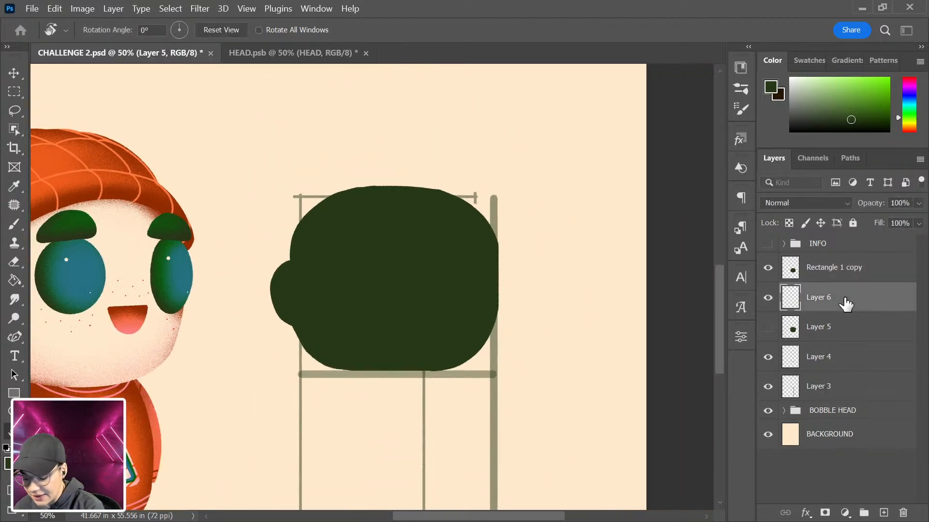
- Set the Curvature Pen tool's shape fill to the dark rust red from the recently used colours
key("ctrl+plus")
left_click_drag(494, 399, 560, 330)
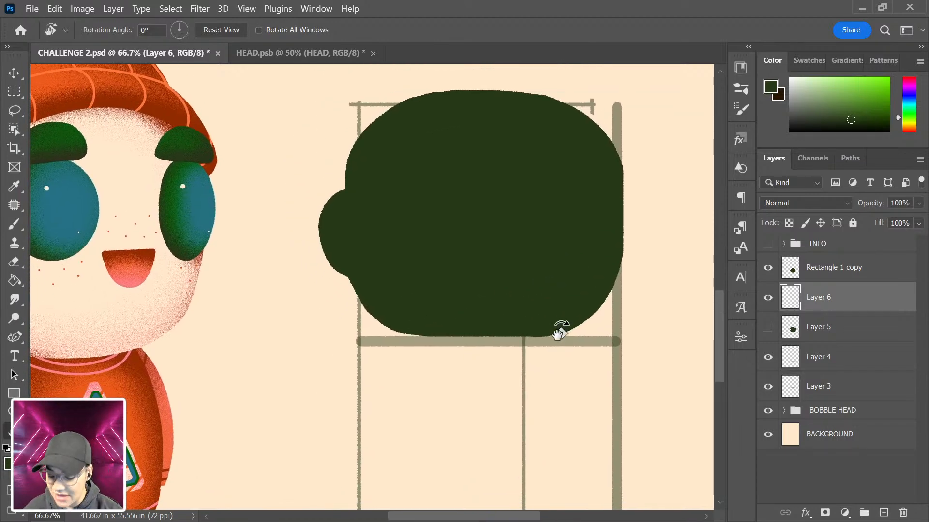
key("p")
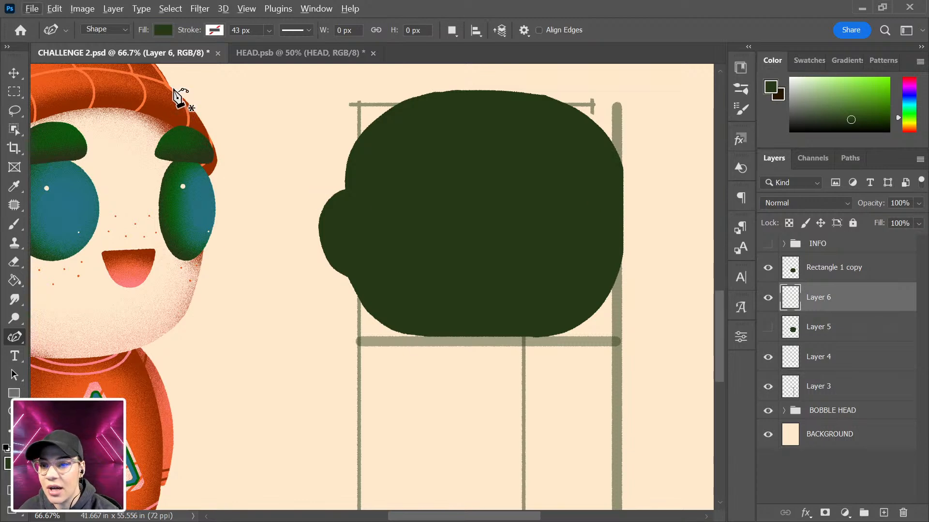
left_click(167, 33)
left_click(99, 106)
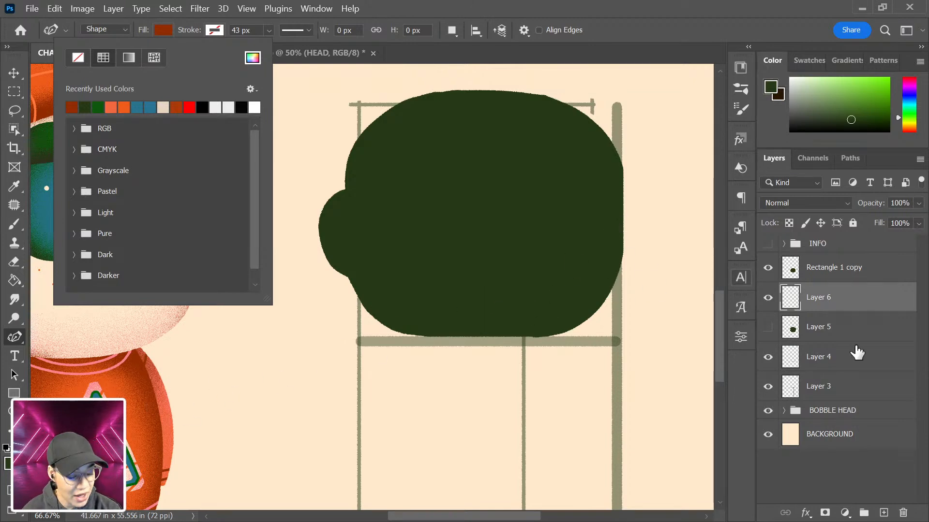
left_click(861, 314)
- Lower the opacity of the Rectangle 1 copy head layer to 68% and make Layer 6 the active layer
left_click_drag(218, 358, 271, 328)
left_click_drag(502, 288, 457, 279)
left_click(844, 269)
left_click(918, 204)
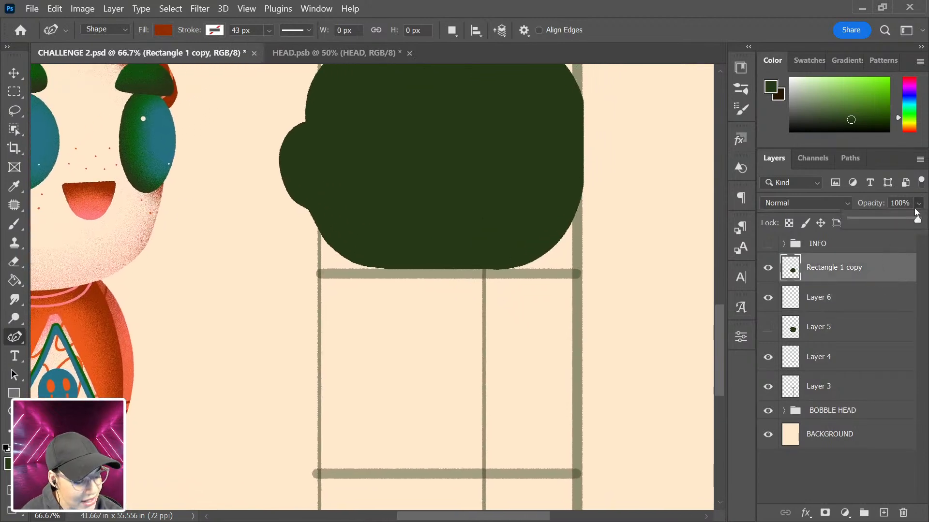
left_click(886, 220)
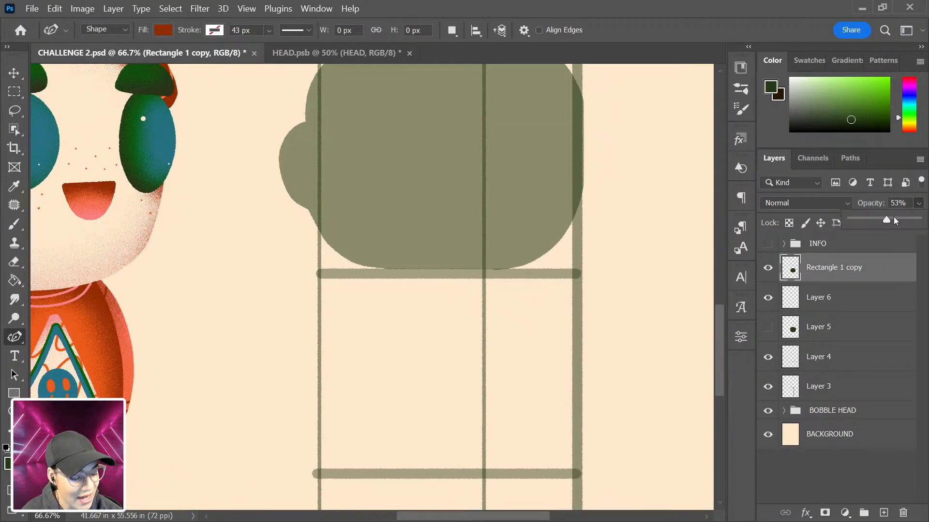
left_click(896, 220)
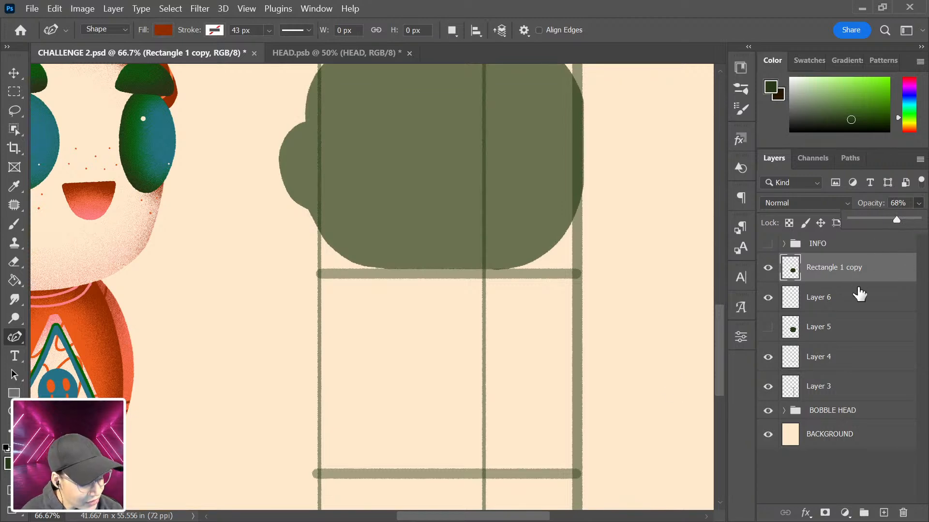
left_click(852, 309)
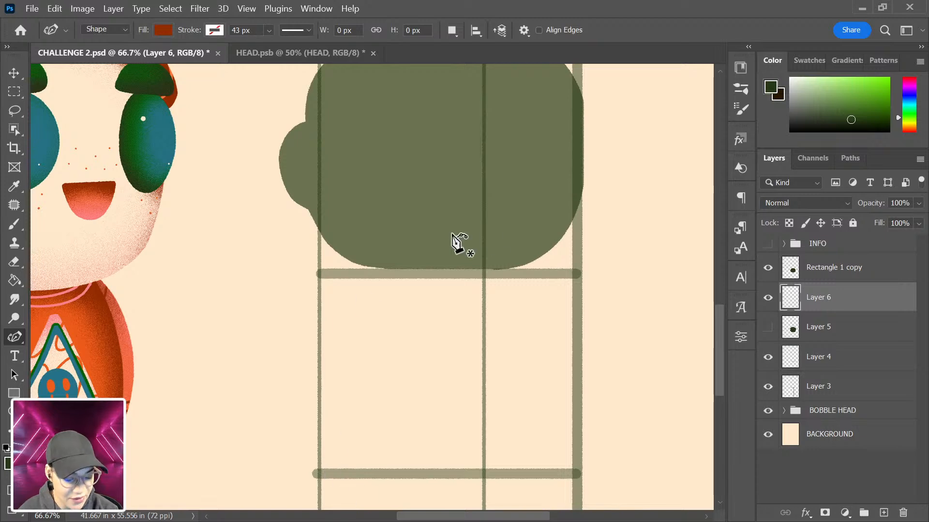
- Try to outline a rounded body below the head with the Curvature Pen, and undo the closing curve
left_click(322, 469)
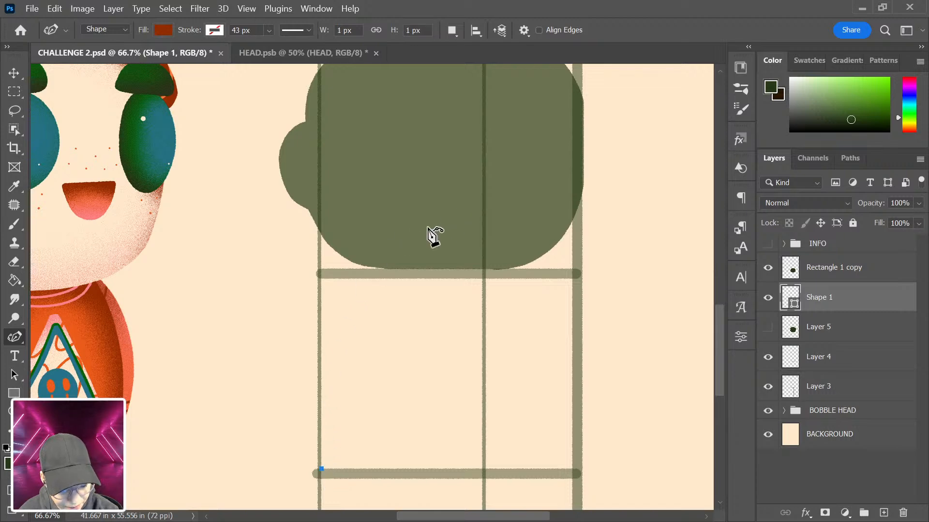
left_click(373, 243)
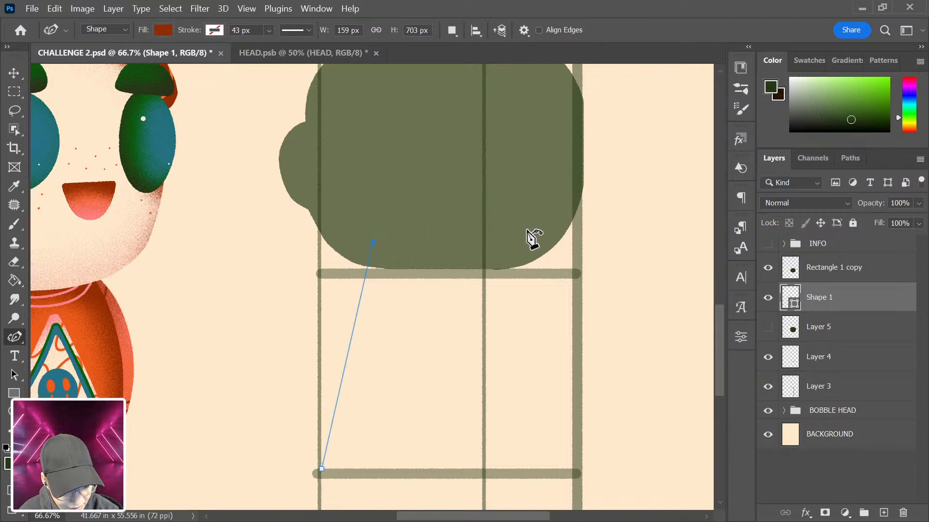
left_click(529, 229)
left_click(581, 473)
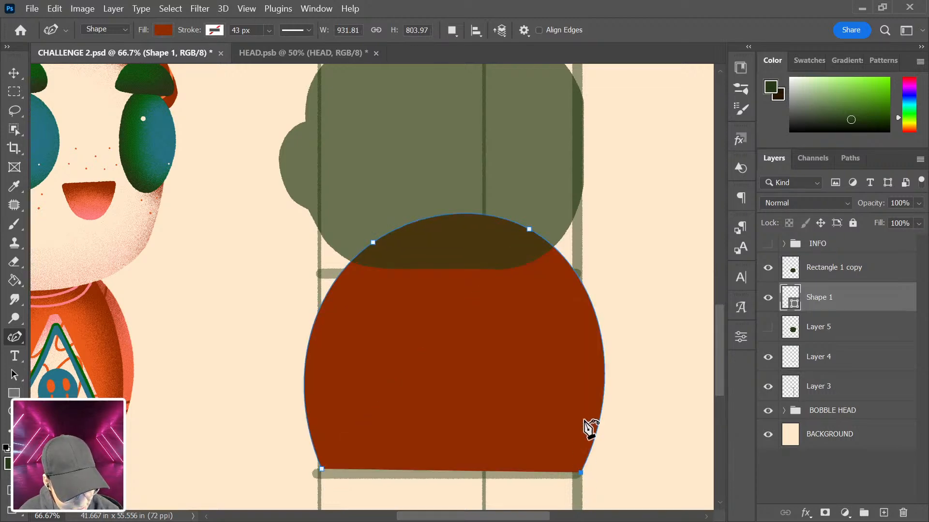
left_click(322, 469)
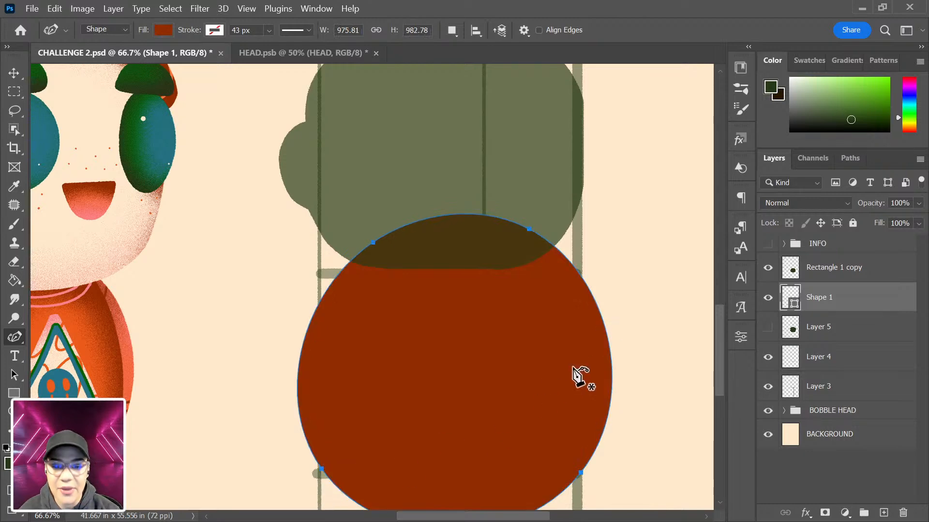
key("ctrl+z")
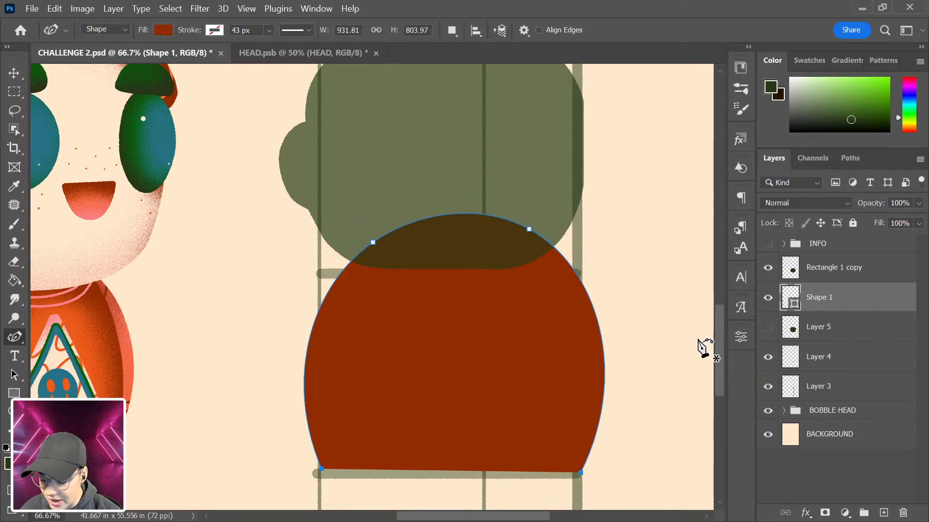
- Switch from the Curvature Pen to the regular Pen tool
right_click(14, 337)
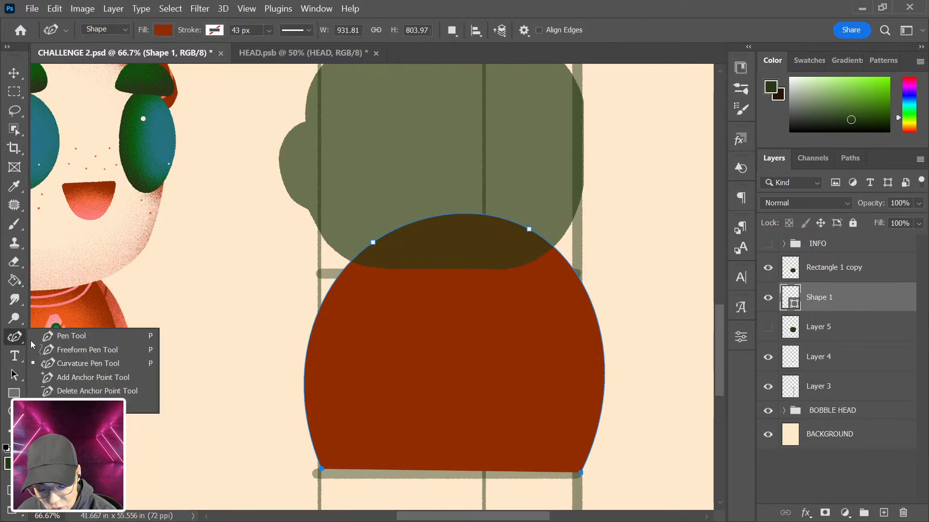
left_click(89, 336)
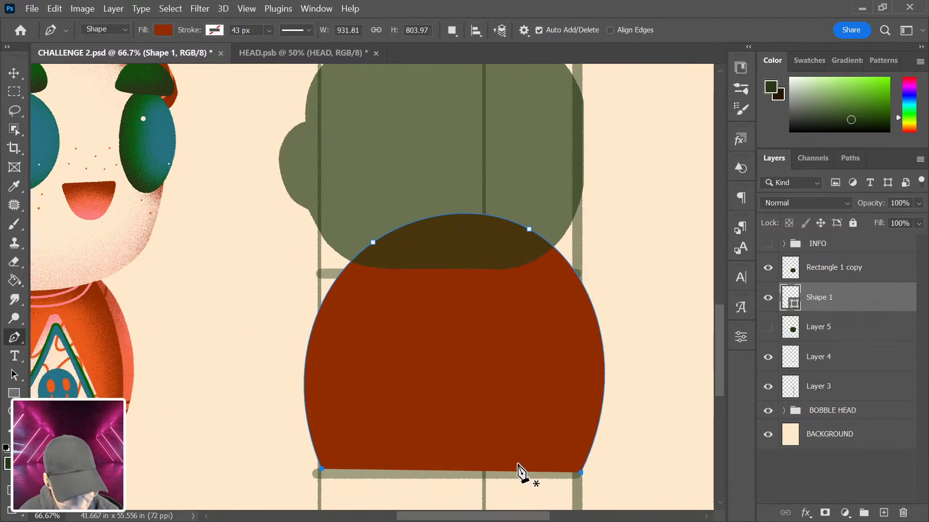
- Try to rework the body's lower-right anchor and bottom edge with the Pen, and undo the entire body shape
left_click_drag(525, 478, 520, 478)
key("ctrl+z")
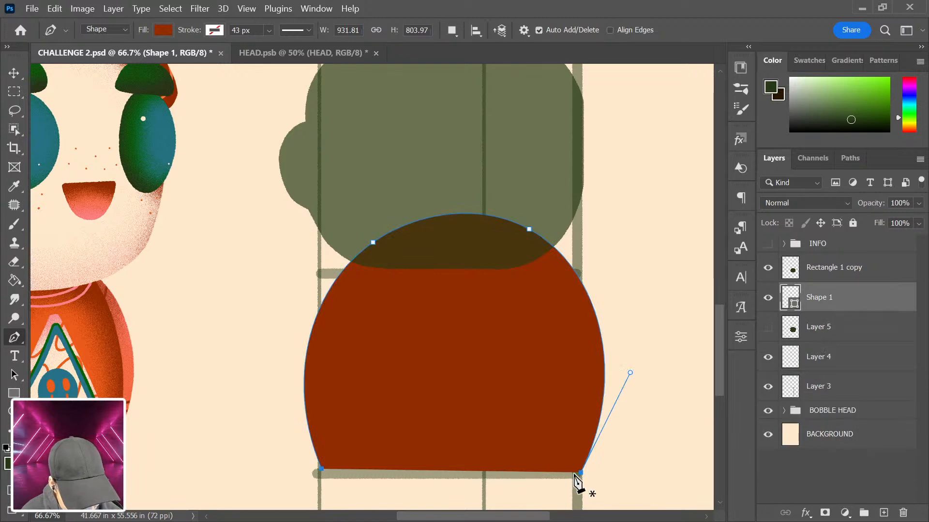
left_click(538, 476)
key("ctrl+z")
left_click_drag(630, 373, 486, 440)
key("ctrl+z")
key("Delete")
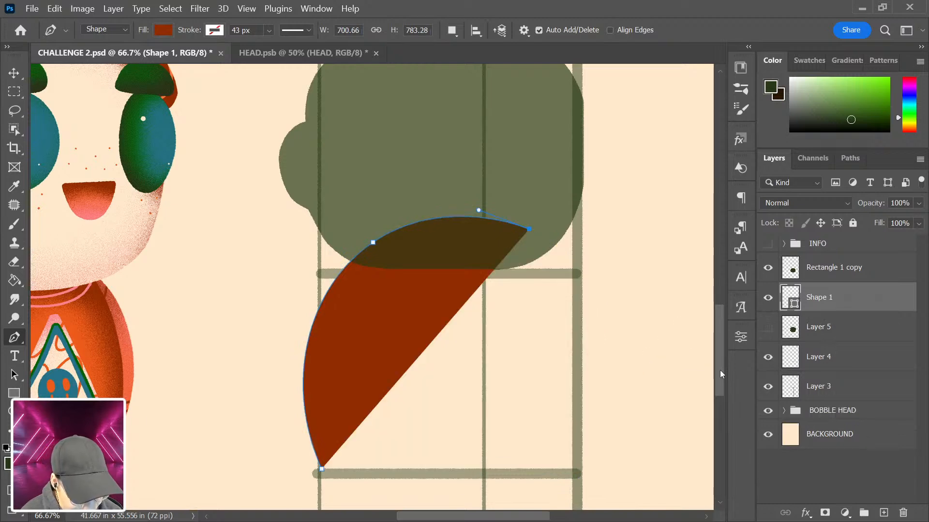
key("ctrl+z")
key("ctrl+z")
key("ctrl+z")
key("ctrl+z")
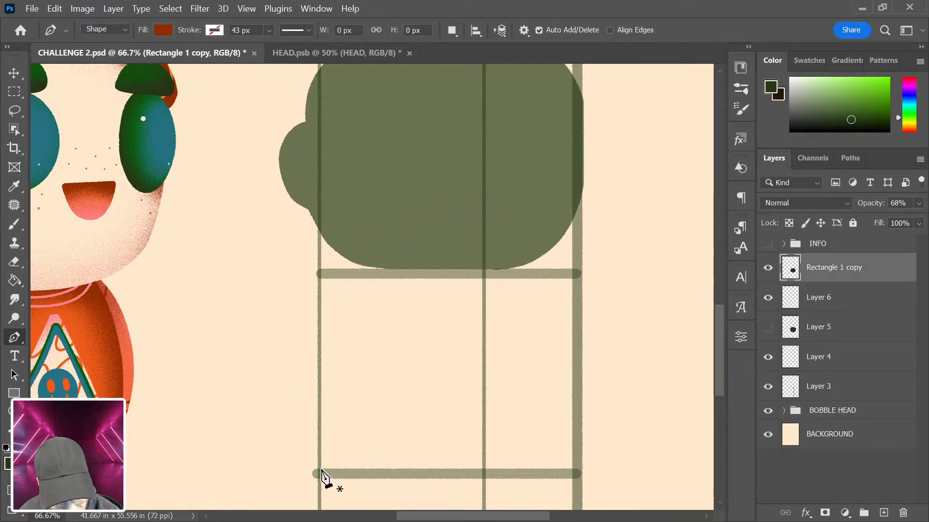
- Draw a closed dark red body about 813 × 879 px with the Pen, rising behind the head and ending in a curved hem
left_click(319, 468)
left_click_drag(367, 238, 433, 194)
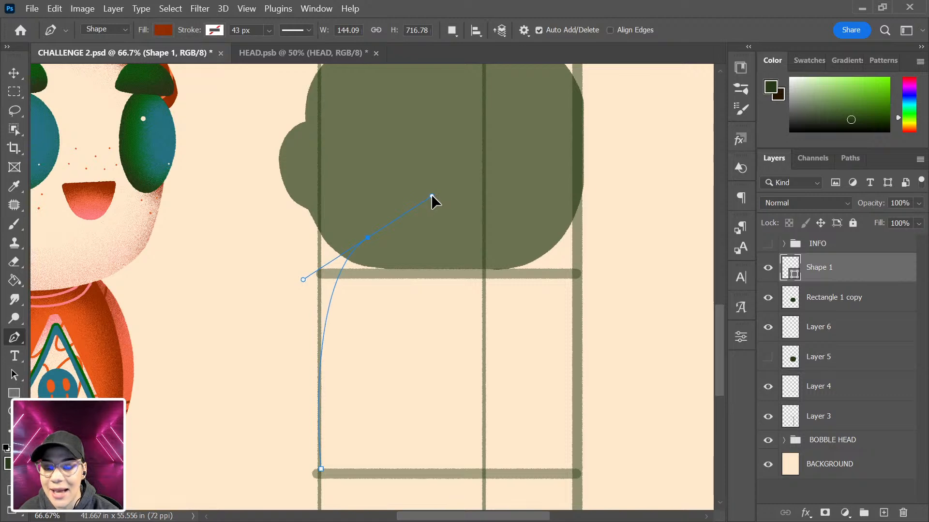
left_click_drag(431, 193, 427, 196)
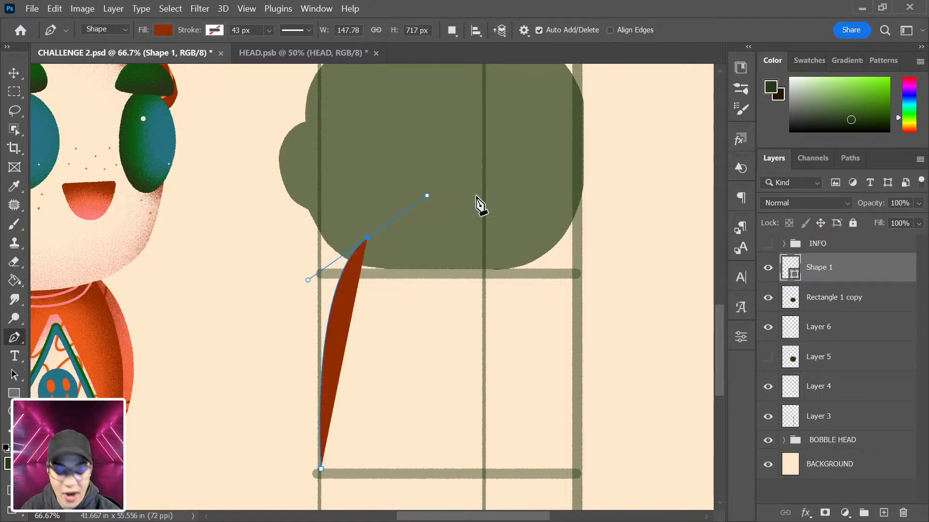
left_click(514, 234)
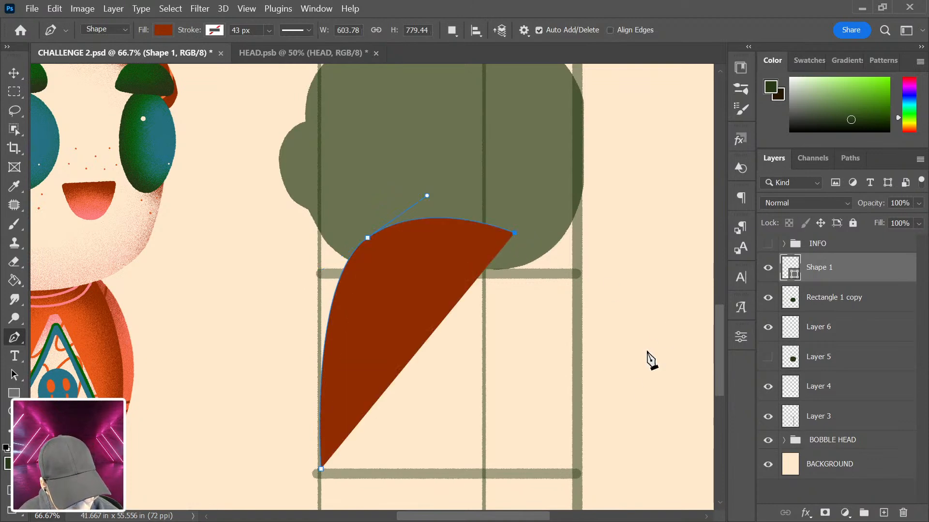
left_click_drag(578, 472, 560, 502)
left_click_drag(641, 274, 623, 227)
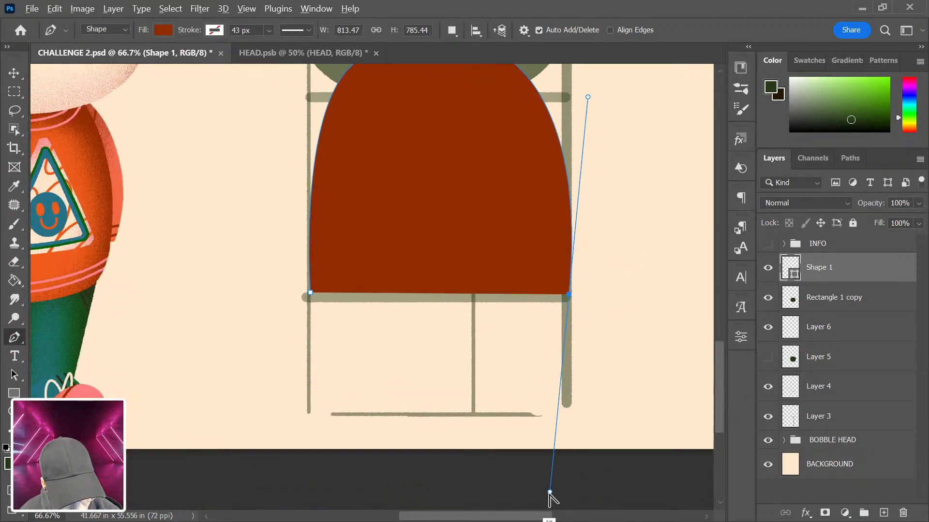
left_click_drag(550, 492, 464, 364)
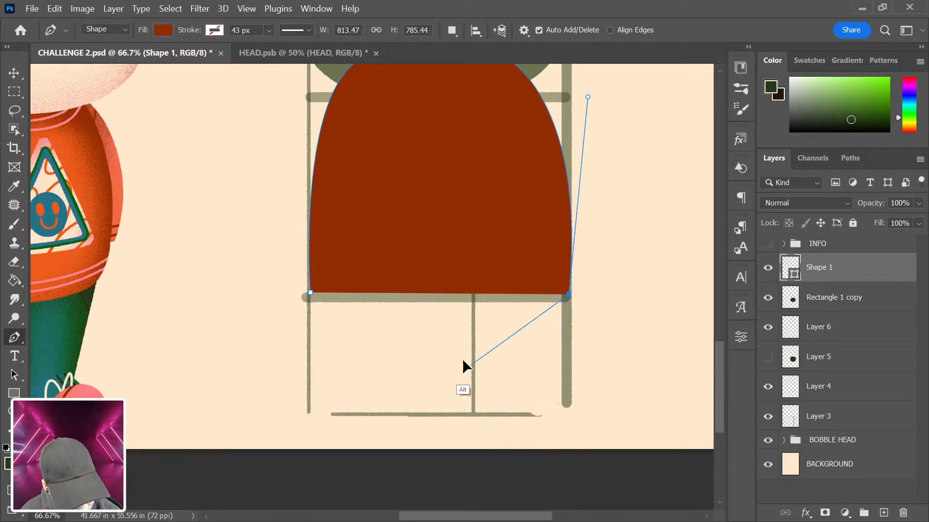
left_click(311, 294)
left_click_drag(468, 243, 480, 336)
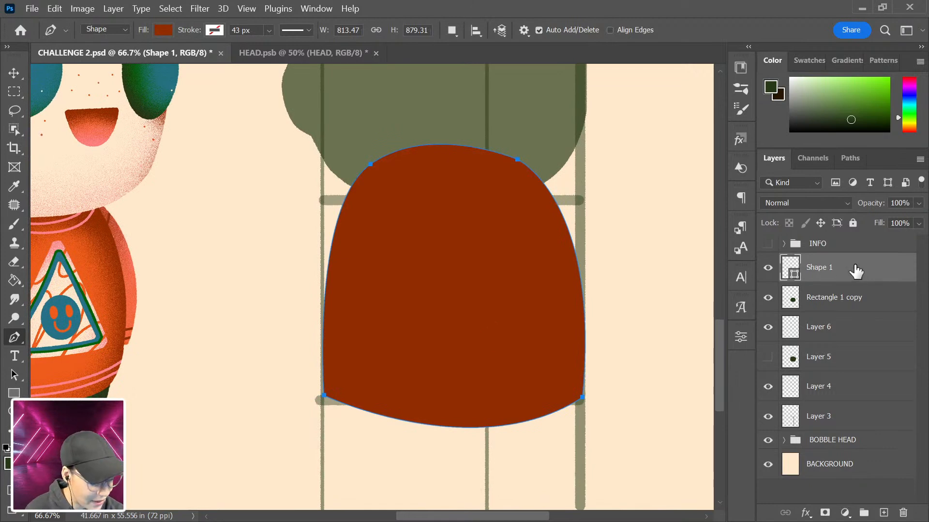
- Move the Shape 1 body layer beneath Rectangle 1 copy and set the head layer's opacity to 100%
left_click_drag(842, 275, 878, 322)
left_click(877, 276)
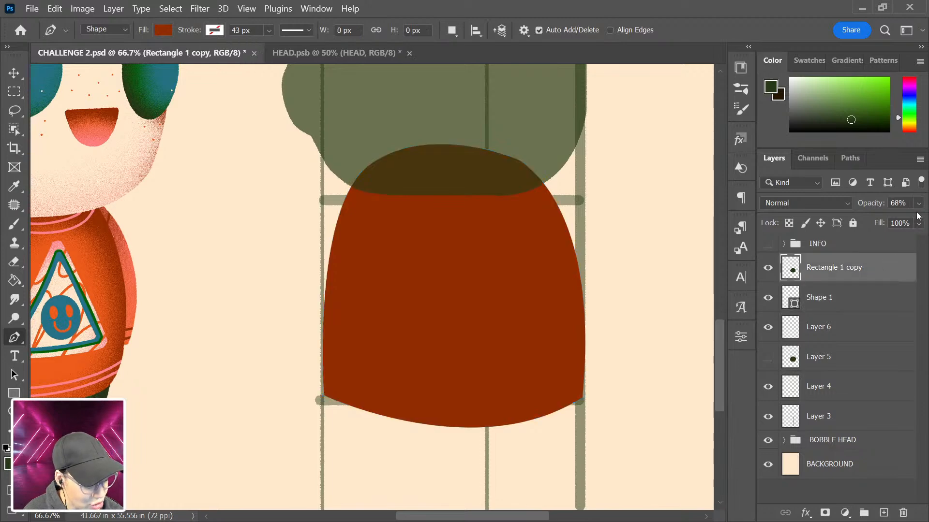
left_click_drag(898, 220, 923, 223)
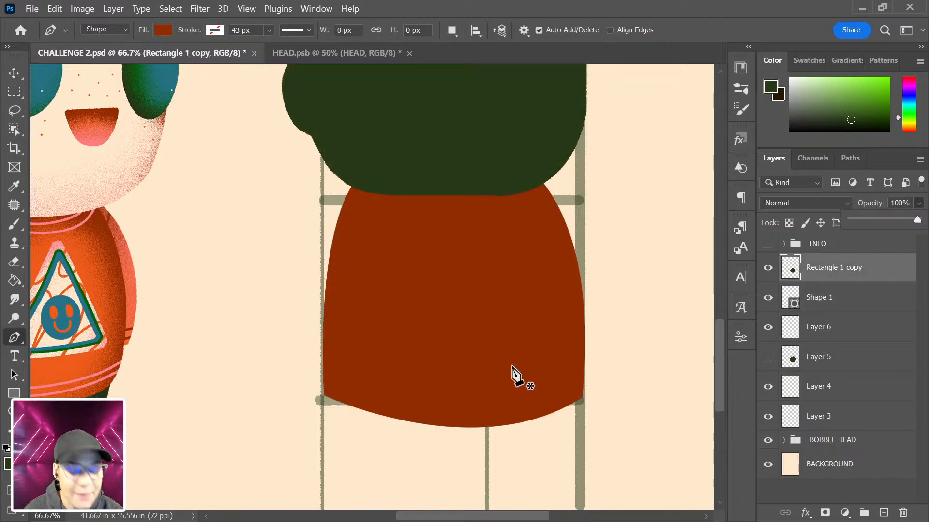
- Add a new empty layer above the Shape 1 body layer and clip it to the body
left_click_drag(496, 232, 508, 263)
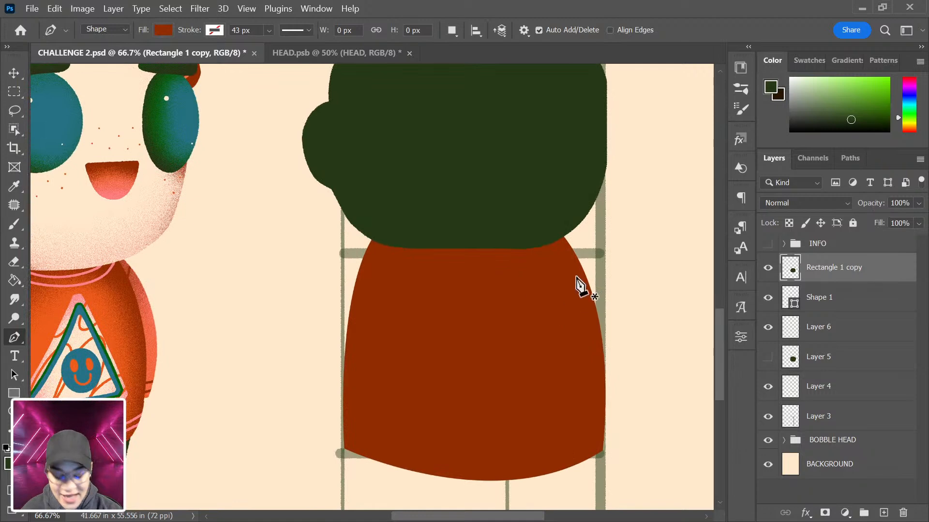
left_click(852, 305)
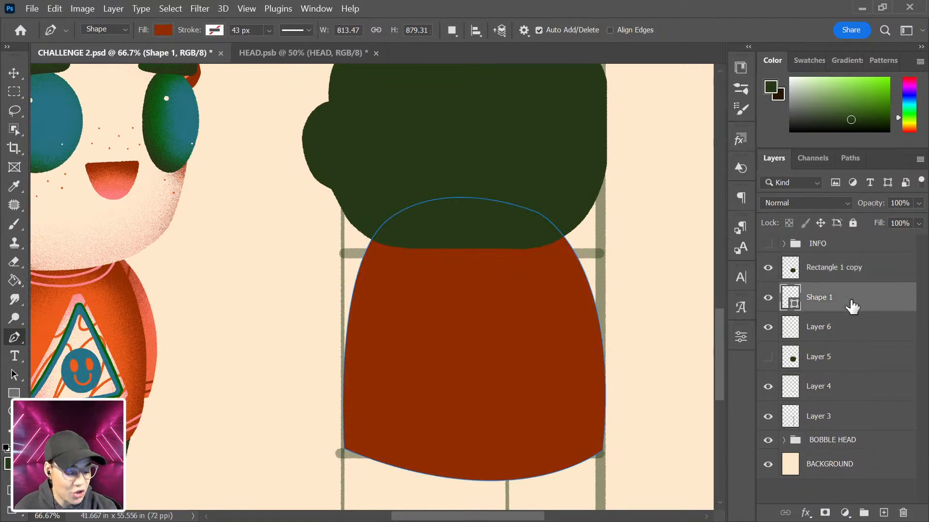
right_click(854, 308)
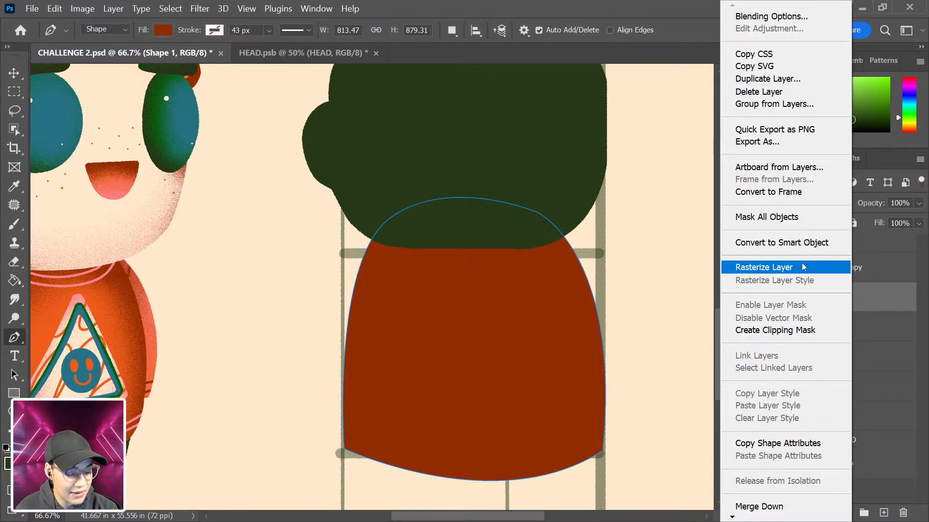
left_click(888, 301)
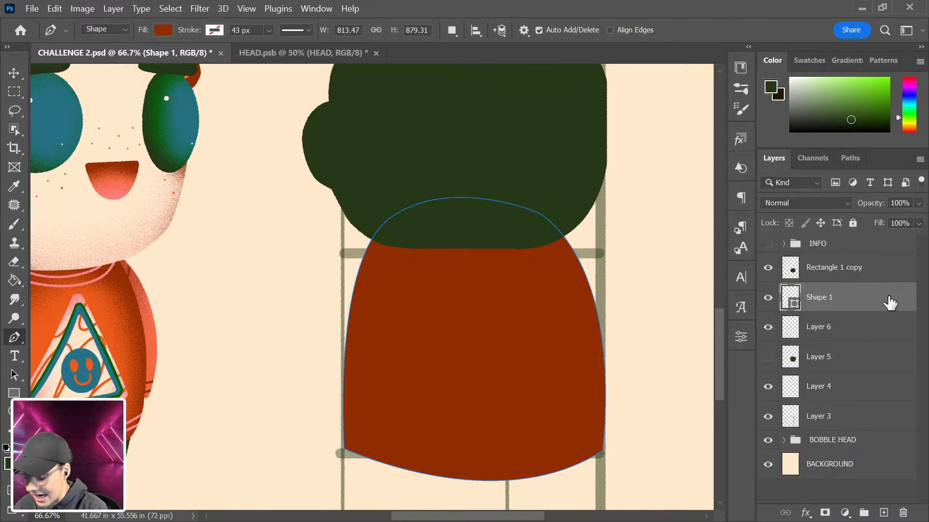
key("ctrl+shift+alt+n")
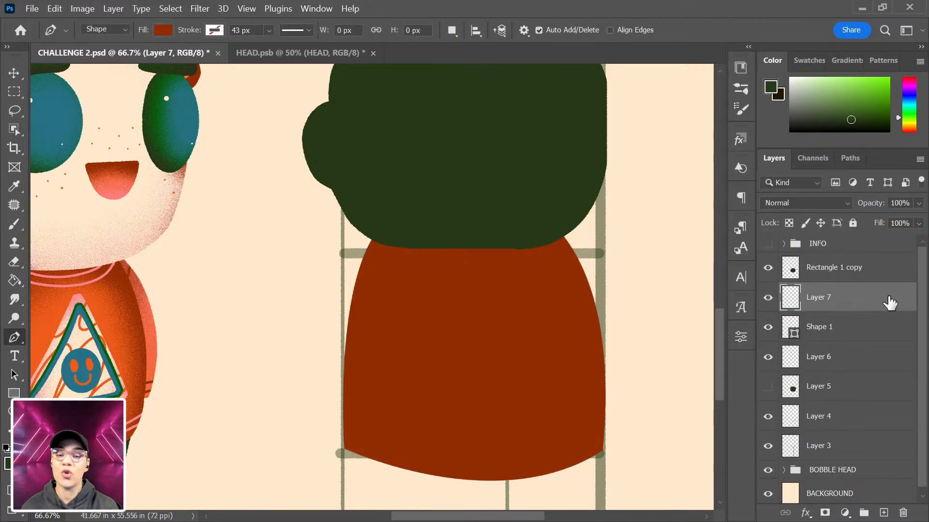
right_click(856, 299)
left_click(807, 330)
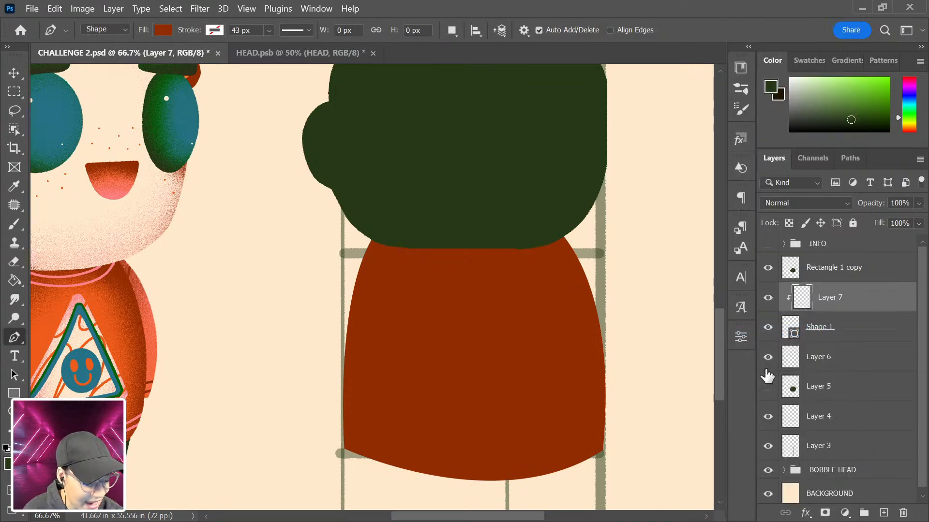
- Activate the Brush tool and sample the orange of the finished character's sweater as the paint colour
key("b")
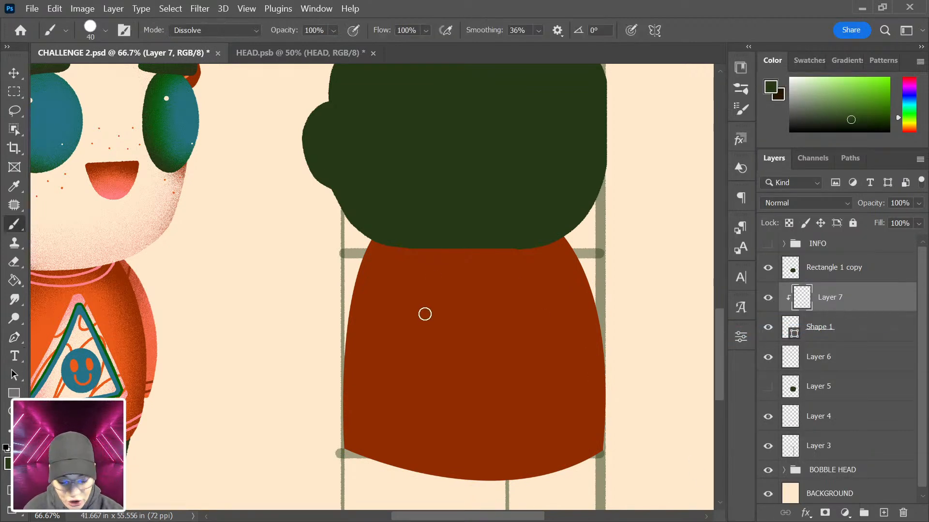
right_click(425, 307)
right_click(430, 320)
left_click(118, 325, "alt")
left_click(115, 326, "alt")
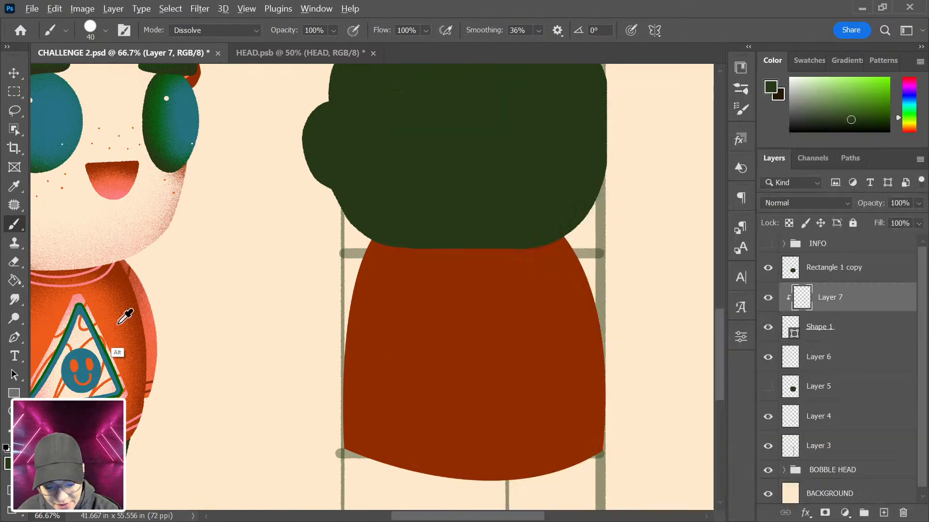
left_click(127, 359, "alt")
- Paint a zigzag of orange across the body on Layer 7 with a soft brush of size 175
key("bracketright")
key("bracketright")
key("bracketright")
key("bracketright")
key("bracketright")
key("bracketright")
key("bracketright")
key("bracketright")
key("bracketright")
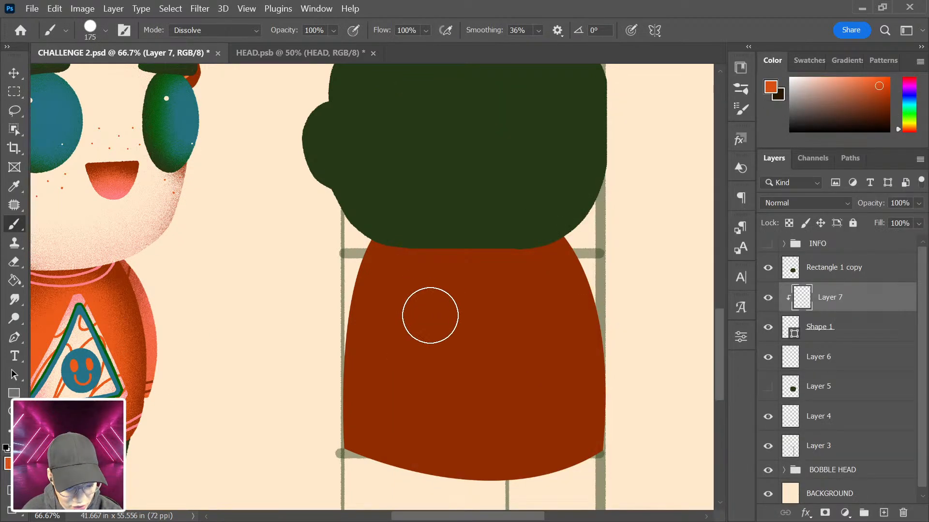
right_click(477, 275)
left_click(469, 218)
mouse_move(379, 256)
left_mouse_down()
mouse_move(367, 396)
mouse_move(461, 398)
mouse_move(560, 434)
mouse_move(508, 321)
mouse_move(357, 414)
left_mouse_up()
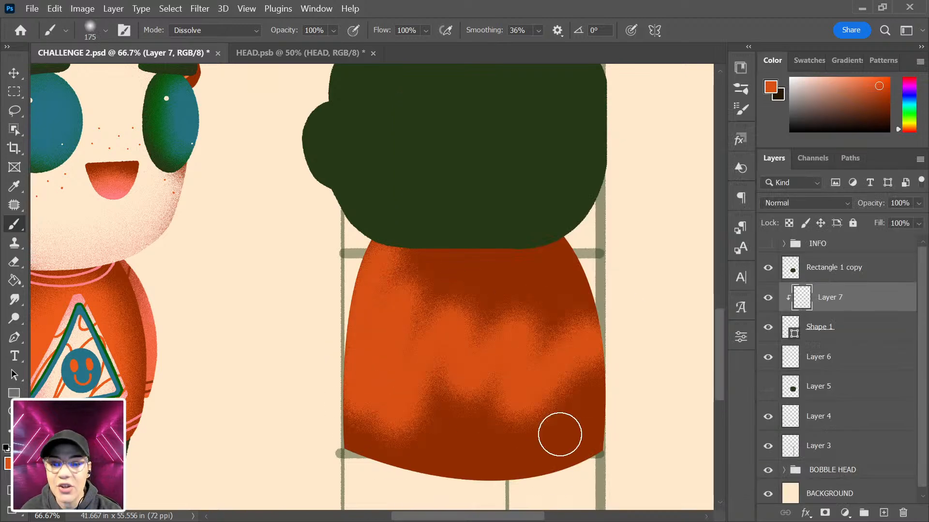
- Undo the orange zigzag and its clipped layer, then rasterize the Shape 1 body layer and lock its transparent pixels
key("ctrl+z")
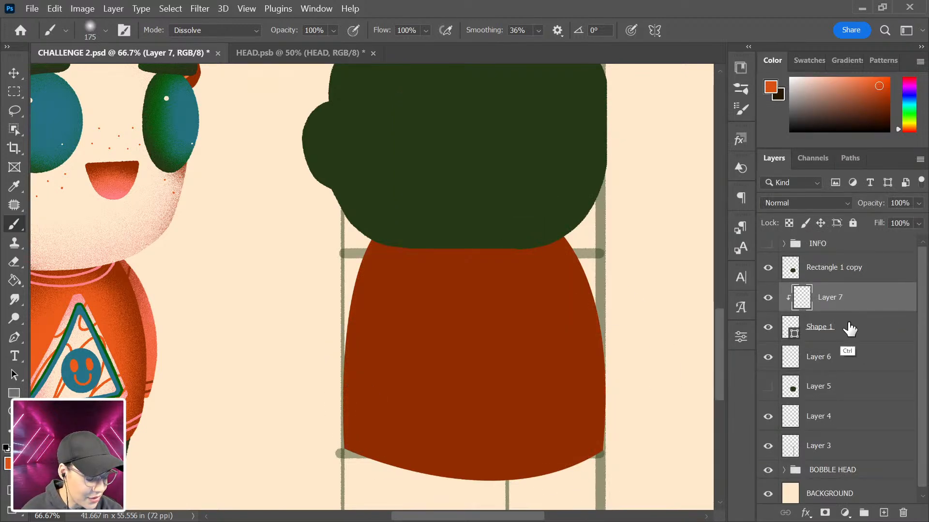
key("ctrl+z")
right_click(851, 303)
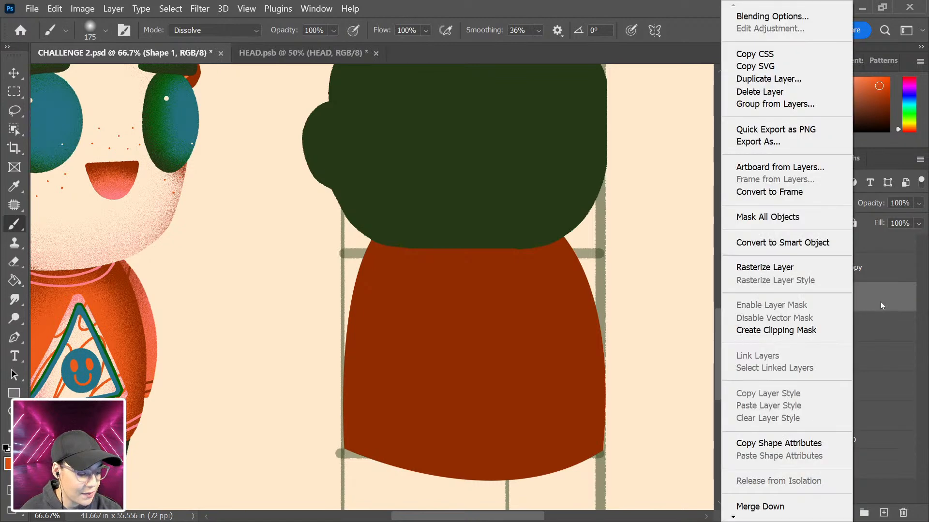
left_click(814, 269)
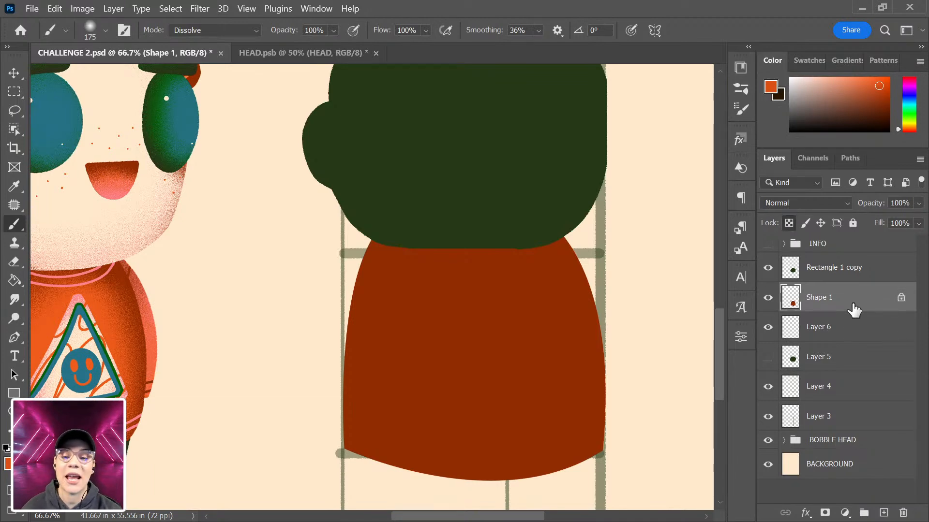
- Sample the bright orange of the finished character's sweater and shade the body with a soft brush of size 900
key("bracketright")
key("bracketright")
key("bracketright")
key("bracketright")
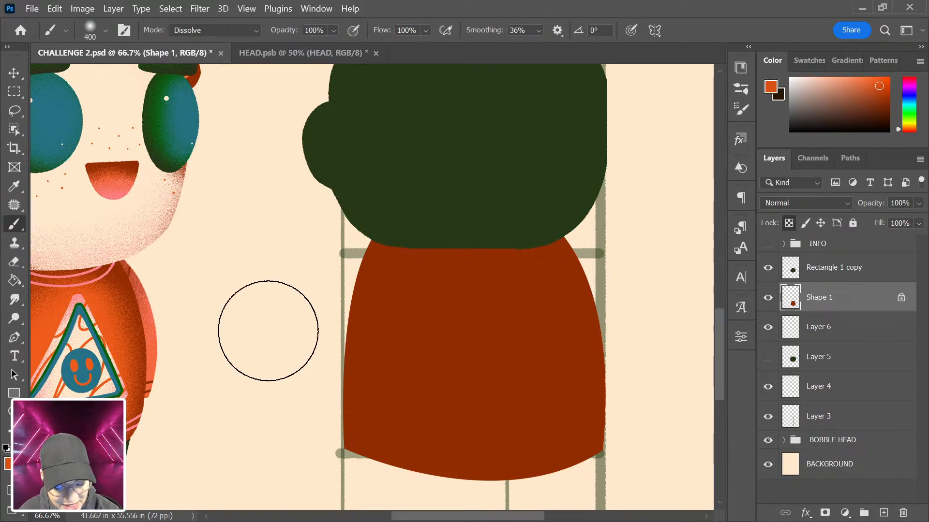
left_click(151, 339, "alt")
key("bracketright")
key("bracketright")
key("bracketright")
key("bracketright")
key("bracketright")
key("bracketright")
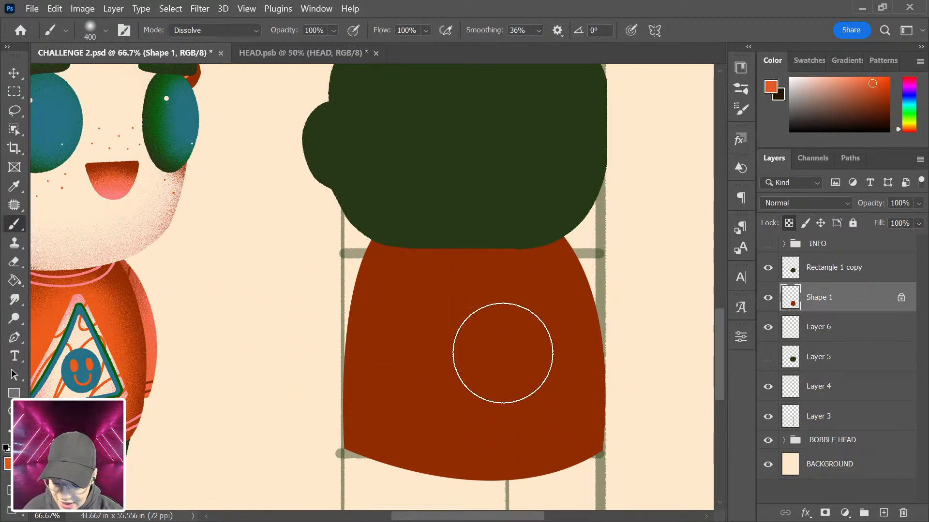
mouse_move(498, 393)
left_mouse_down()
mouse_move(498, 434)
mouse_move(456, 359)
mouse_move(563, 418)
mouse_move(544, 399)
left_mouse_up()
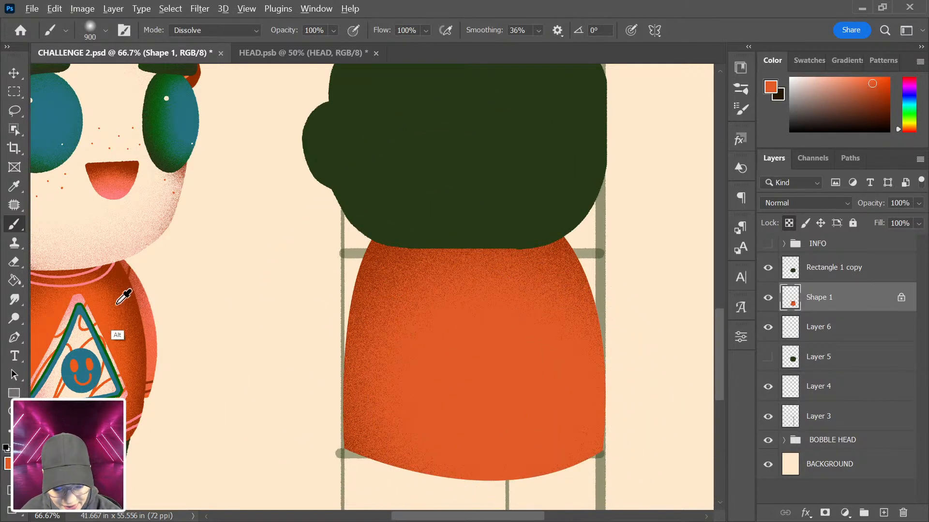
- Sample the pink of the sweater's collar trim and paint a large soft pink highlight over the lower part of the body
left_click(113, 289, "alt")
left_click_drag(512, 396, 504, 379)
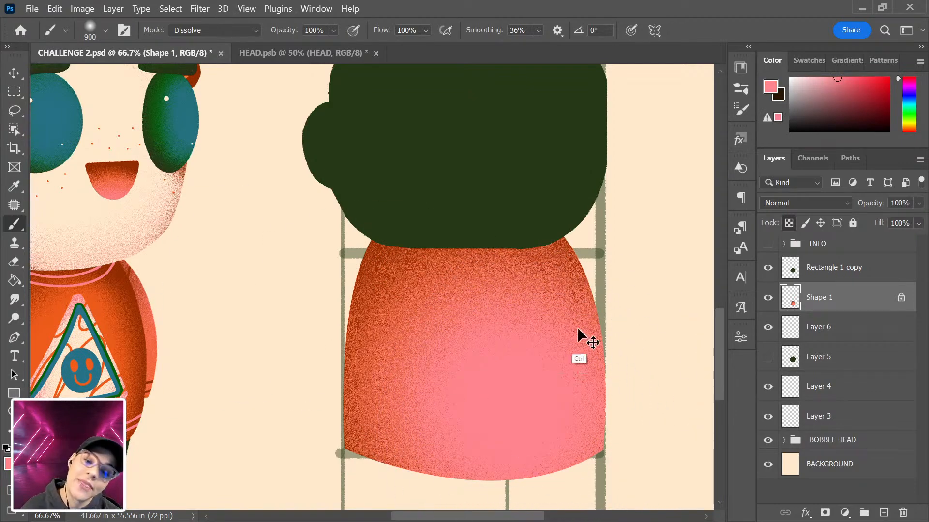
key("ctrl+minus")
key("ctrl+plus")
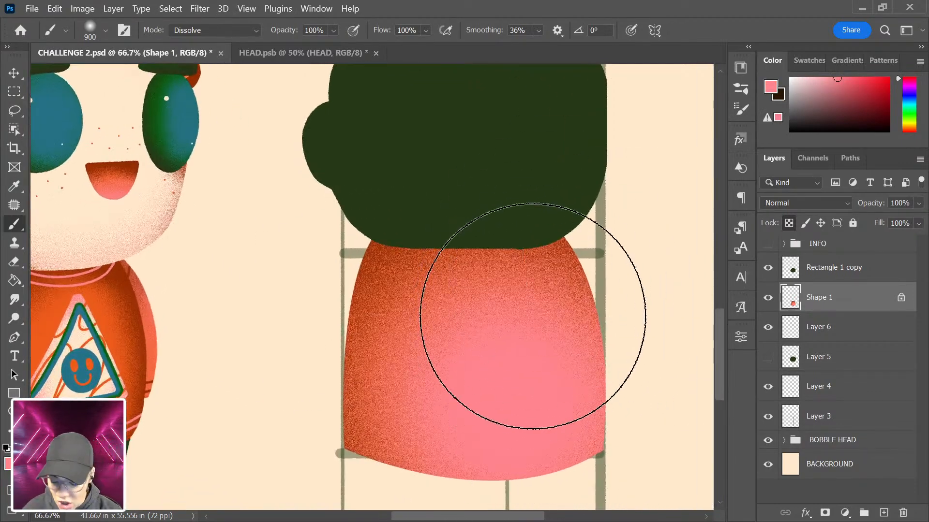
key("ctrl+minus")
key("ctrl+plus")
mouse_move(579, 383)
left_mouse_down()
mouse_move(543, 251)
mouse_move(539, 275)
left_mouse_up()
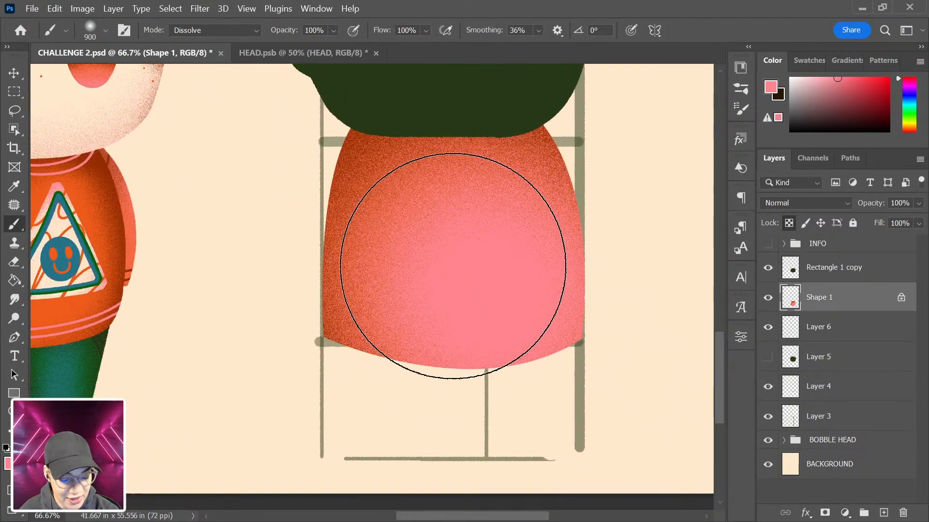
- Switch to the Hard Round Pressure Size brush and reduce its size to 10
right_click(452, 268)
left_click(467, 222)
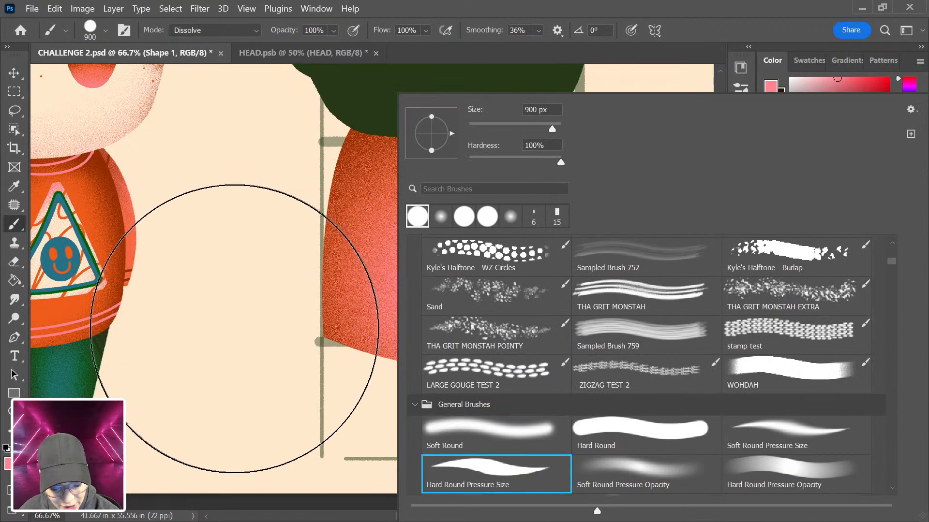
key("Return")
key("bracketleft")
key("bracketleft")
key("bracketleft")
key("bracketleft")
key("bracketleft")
key("bracketleft")
key("bracketleft")
key("bracketleft")
key("bracketleft")
key("bracketleft")
key("bracketleft")
key("bracketleft")
key("bracketleft")
key("bracketleft")
key("bracketleft")
key("bracketleft")
key("bracketleft")
key("bracketleft")
key("bracketleft")
key("bracketleft")
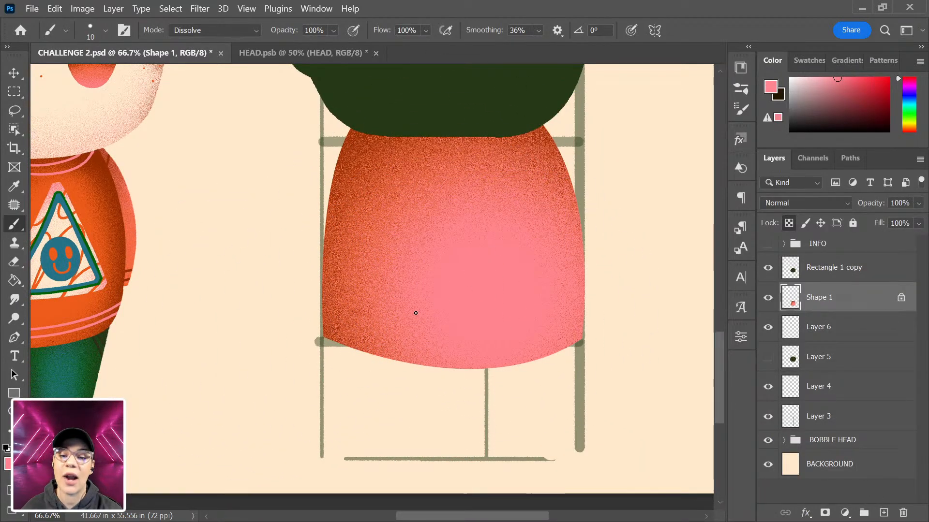
- Sample the dark red of the finished sweater's cuff and paint two curved hem lines across the bottom of the body
key("alt")
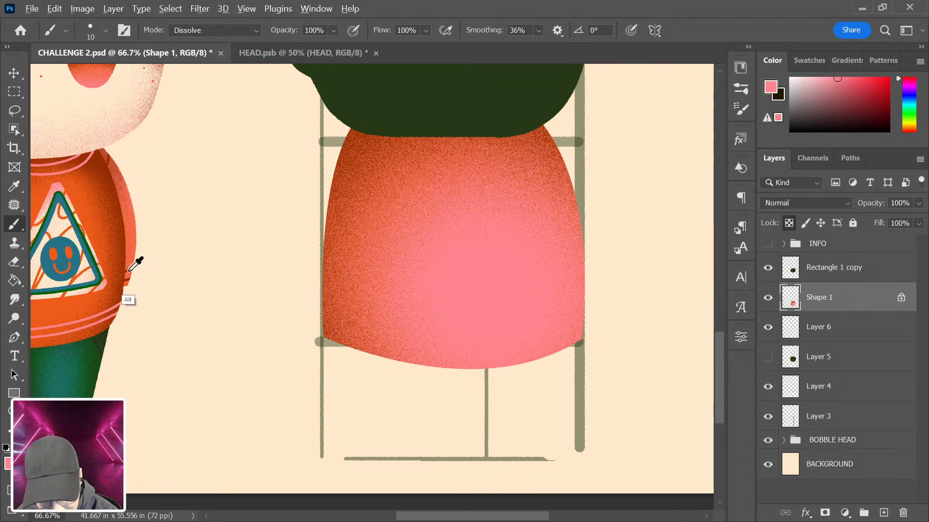
left_click(130, 269, "alt")
left_click_drag(323, 331, 583, 325)
key("ctrl+z")
mouse_move(323, 331)
left_mouse_down()
mouse_move(425, 356)
mouse_move(583, 325)
left_mouse_up()
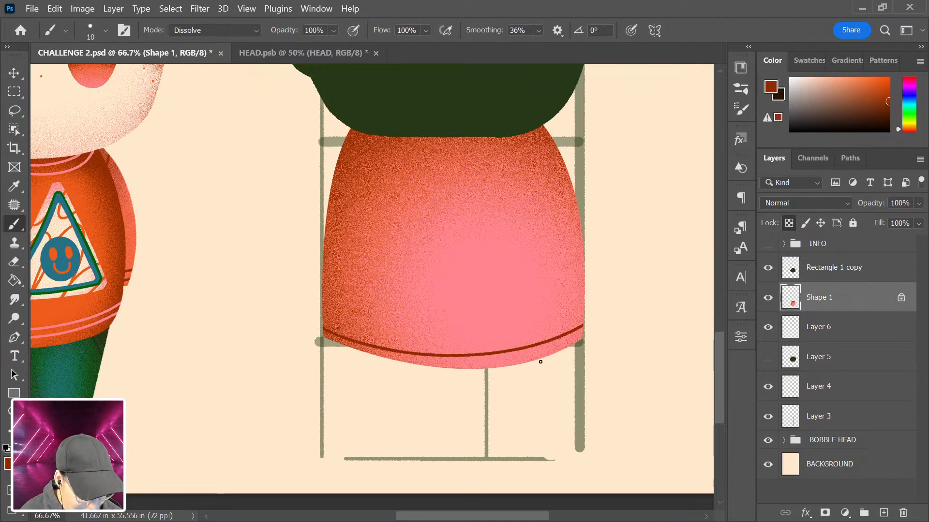
left_click_drag(322, 317, 583, 306)
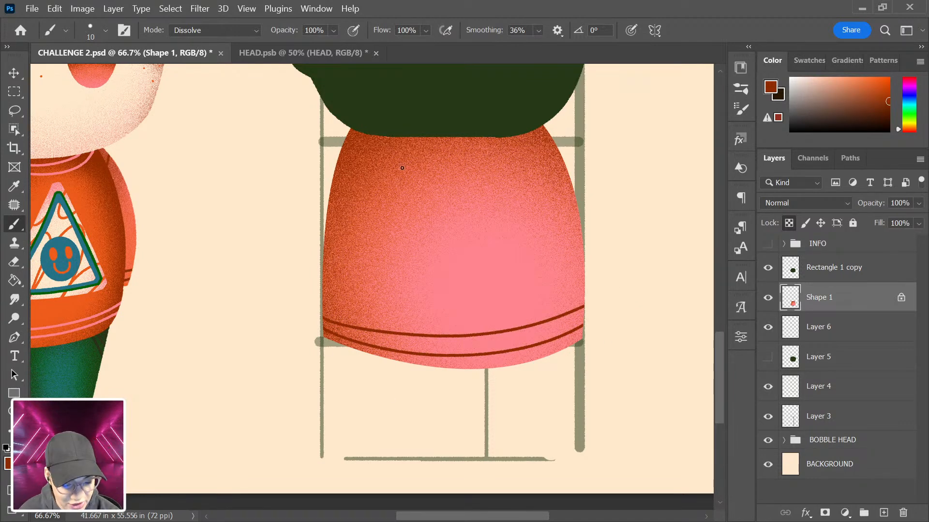
- Paint two curved dark red collar lines on the body just beneath the head
mouse_move(378, 128)
left_mouse_down()
mouse_move(510, 183)
mouse_move(531, 116)
left_mouse_up()
left_click_drag(386, 129, 532, 121)
key("ctrl+minus")
key("ctrl+minus")
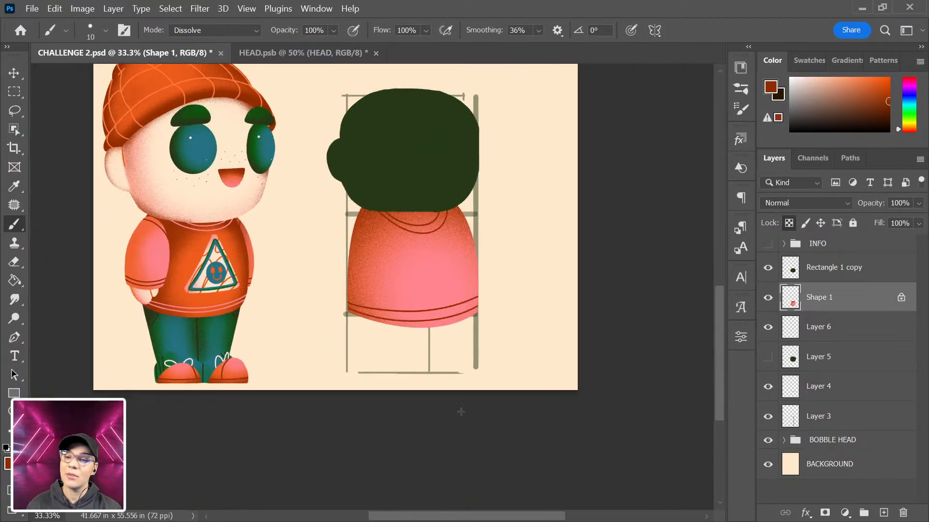
key("ctrl+plus")
key("ctrl+plus")
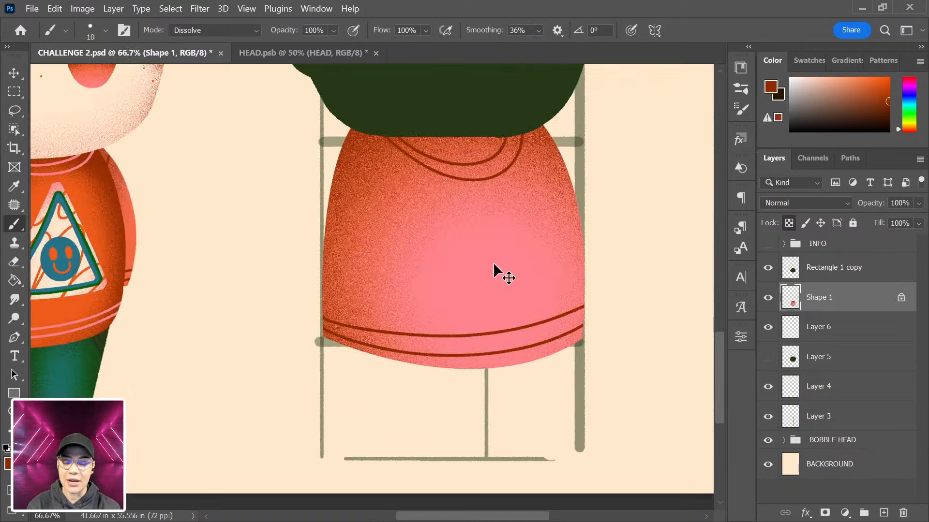
key("ctrl+minus")
key("ctrl+minus")
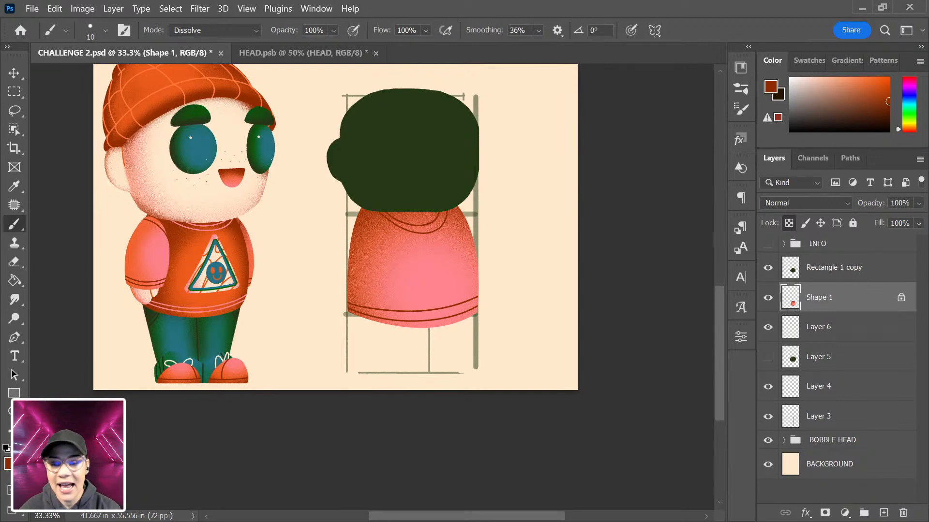
- Group Layer 3 and Layer 4 and move the group above Rectangle 1 copy
left_click(857, 397)
left_click(856, 418, "shift")
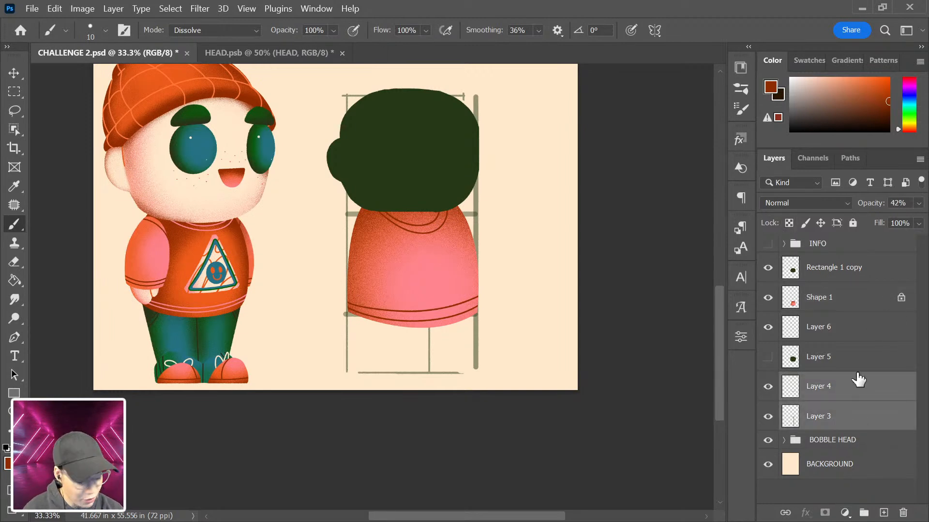
key("ctrl")
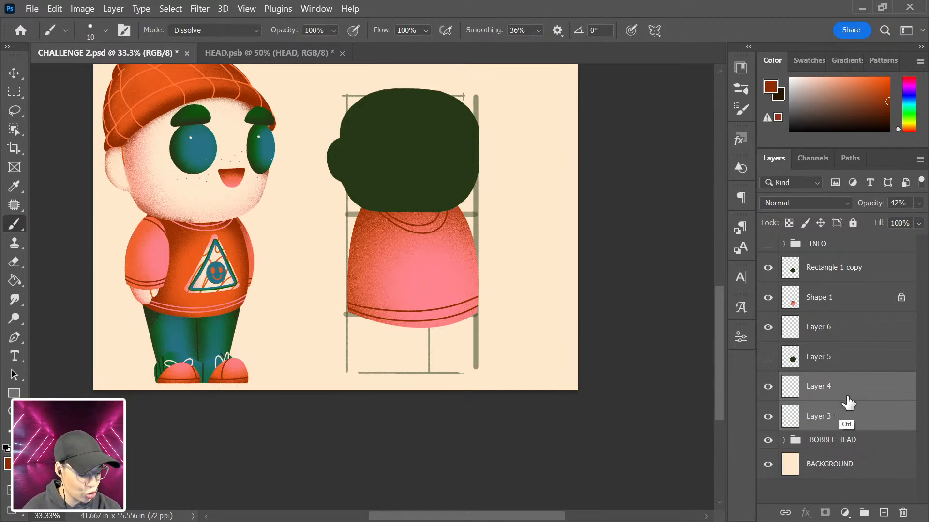
key("ctrl+g")
left_click_drag(864, 383, 860, 256)
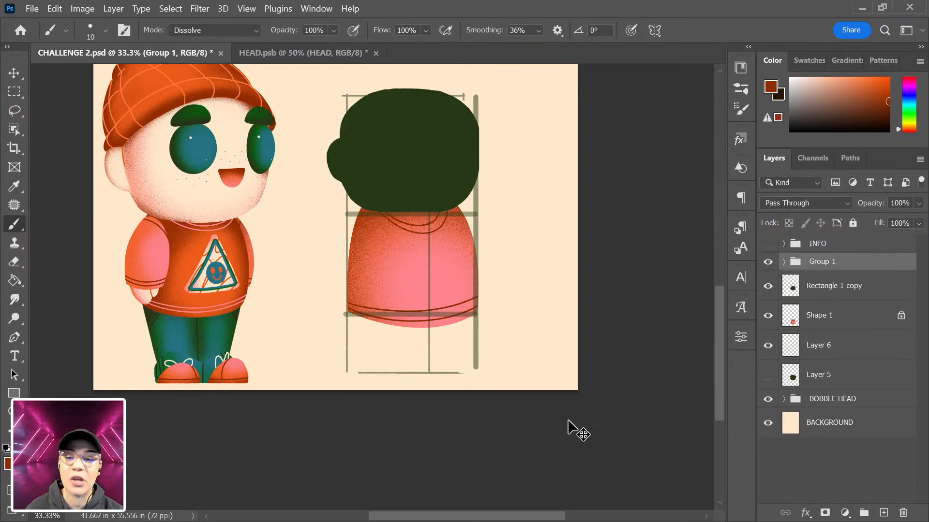
- Add a new layer above Rectangle 1 copy and sketch a thin dark red direction arrow beside the body
key("ctrl+plus")
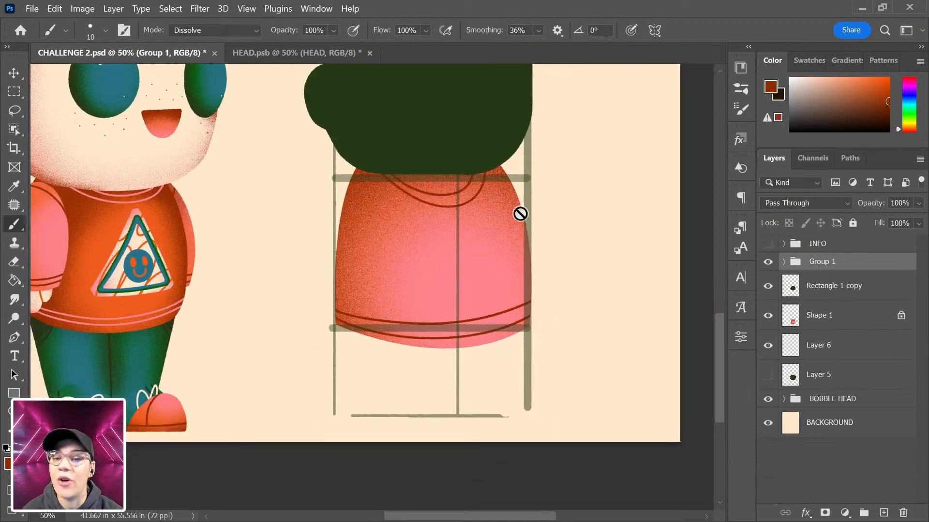
scroll(516, 276, "up", 4)
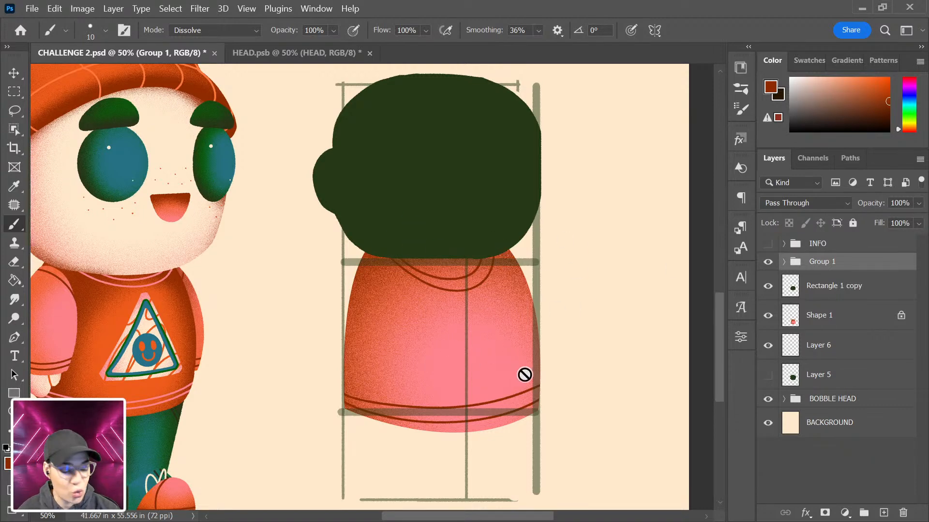
left_click(890, 288)
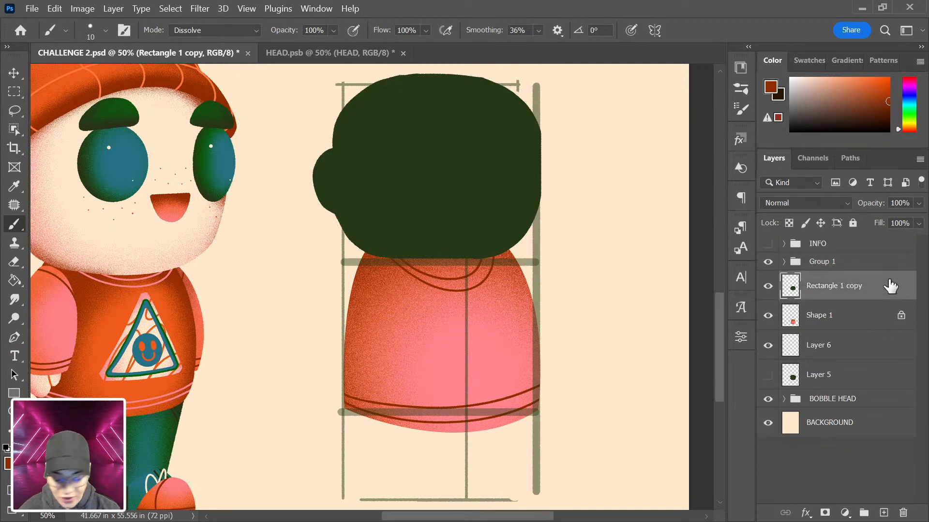
key("ctrl+shift+alt+n")
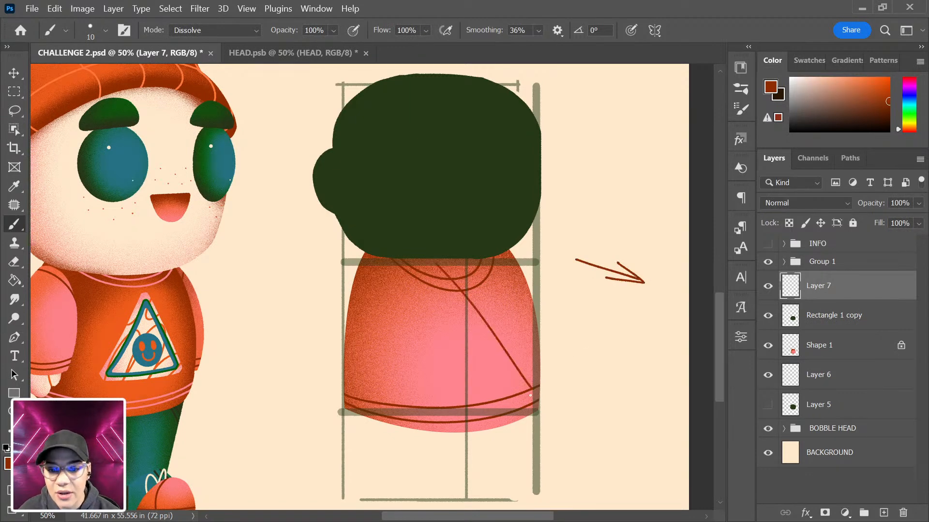
- Draw a curved centre line down the body in the head's dark green with a brush of size 35
left_click_drag(449, 249, 471, 385)
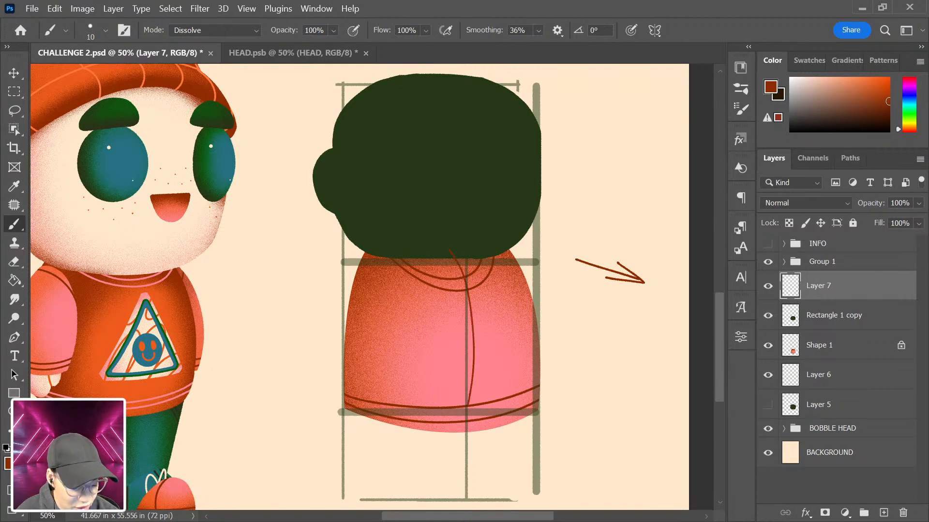
key("ctrl+z")
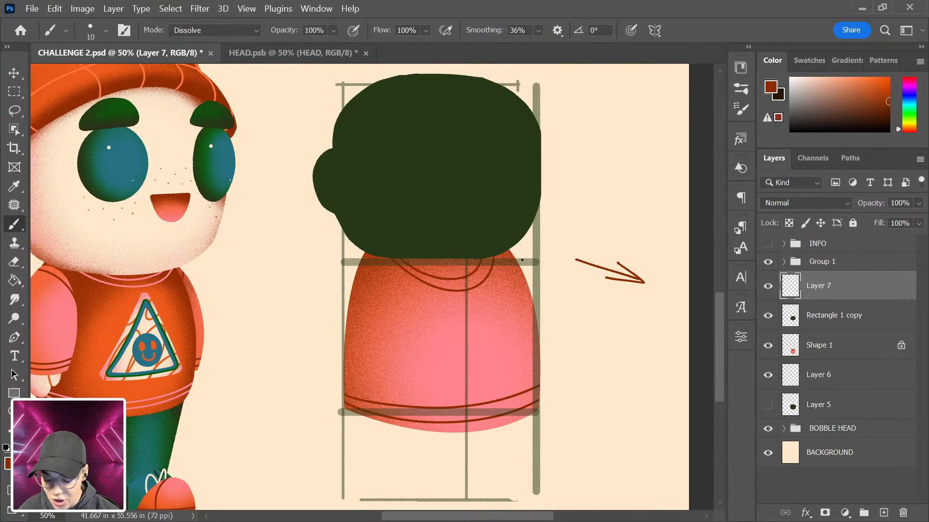
left_click(485, 210, "alt")
mouse_move(438, 231)
left_mouse_down()
mouse_move(475, 397)
mouse_move(483, 419)
left_mouse_up()
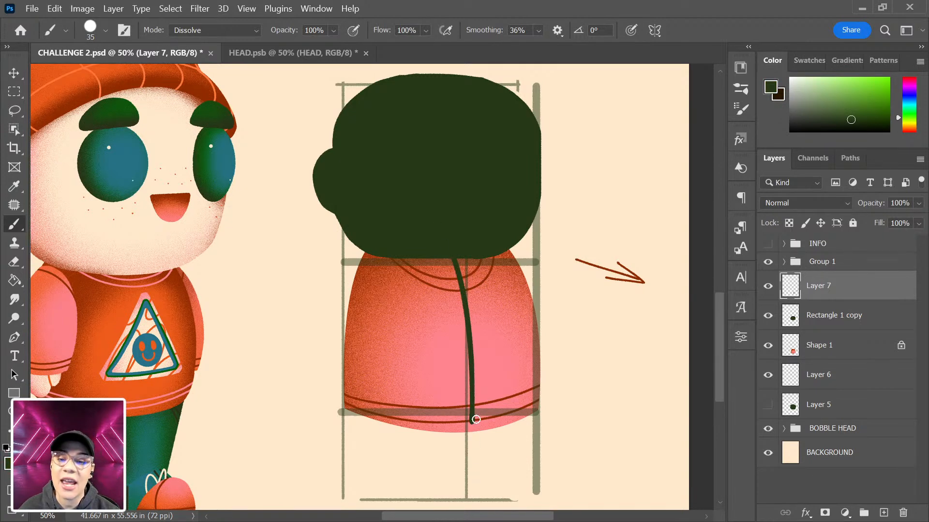
mouse_move(368, 271)
left_mouse_down()
mouse_move(353, 327)
mouse_move(383, 309)
mouse_move(373, 273)
left_mouse_up()
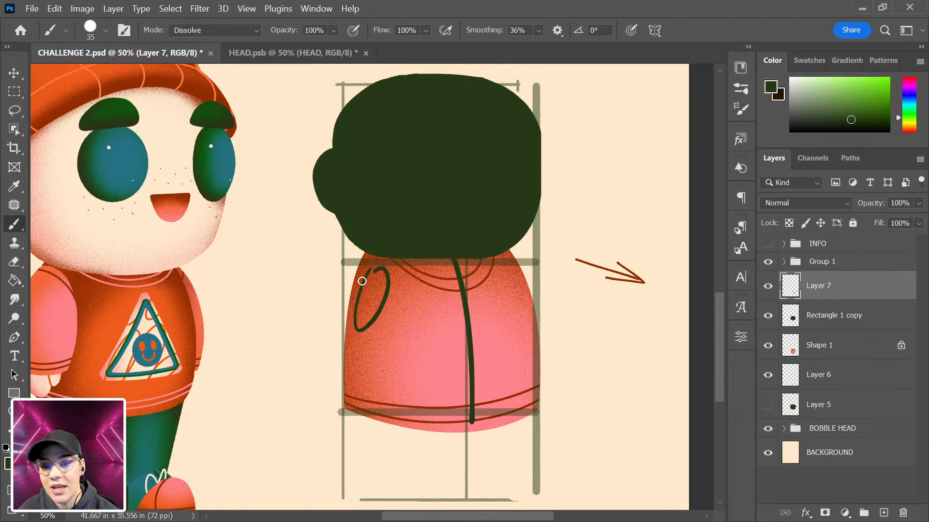
key("ctrl+z")
mouse_move(373, 267)
left_mouse_down()
mouse_move(360, 320)
mouse_move(382, 265)
mouse_move(360, 270)
mouse_move(369, 320)
mouse_move(371, 272)
mouse_move(337, 331)
mouse_move(322, 424)
mouse_move(315, 377)
mouse_move(345, 380)
left_mouse_up()
key("ctrl+z")
key("ctrl+z")
- Sketch the legs and rounded shoes beneath the body in dark green, with a thick direction arrow beside them
left_click_drag(561, 443, 602, 261)
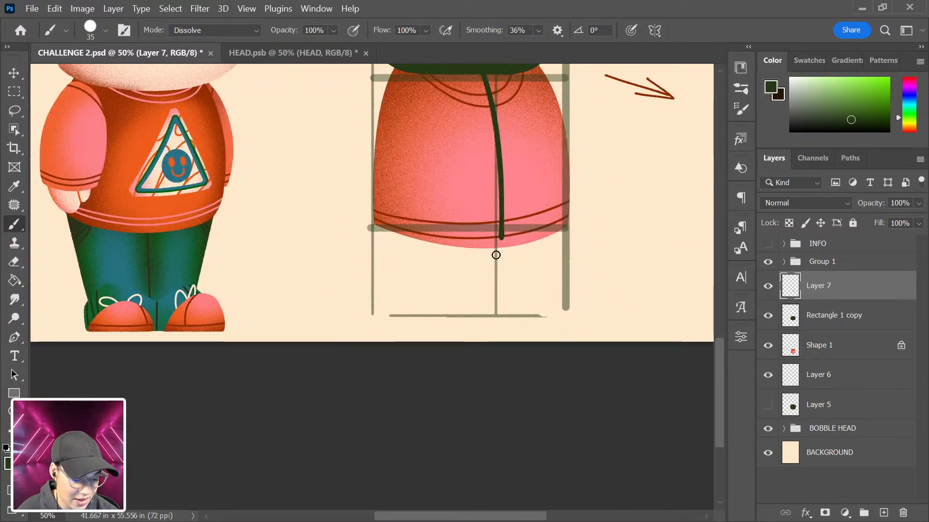
left_click_drag(498, 242, 497, 313)
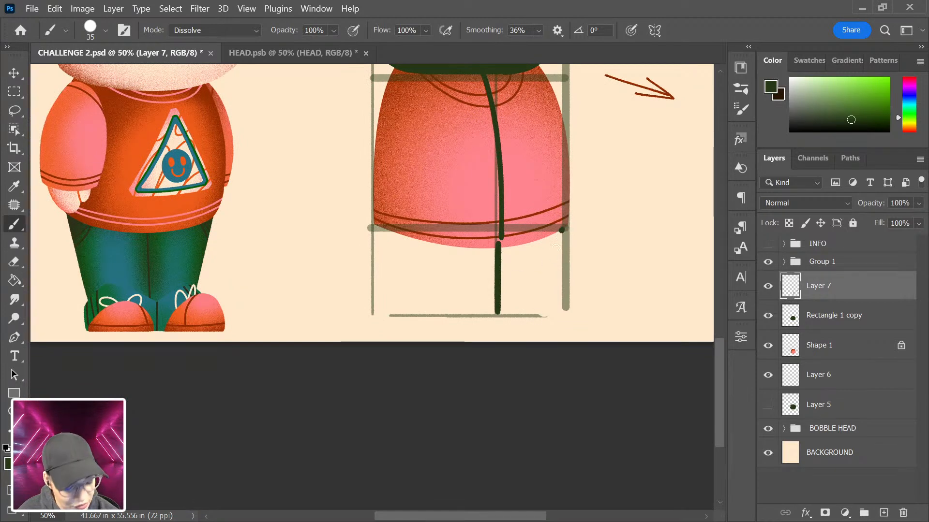
left_click_drag(562, 229, 534, 310)
mouse_move(394, 234)
left_mouse_down()
mouse_move(418, 312)
mouse_move(415, 300)
mouse_move(476, 284)
mouse_move(491, 328)
mouse_move(577, 296)
mouse_move(541, 322)
mouse_move(506, 320)
mouse_move(576, 299)
mouse_move(572, 324)
mouse_move(486, 320)
left_mouse_up()
key("ctrl+z")
mouse_move(619, 233)
left_mouse_down()
mouse_move(585, 335)
mouse_move(598, 268)
mouse_move(653, 326)
left_mouse_up()
mouse_move(628, 294)
left_mouse_down()
mouse_move(651, 328)
mouse_move(605, 324)
left_mouse_up()
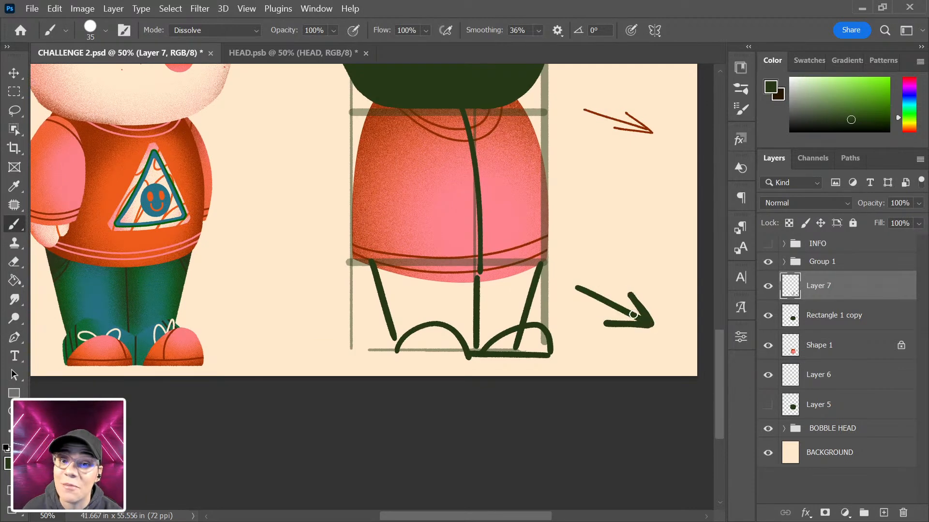
- Sample the cream background colour and draw a round eye outline on the head
scroll(543, 276, "up", 5)
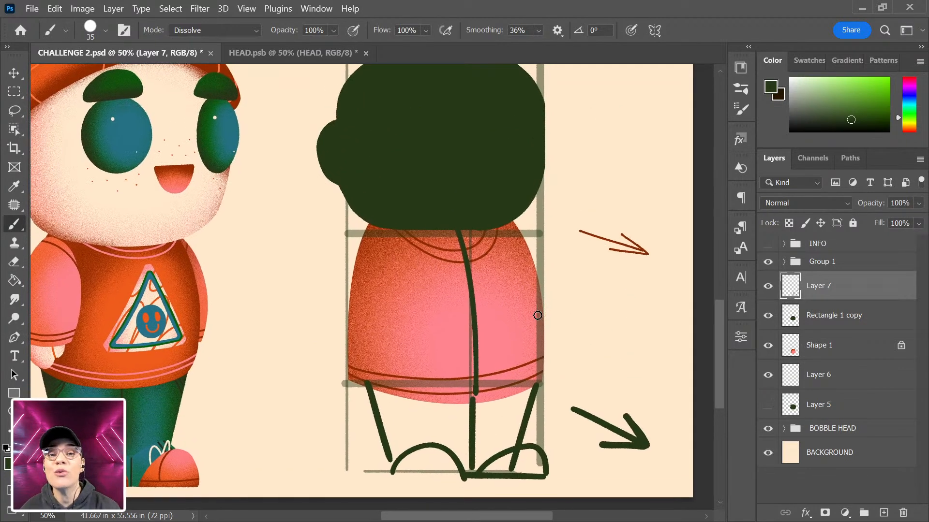
left_click(624, 171, "alt")
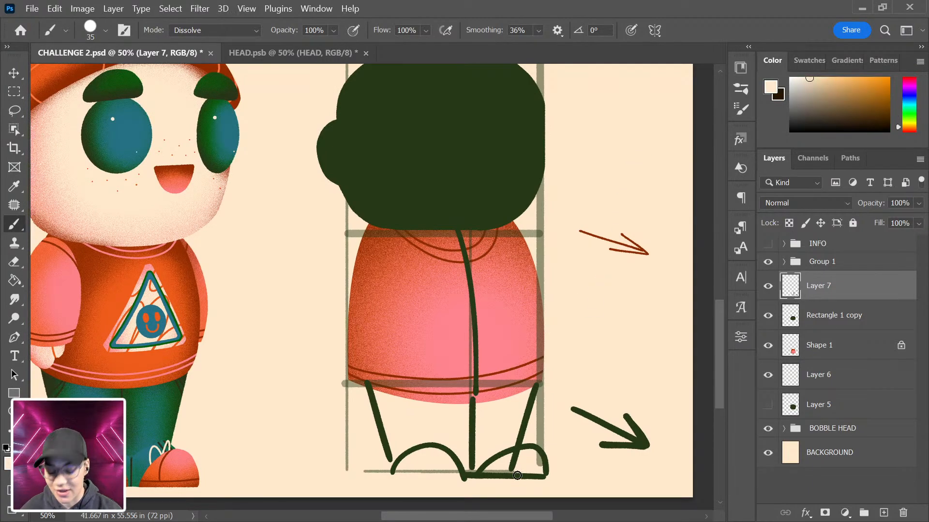
key("ctrl+plus")
left_click_drag(592, 238, 557, 311)
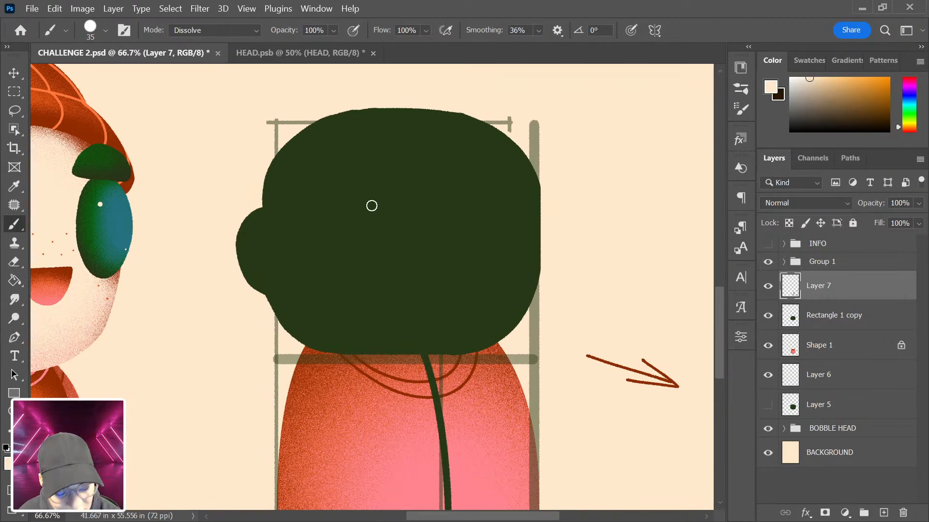
mouse_move(373, 206)
left_mouse_down()
mouse_move(338, 190)
mouse_move(315, 255)
mouse_move(373, 266)
mouse_move(373, 204)
left_mouse_up()
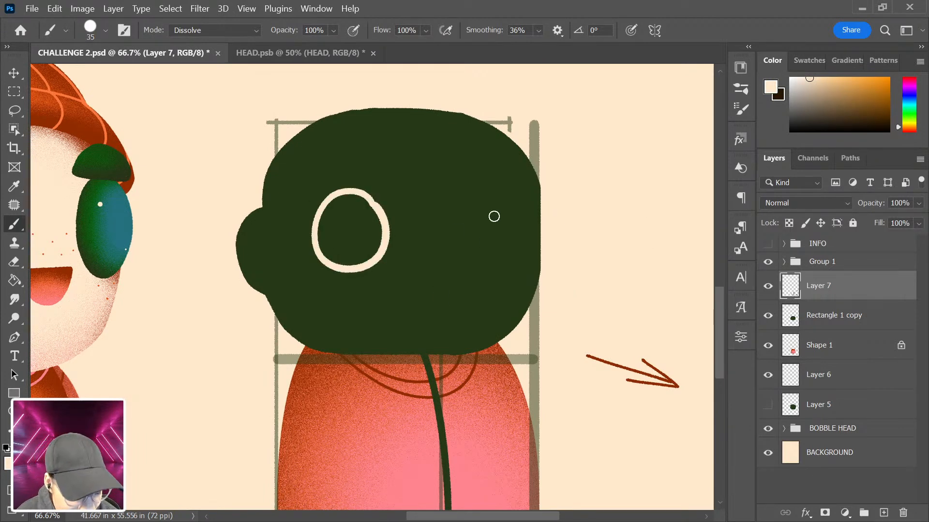
- Try a front-facing face by sketching a second round eye and a small mouth in cream, and undo the whole face sketch
mouse_move(456, 196)
left_mouse_down()
mouse_move(432, 204)
mouse_move(439, 277)
mouse_move(500, 247)
mouse_move(453, 198)
left_mouse_up()
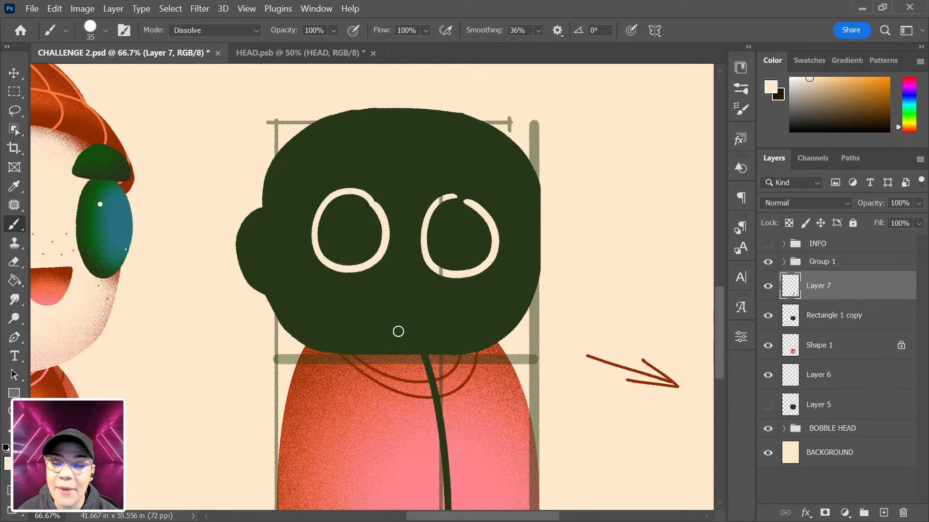
mouse_move(382, 284)
left_mouse_down()
mouse_move(408, 282)
mouse_move(386, 289)
mouse_move(391, 301)
mouse_move(419, 286)
left_mouse_up()
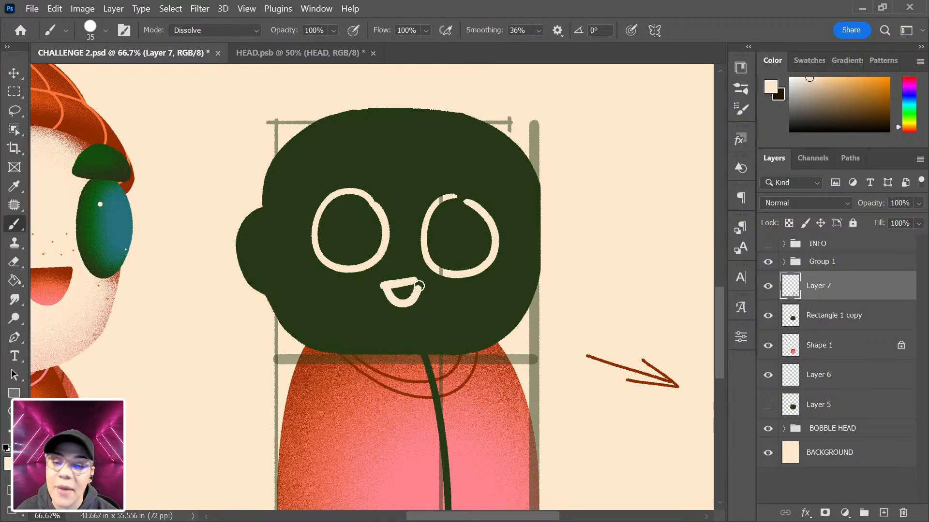
key("ctrl+z")
key("ctrl+z")
key("ctrl+z")
key("ctrl+z")
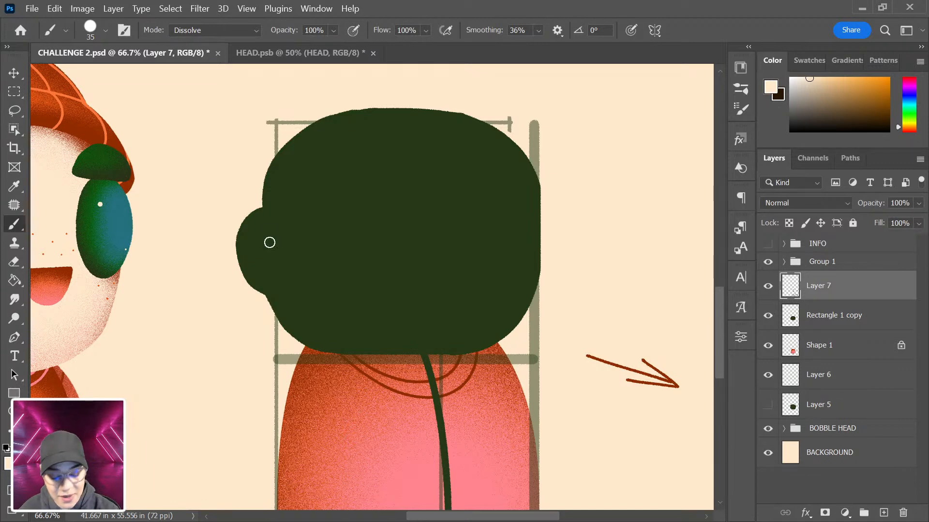
mouse_move(263, 211)
left_mouse_down()
mouse_move(241, 232)
mouse_move(286, 270)
left_mouse_up()
key("ctrl+z")
left_click_drag(269, 209, 278, 223)
left_click_drag(291, 263, 281, 294)
key("ctrl+z")
left_click_drag(272, 198, 276, 312)
key("ctrl+z")
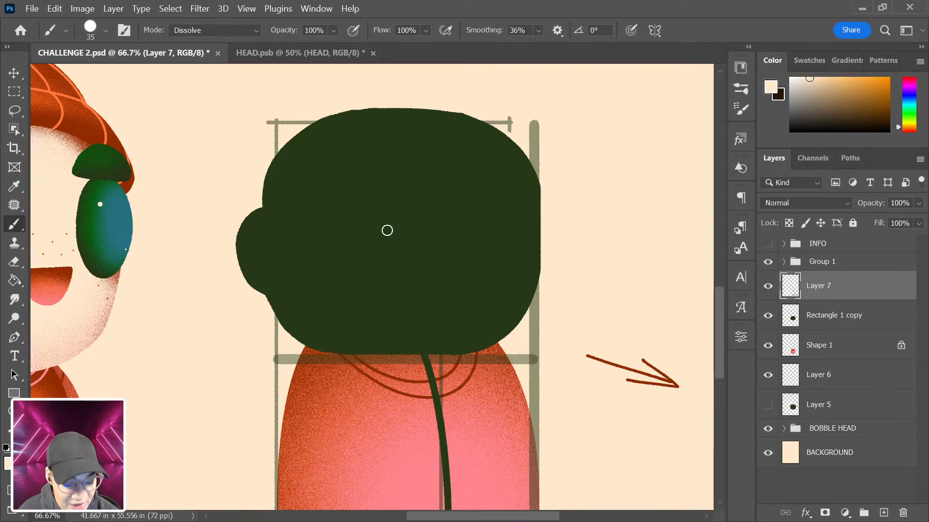
- Try a turned face with a round near eye, a narrow oval far eye and a direction arrow, and undo the three sketches
mouse_move(374, 195)
left_mouse_down()
mouse_move(332, 213)
mouse_move(351, 269)
mouse_move(404, 234)
mouse_move(370, 198)
left_mouse_up()
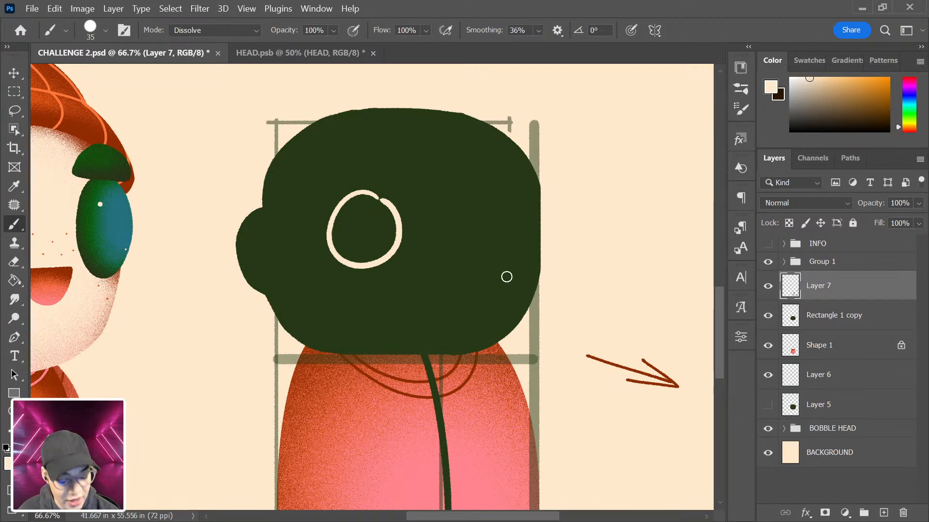
mouse_move(475, 199)
left_mouse_down()
mouse_move(467, 237)
mouse_move(494, 269)
mouse_move(507, 212)
mouse_move(480, 214)
left_mouse_up()
mouse_move(428, 258)
left_mouse_down()
mouse_move(483, 301)
mouse_move(467, 276)
mouse_move(487, 302)
mouse_move(428, 290)
left_mouse_up()
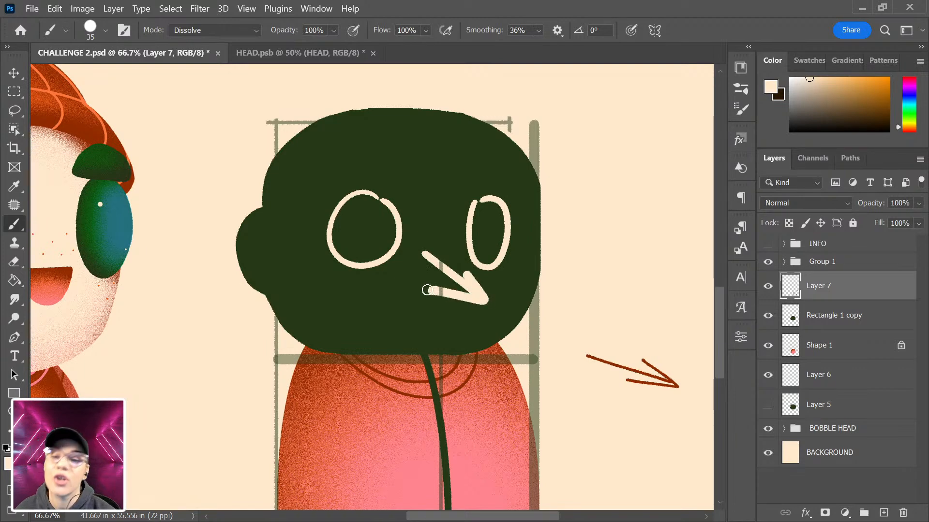
key("ctrl+z")
key("ctrl+z")
key("ctrl+z")
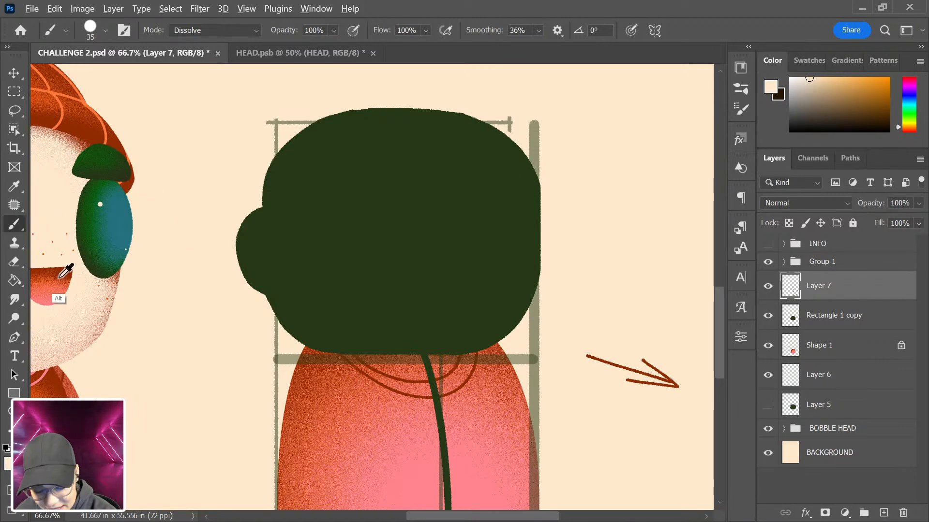
- Sample bright orange from the finished character's sweater as the foreground colour
left_click(63, 379, "alt")
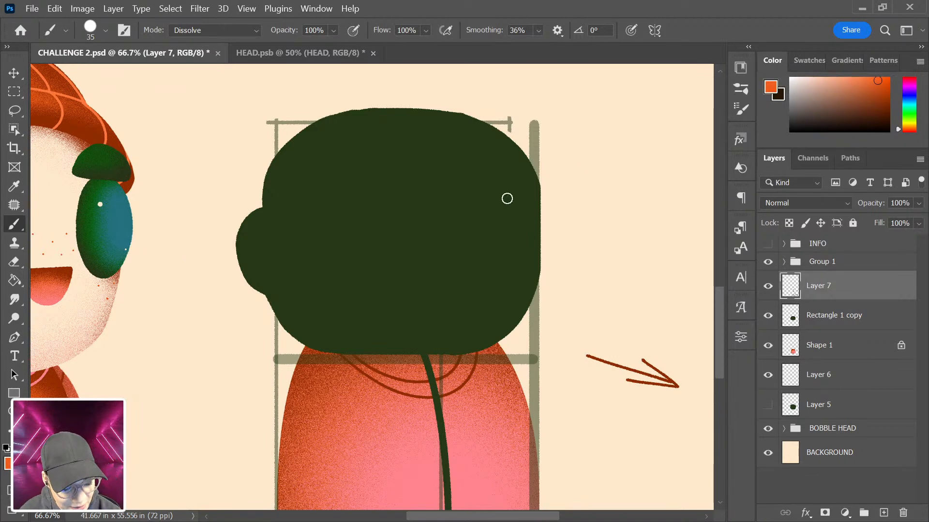
left_click_drag(180, 247, 438, 230)
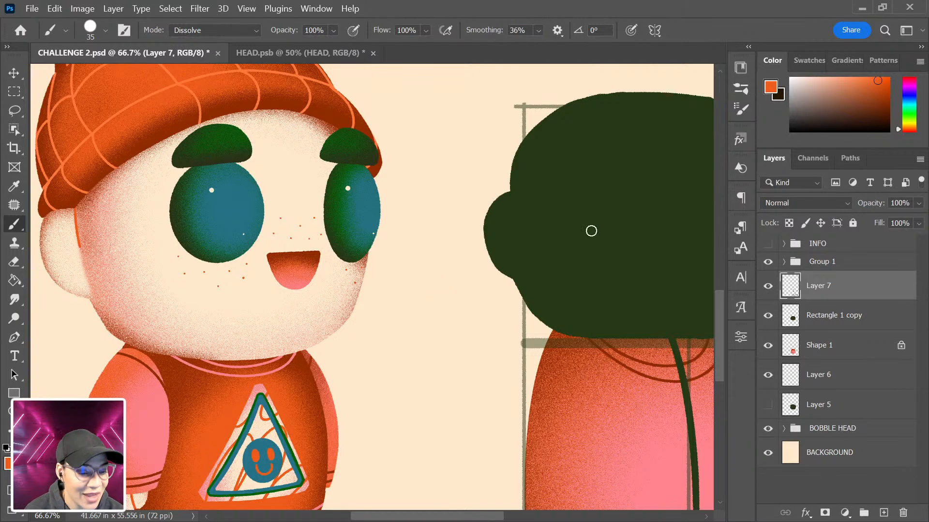
mouse_move(600, 226)
left_mouse_down()
mouse_move(462, 234)
mouse_move(481, 213)
mouse_move(506, 215)
left_mouse_up()
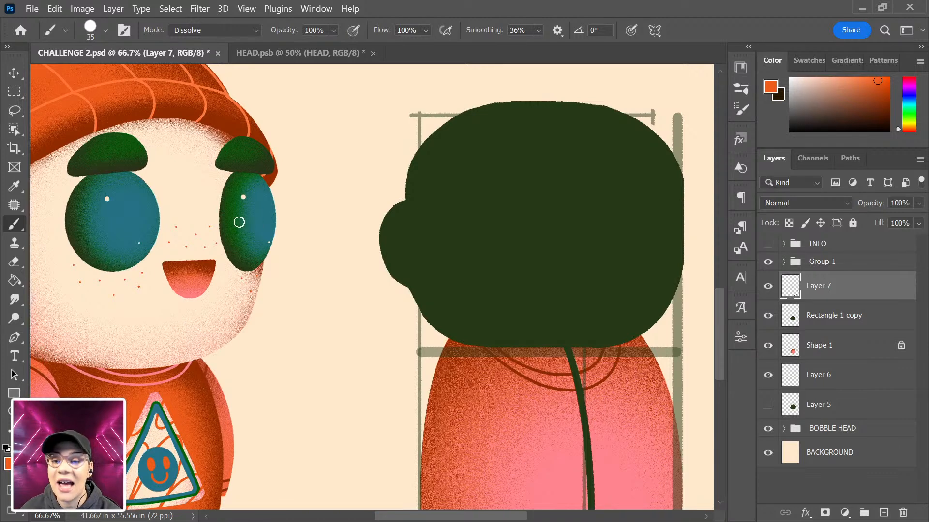
- Mark both eyes of the finished character with orange cross guides, curving the far eye's vertical, and undo the marks
left_click_drag(231, 222, 278, 212)
mouse_move(241, 172)
left_mouse_down()
mouse_move(268, 204)
mouse_move(259, 256)
left_mouse_up()
left_click_drag(69, 220, 159, 221)
left_click_drag(108, 175, 107, 267)
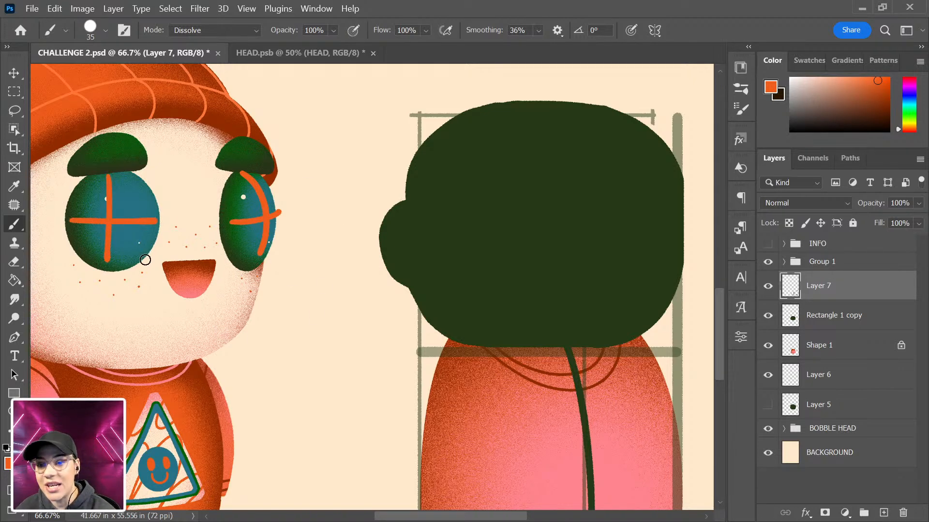
key("ctrl+z")
key("ctrl+z")
key("ctrl+z")
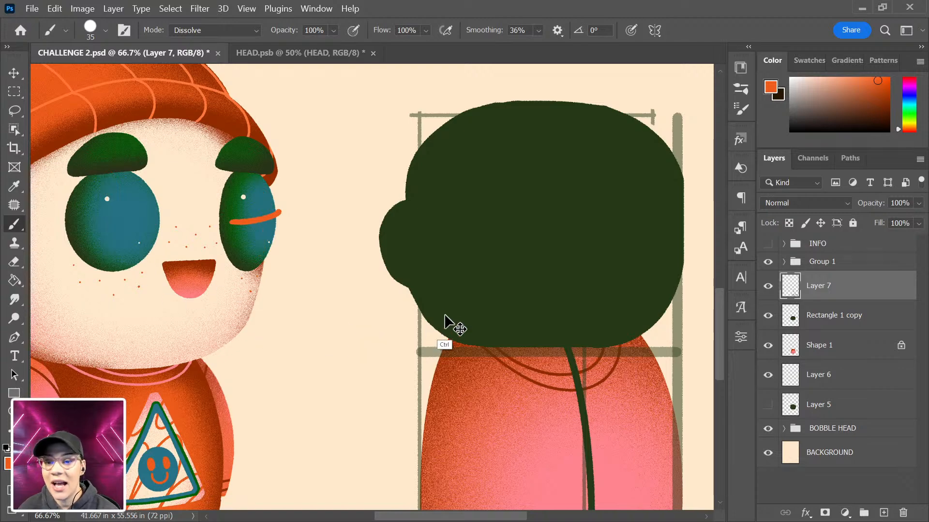
key("ctrl+z")
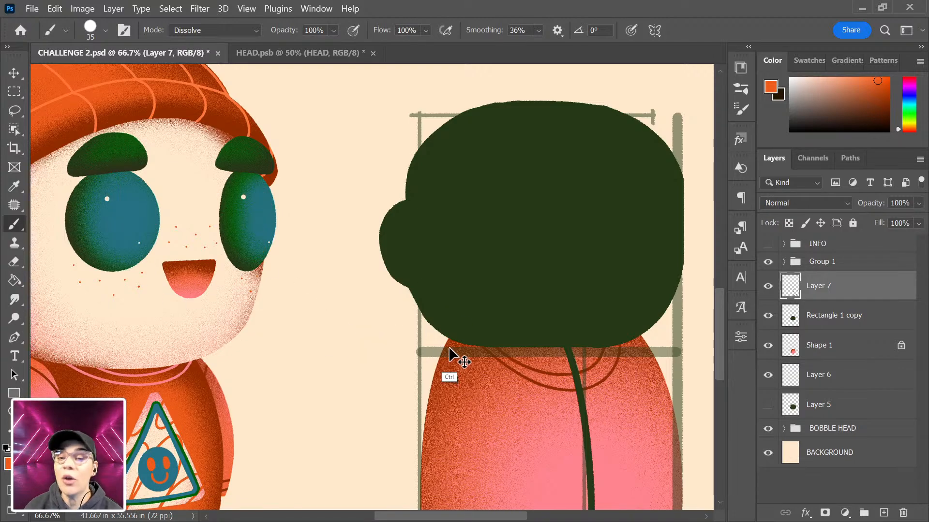
- Sketch an orange round near eye and a narrower far eye that overlaps the outer edge of the green head
key("ctrl+plus")
mouse_move(179, 111)
left_mouse_down()
mouse_move(162, 124)
mouse_move(157, 220)
mouse_move(186, 257)
mouse_move(224, 172)
mouse_move(179, 111)
left_mouse_up()
key("ctrl+z")
left_click_drag(486, 241, 228, 259)
mouse_move(489, 159)
left_mouse_down()
mouse_move(527, 291)
mouse_move(565, 227)
mouse_move(537, 166)
mouse_move(487, 159)
mouse_move(474, 241)
mouse_move(501, 159)
left_mouse_up()
key("ctrl+z")
mouse_move(289, 152)
left_mouse_down()
mouse_move(260, 239)
mouse_move(320, 156)
left_mouse_up()
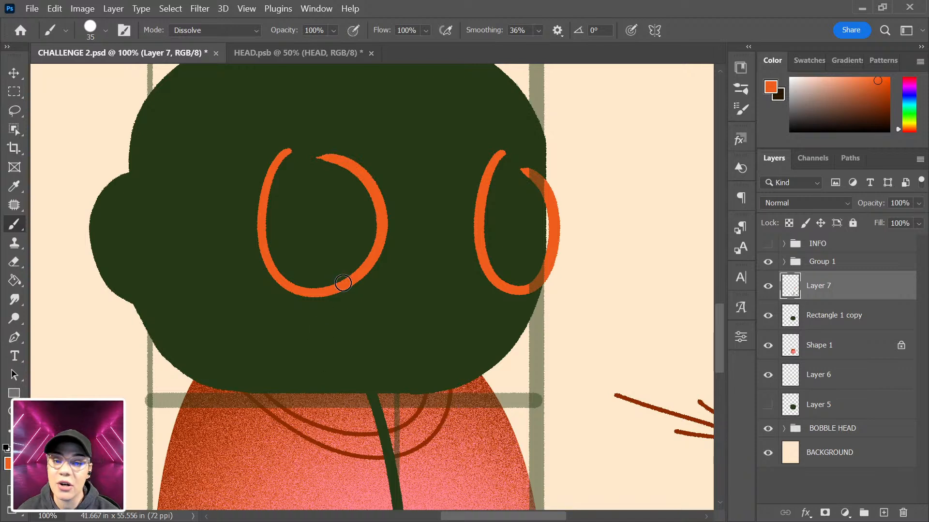
- Sketch a small orange mouth between the eyes, trying a short arrow beneath the far eye and a stroke beside the mouth
mouse_move(409, 273)
left_mouse_down()
mouse_move(461, 270)
mouse_move(414, 272)
mouse_move(429, 294)
mouse_move(446, 299)
mouse_move(467, 266)
left_mouse_up()
key("ctrl+z")
mouse_move(464, 317)
left_mouse_down()
mouse_move(489, 299)
mouse_move(456, 355)
left_mouse_up()
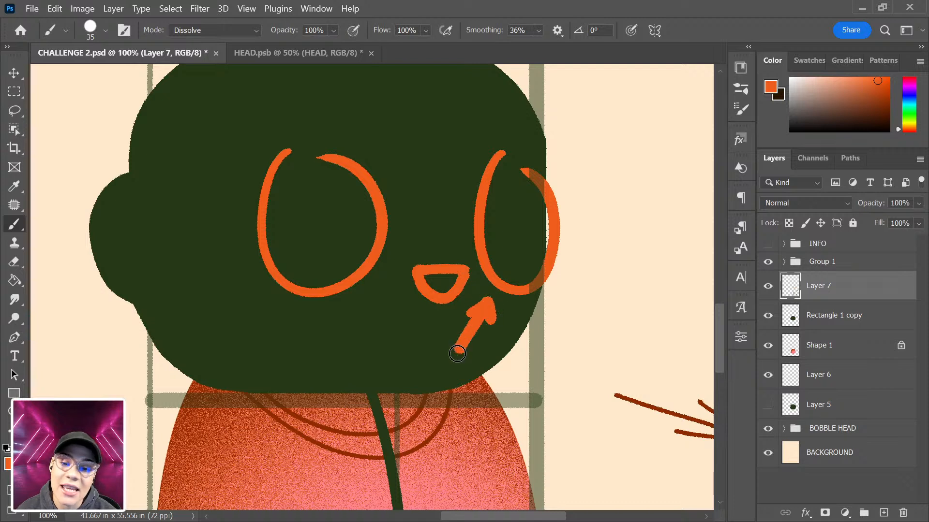
key("ctrl+z")
key("ctrl+z")
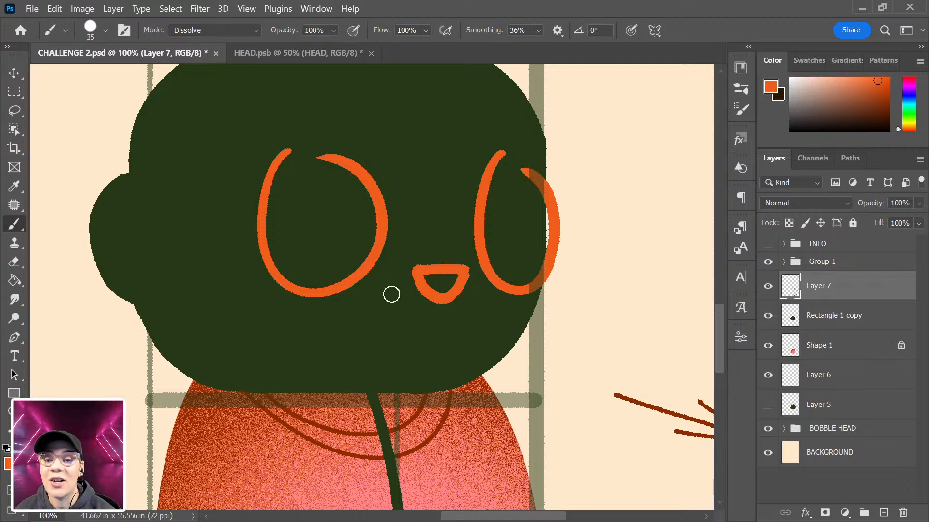
left_click_drag(352, 289, 400, 288)
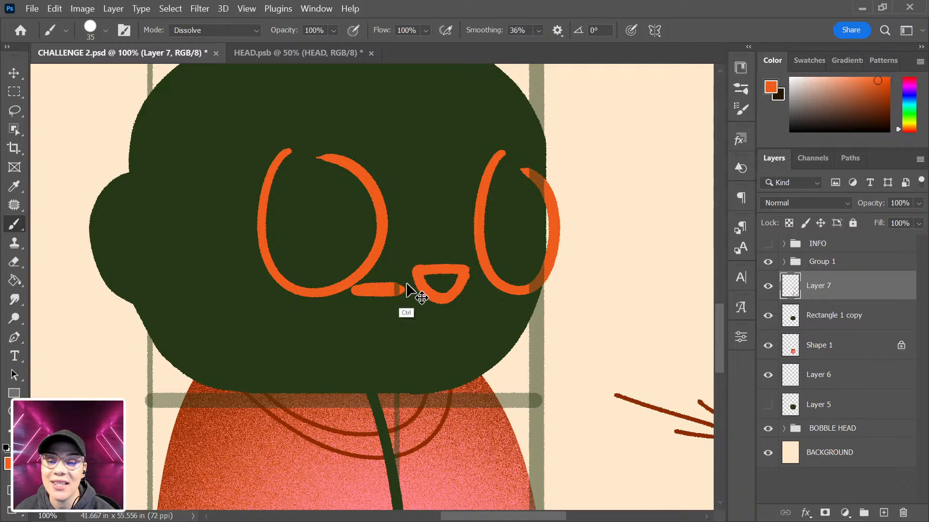
key("ctrl+z")
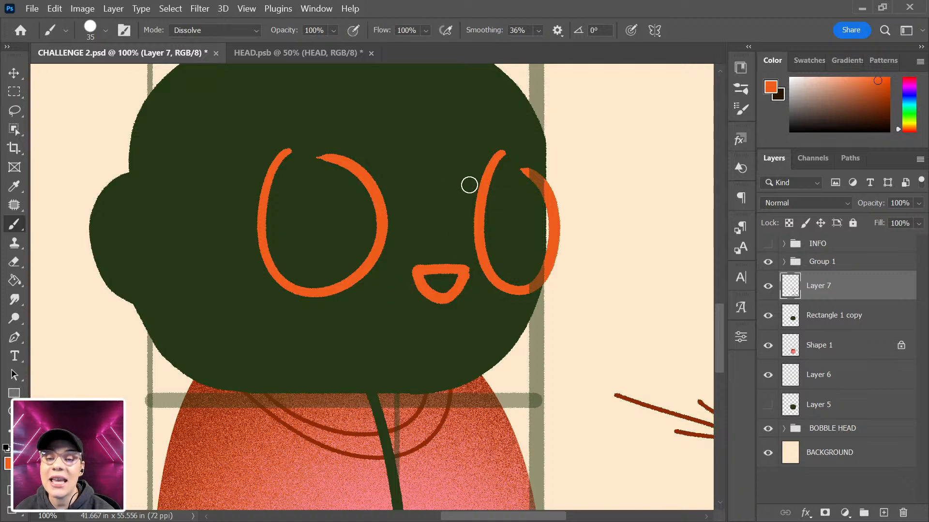
- Retrace the near eye's outline and draw a curved orange rotation arrow around the top of the head
mouse_move(320, 150)
left_mouse_down()
mouse_move(253, 205)
mouse_move(339, 284)
left_mouse_up()
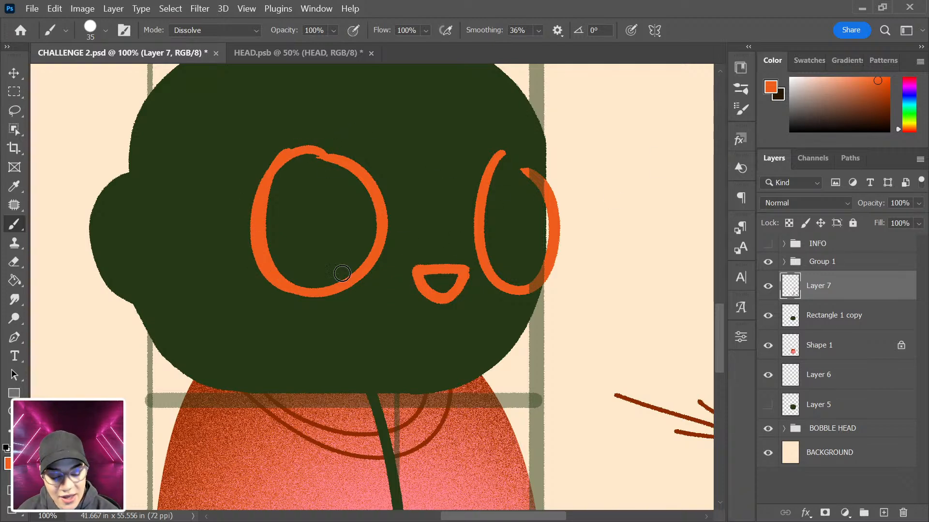
key("ctrl+minus")
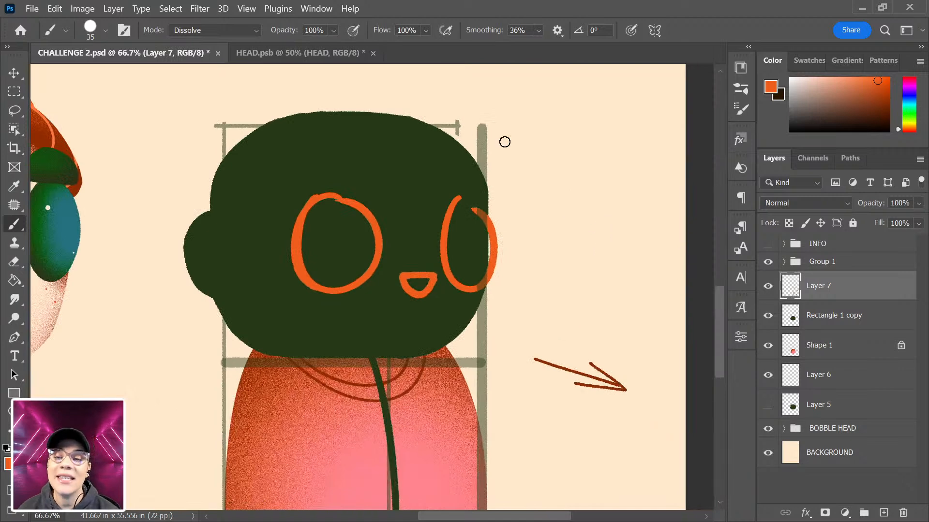
mouse_move(431, 109)
left_mouse_down()
mouse_move(217, 140)
mouse_move(442, 153)
mouse_move(509, 137)
mouse_move(468, 136)
mouse_move(509, 140)
mouse_move(486, 158)
left_mouse_up()
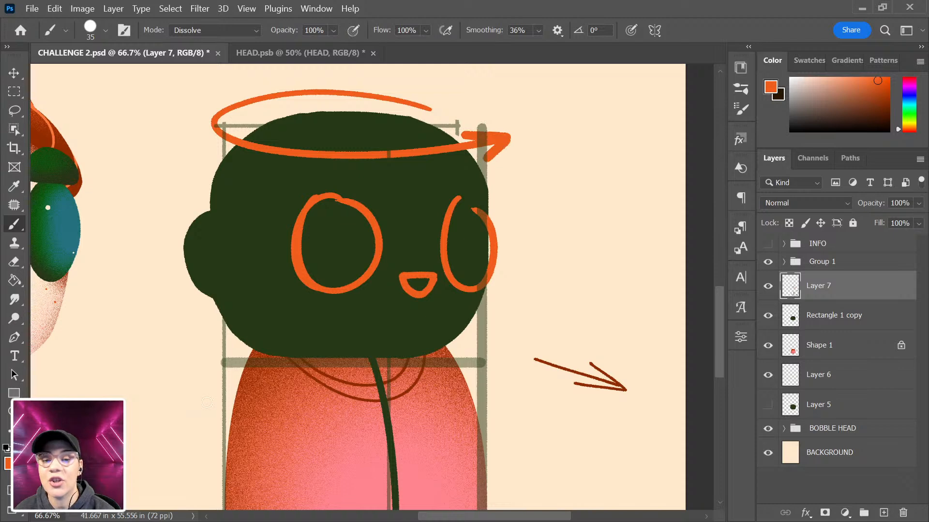
left_click_drag(455, 297, 549, 247)
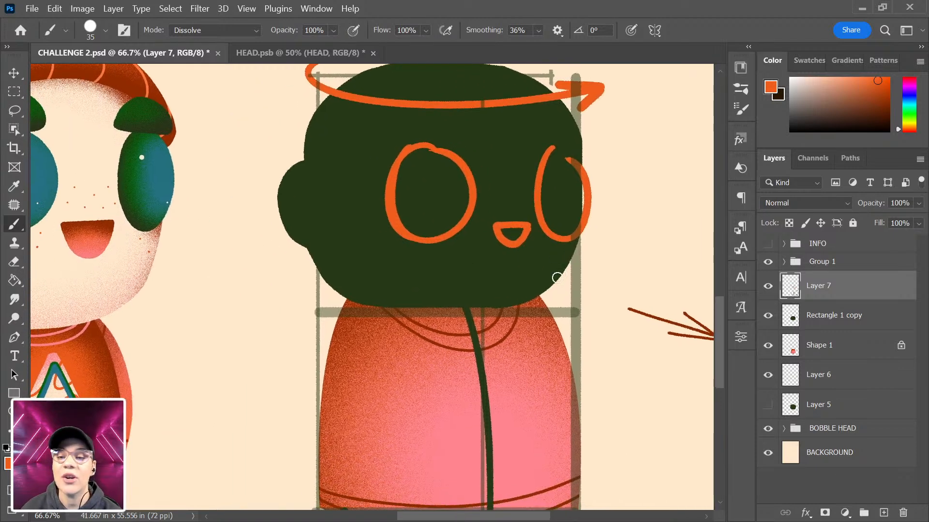
mouse_move(631, 213)
left_mouse_down()
mouse_move(698, 225)
mouse_move(674, 203)
mouse_move(645, 228)
left_mouse_up()
- Undo the rotation arrow and all the orange eye and mouth sketches on the head
key("ctrl+z")
key("ctrl+z")
key("ctrl+z")
key("ctrl+z")
key("ctrl+z")
key("ctrl+z")
key("ctrl+z")
key("ctrl+z")
key("ctrl+z")
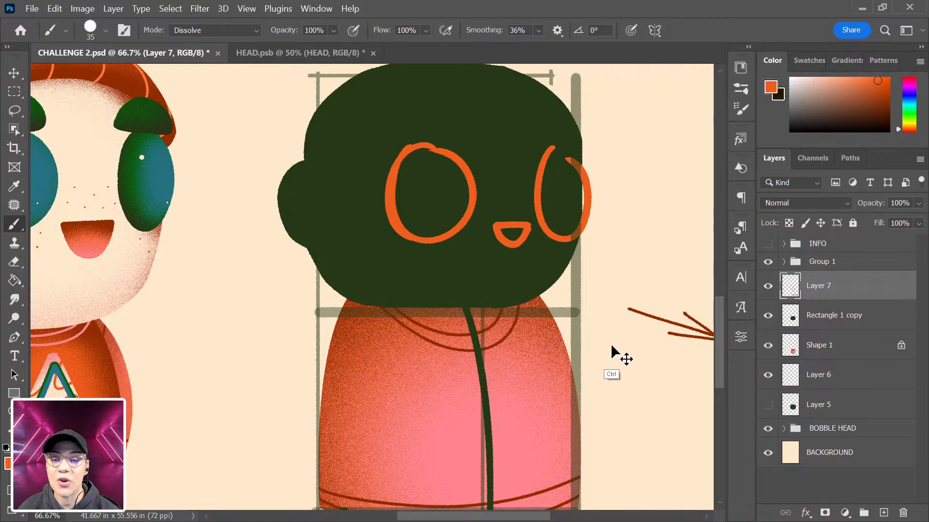
key("ctrl+z")
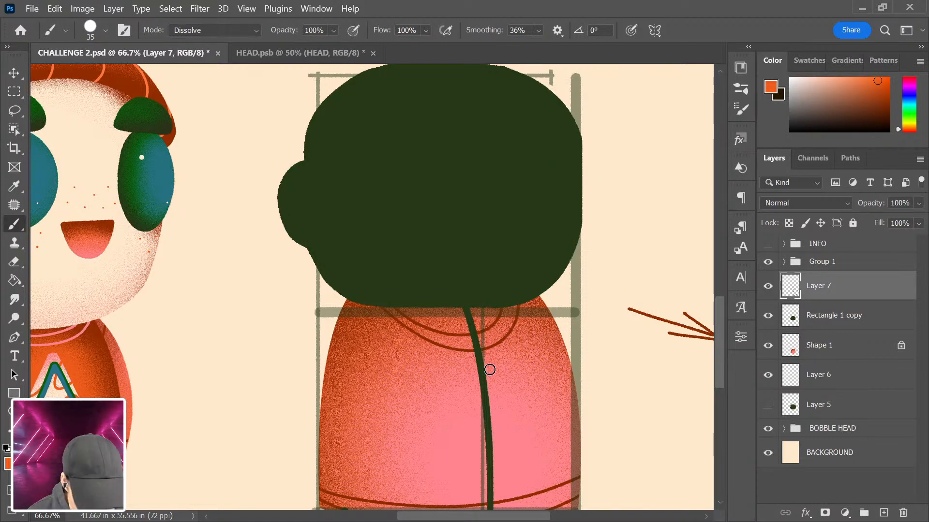
mouse_move(551, 153)
left_mouse_down()
mouse_move(517, 205)
mouse_move(517, 137)
mouse_move(542, 149)
mouse_move(540, 213)
left_mouse_up()
key("ctrl+z")
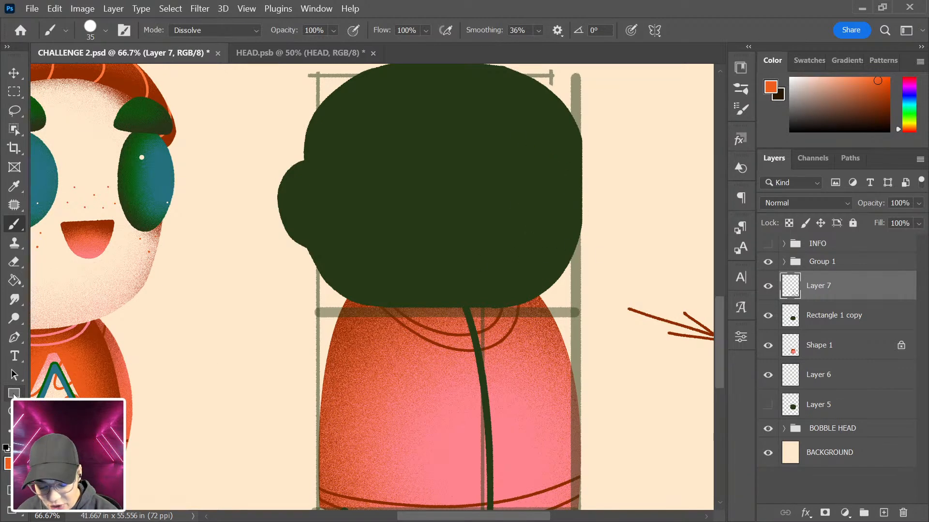
- Draw an orange ellipse shape about 189 px wide and 301 px high at the head's outer edge as the far eye
left_click(13, 393)
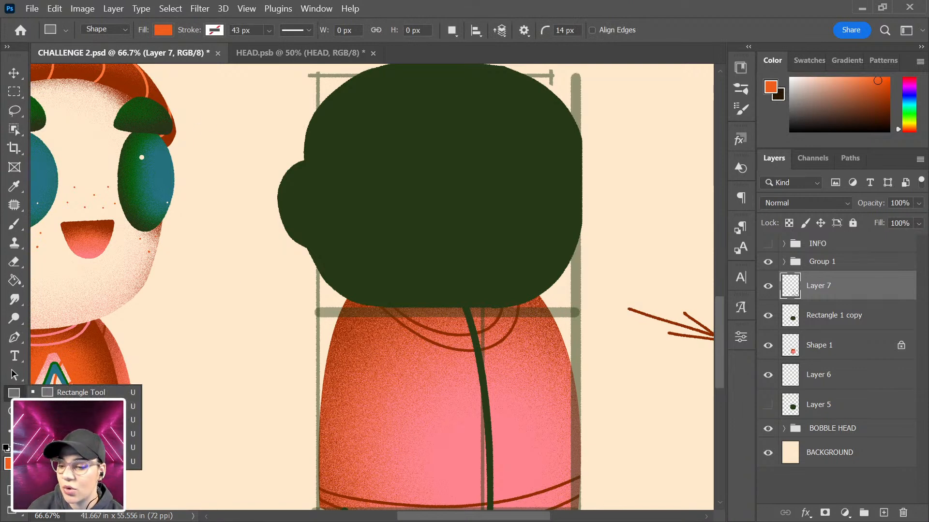
key("Escape")
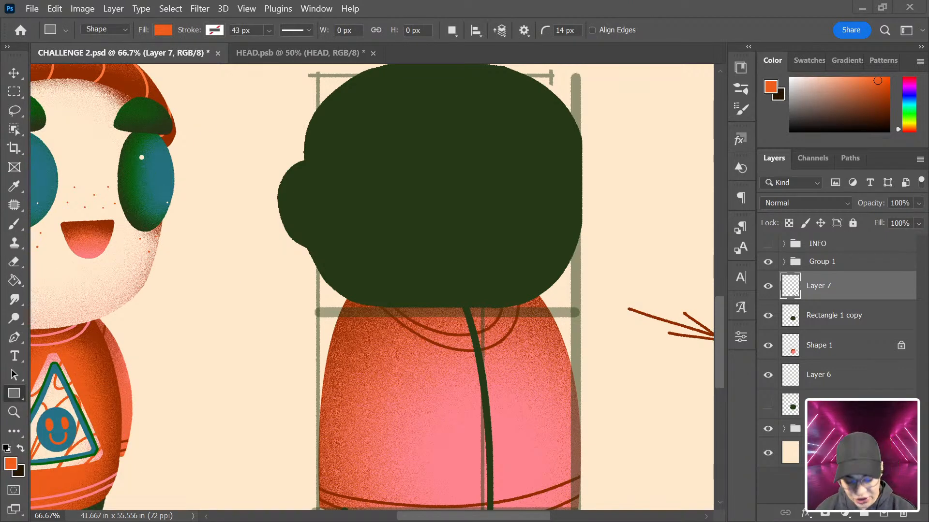
right_click(15, 394)
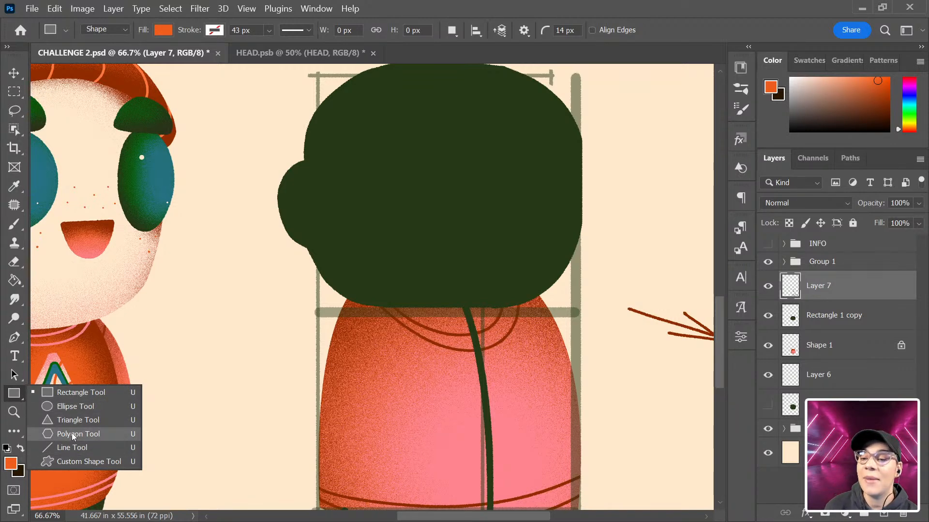
left_click(83, 406)
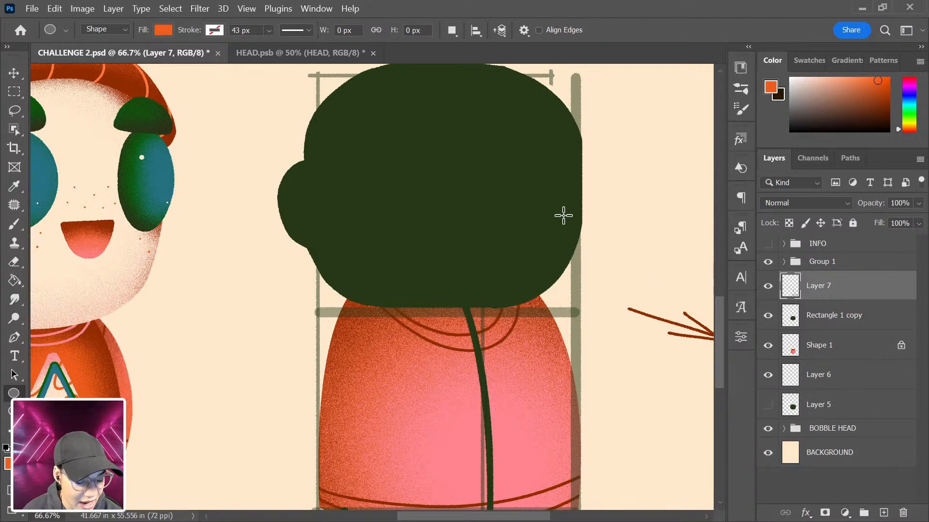
left_click_drag(529, 130, 589, 226)
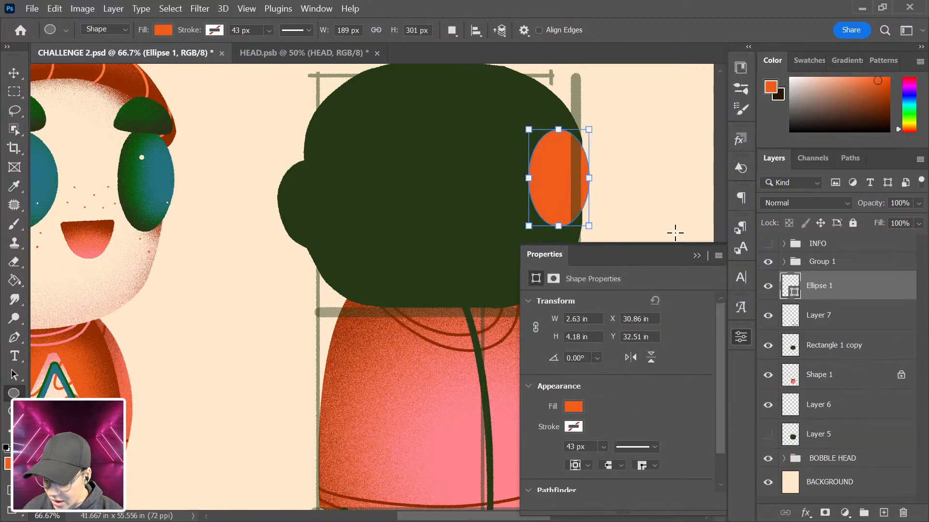
- Move the far-eye ellipse slightly down and outward, to about X 31 in and Y 33.15 in
key("ctrl+t")
left_click_drag(570, 173, 574, 187)
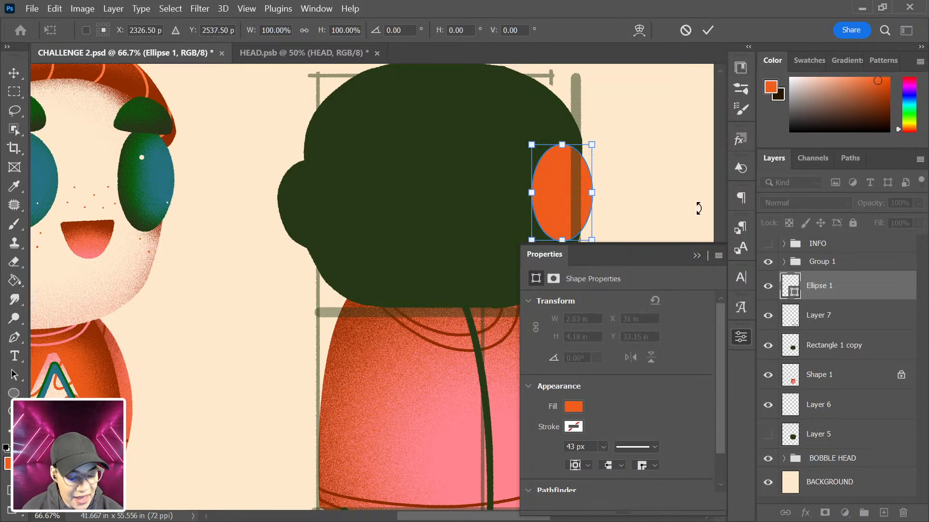
key("Return")
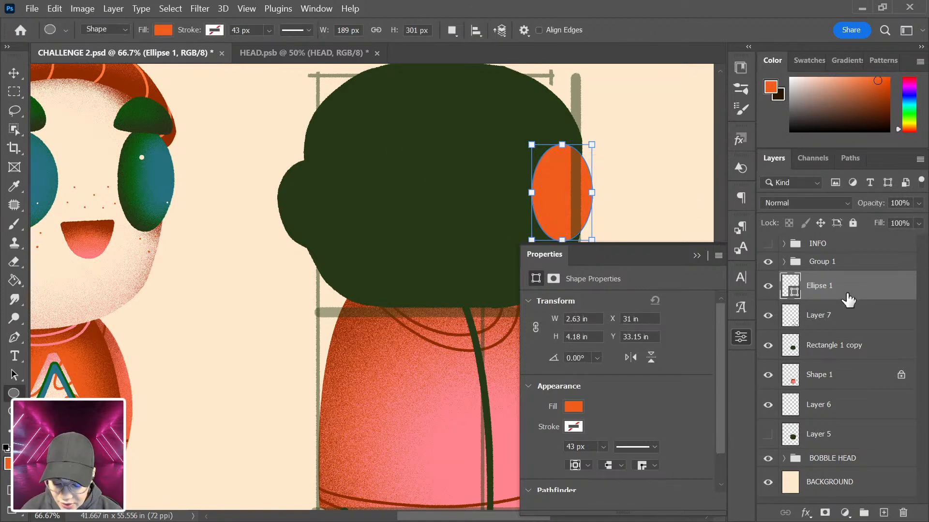
- Draw an orange circle about 301 px across and place it on the head as the near eye, level with the far-eye ellipse
left_click_drag(396, 151, 610, 294)
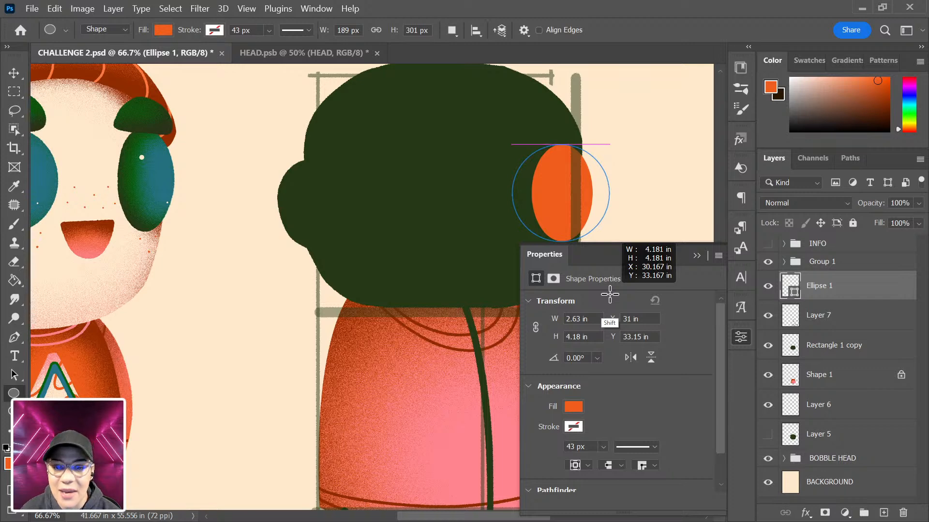
left_click_drag(609, 294, 610, 294)
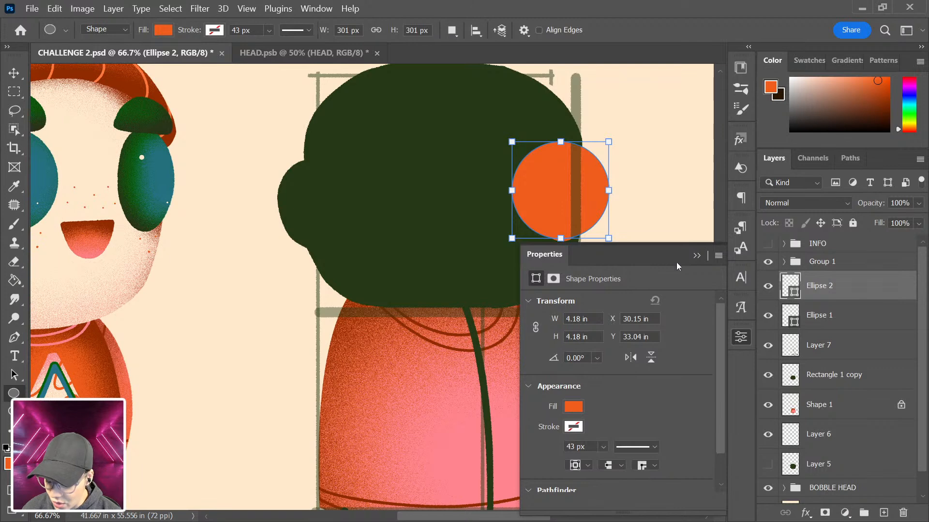
key("v")
mouse_move(565, 202)
left_mouse_down()
mouse_move(568, 213)
mouse_move(485, 209)
mouse_move(561, 206)
mouse_move(429, 221)
left_mouse_up()
key("ctrl+z")
left_click(562, 207)
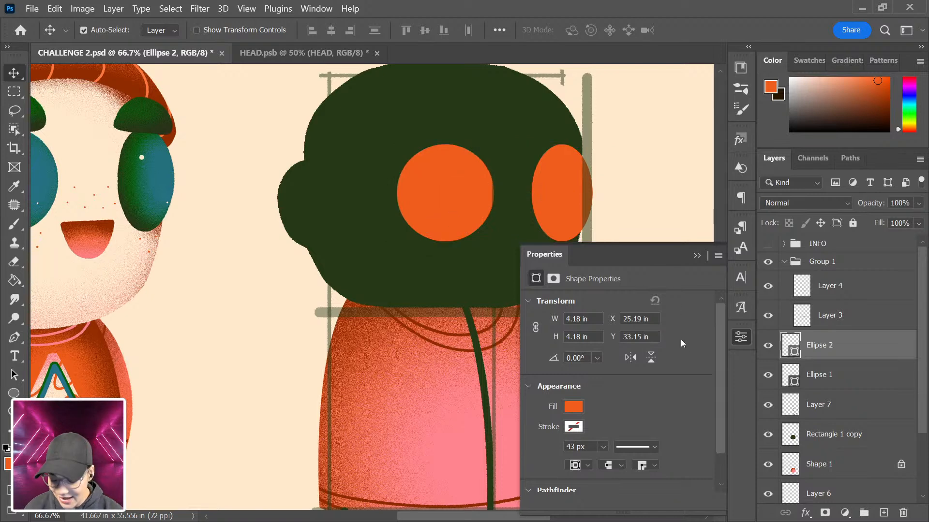
- Hide the Group 1 proportion guides and collapse the shape properties to clear the view of the head
key("ctrl+minus")
key("ctrl+minus")
key("ctrl+plus")
key("ctrl+plus")
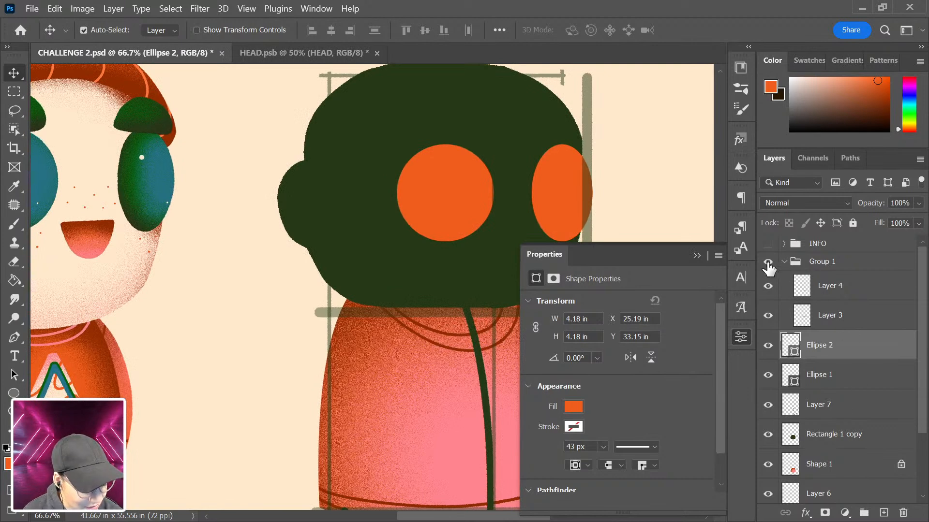
left_click(767, 263)
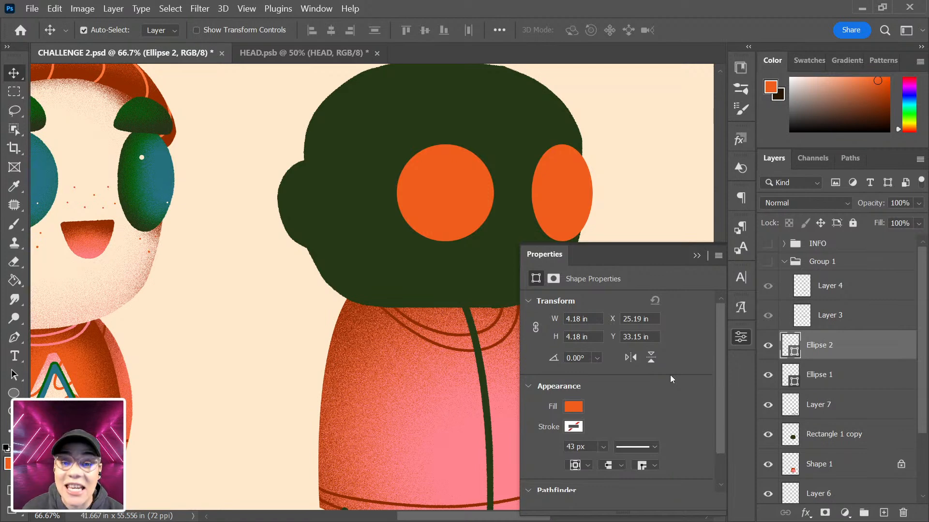
left_click(741, 337)
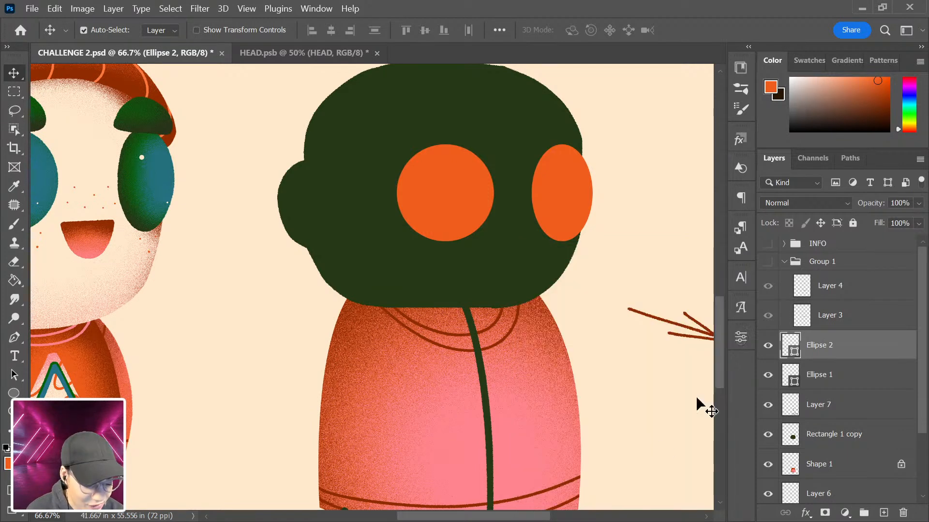
- Compare the finished character's face with the orange-eyed silhouette, both in full and up close
key("ctrl")
key("ctrl+minus")
key("ctrl+minus")
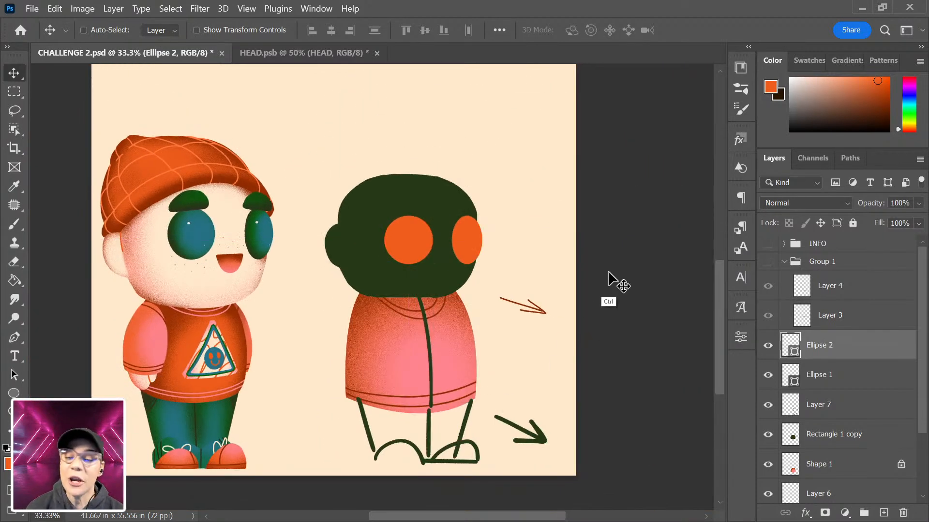
key("ctrl+plus")
key("ctrl+minus")
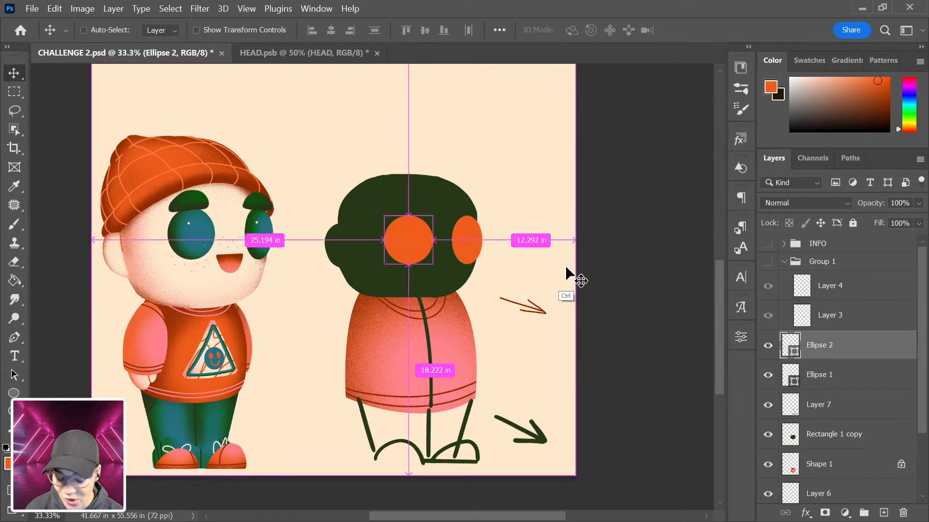
key("ctrl+plus")
left_click_drag(205, 336, 338, 346)
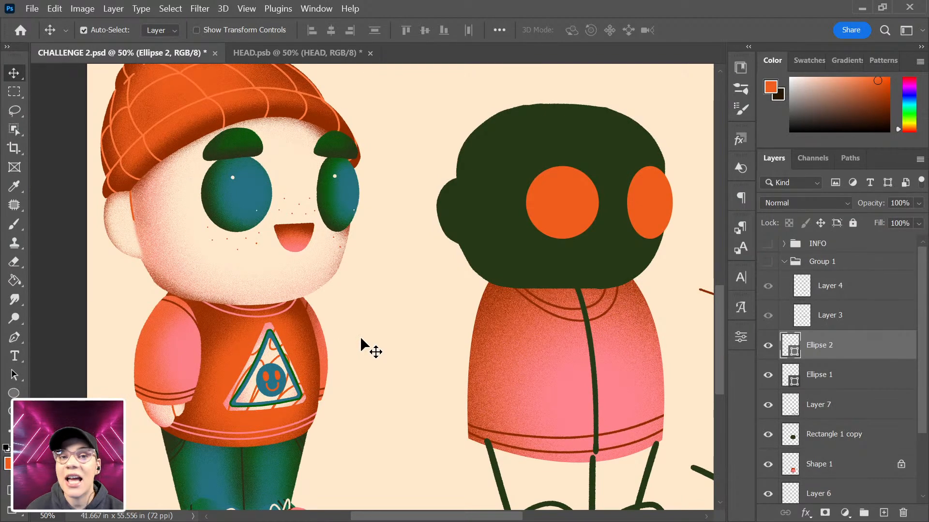
- Group the Ellipse 1 and Ellipse 2 eye shapes, and toggle the group's visibility to check its contents
key("ctrl+plus")
left_click_drag(605, 242, 496, 267)
left_click(767, 345)
left_click(768, 345)
left_click(854, 383, "shift")
key("ctrl+g")
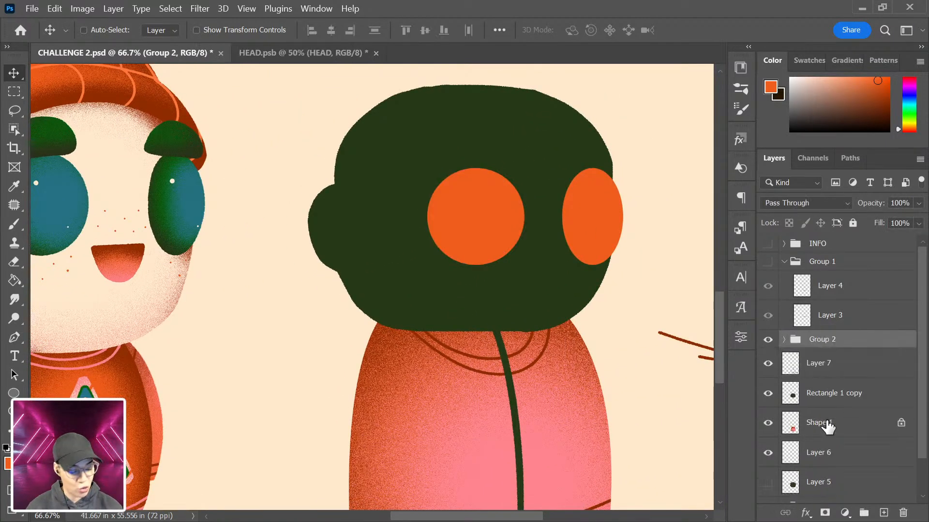
left_click(768, 341)
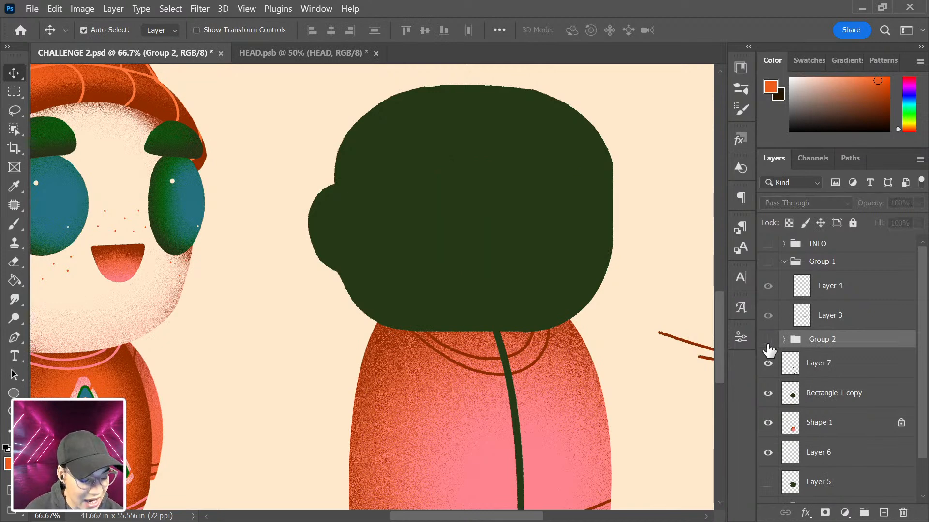
left_click(768, 341)
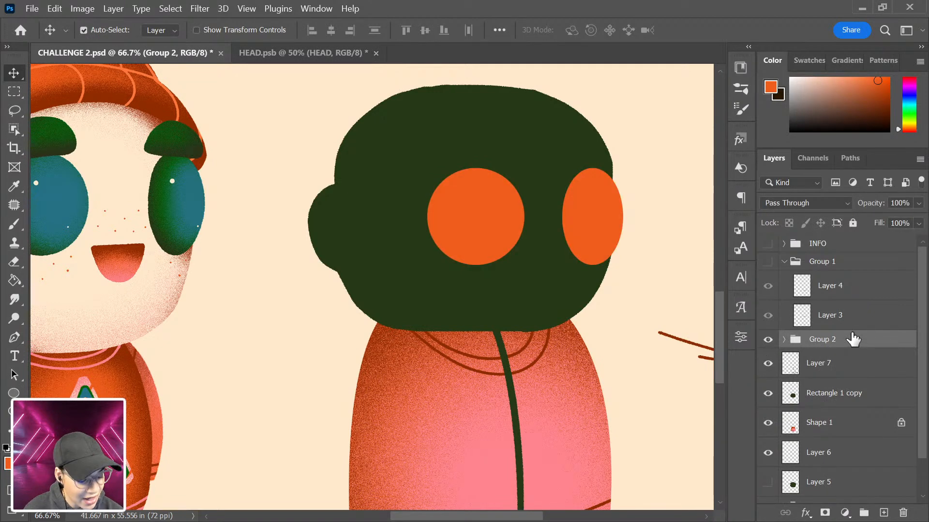
- Transform the eye group, shifting both eyes slightly upward and toward the ear at 100% scale
key("ctrl+t")
left_click_drag(563, 249, 556, 234)
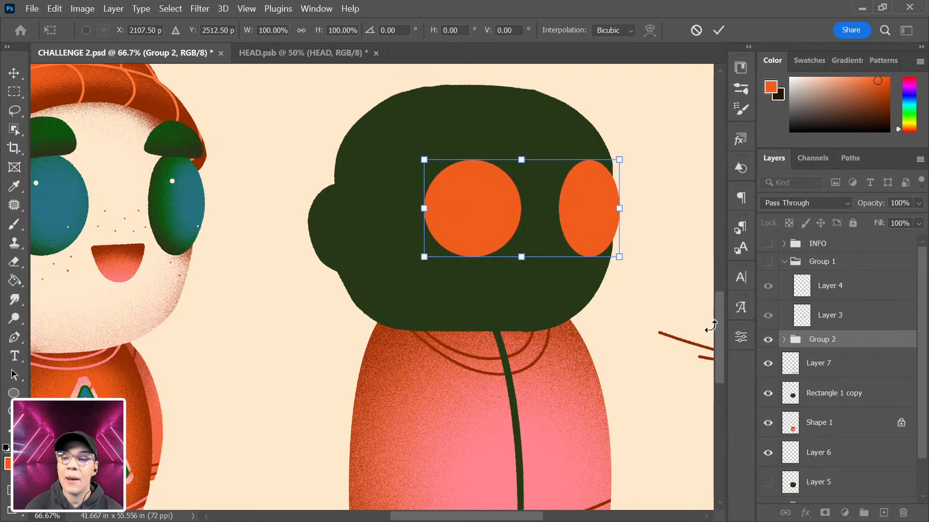
mouse_move(524, 253)
left_mouse_down()
mouse_move(523, 241)
mouse_move(523, 256)
left_mouse_up()
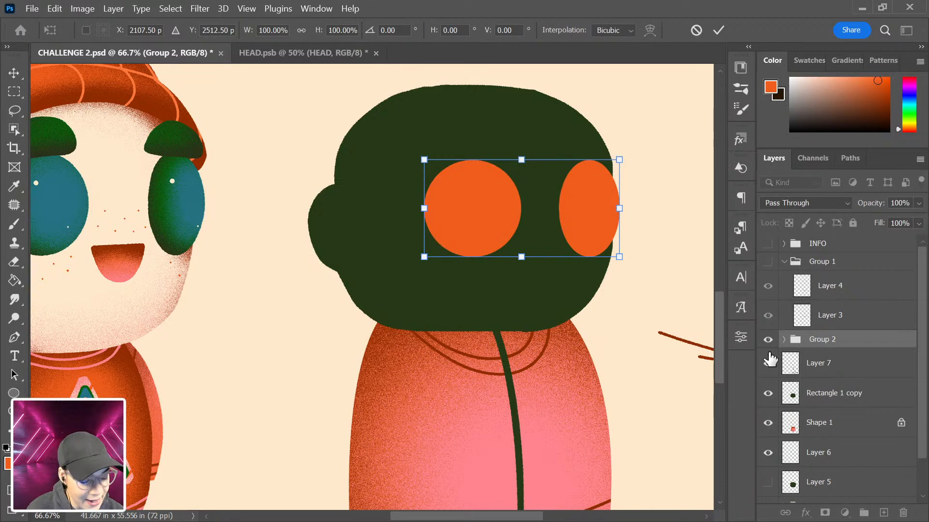
key("Return")
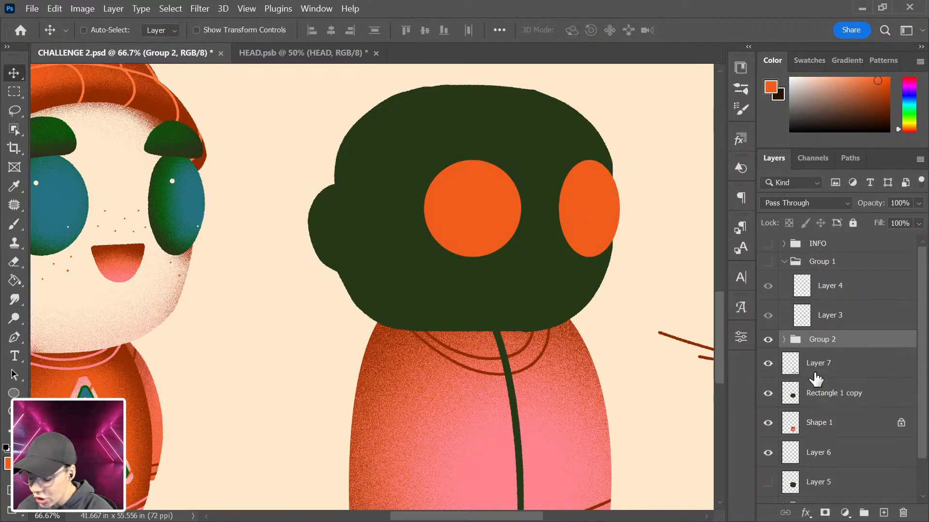
- Add a new layer above the eye group and clip it to that group
key("ctrl+shift+alt+n")
right_click(844, 358)
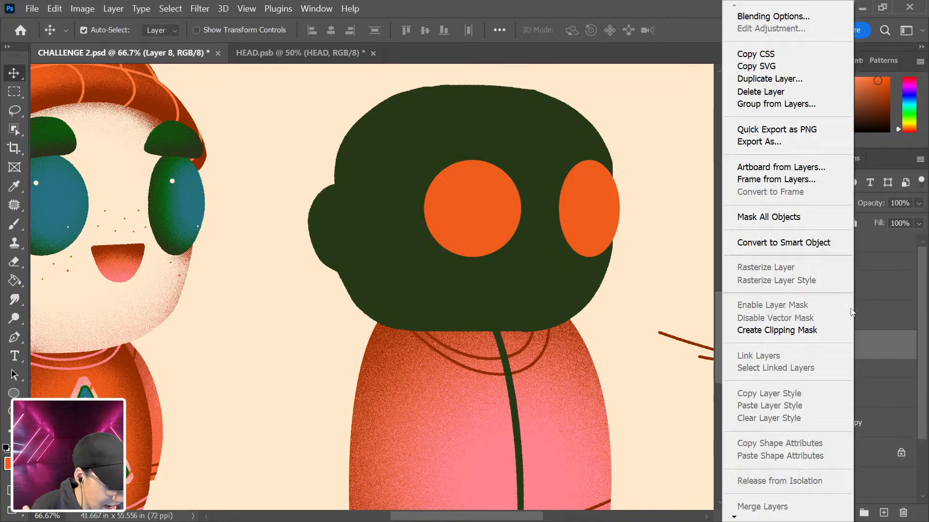
left_click(803, 342)
- Switch to the Brush tool with the Soft Round preset at 35 px and 0% hardness
key("b")
right_click(493, 233)
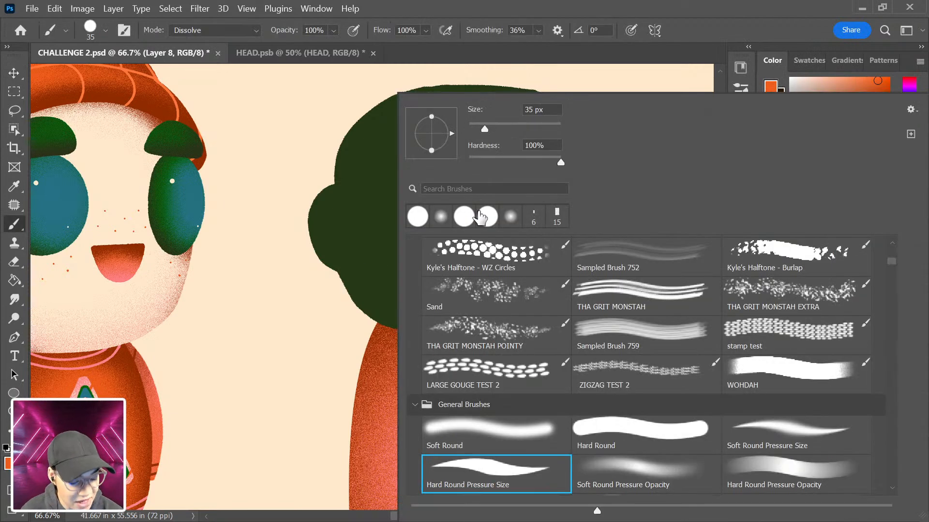
left_click(439, 218)
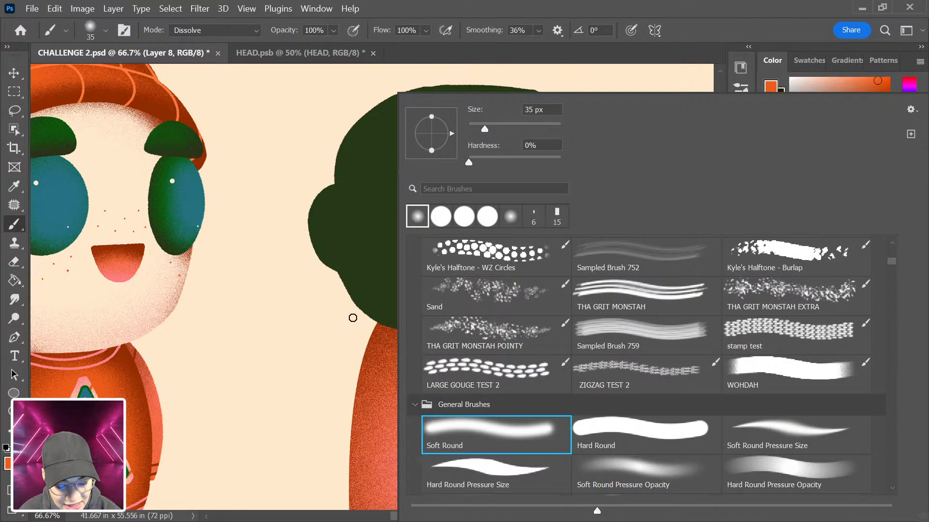
left_click(321, 381)
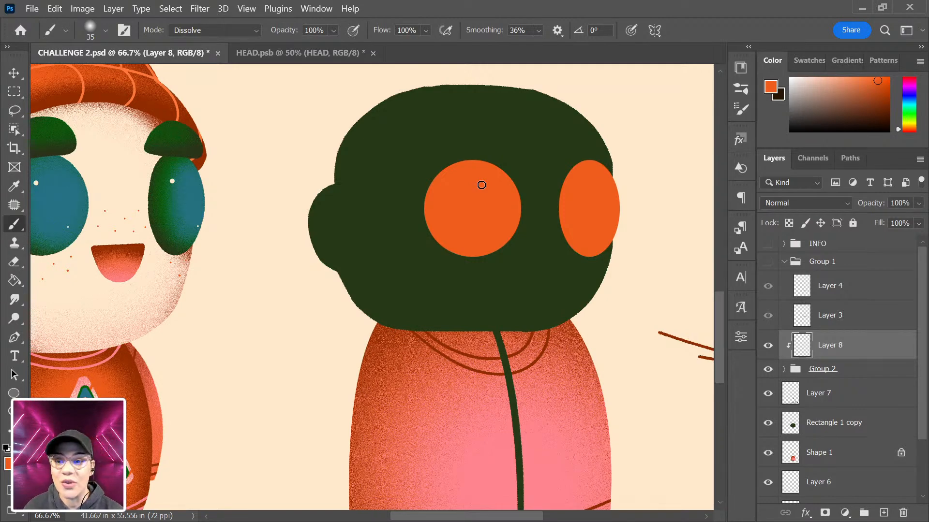
- Review the finished character's shading, sample the near eye's orange as the brush colour, and enlarge the colour picker area
left_click_drag(481, 185, 571, 236)
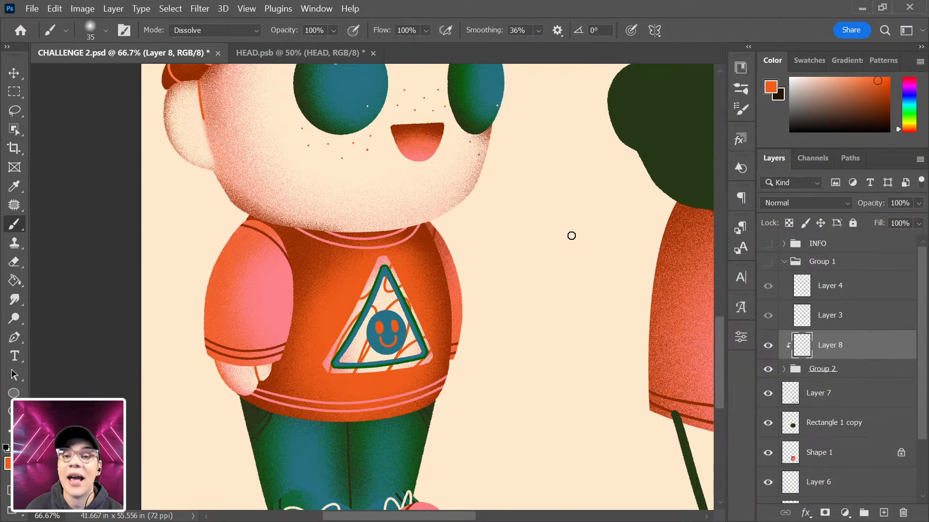
mouse_move(425, 271)
left_mouse_down()
mouse_move(442, 346)
mouse_move(388, 224)
mouse_move(440, 403)
mouse_move(387, 242)
mouse_move(419, 323)
mouse_move(423, 301)
left_mouse_up()
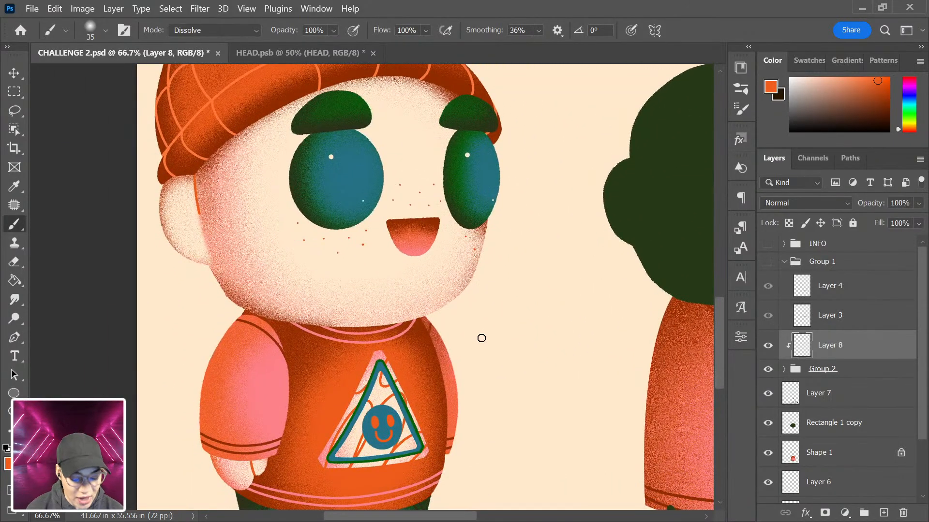
left_click_drag(608, 270, 422, 288)
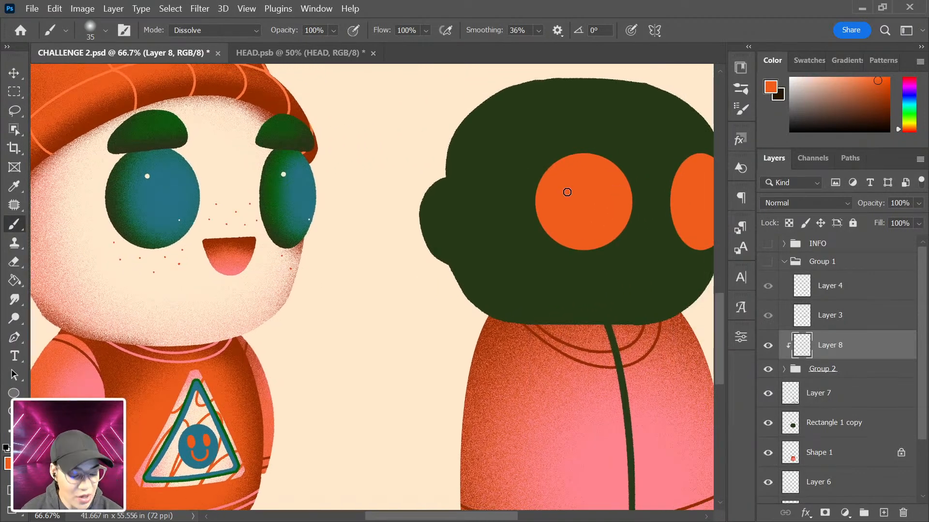
mouse_move(342, 392)
left_mouse_down()
mouse_move(464, 269)
mouse_move(404, 400)
mouse_move(429, 298)
left_mouse_up()
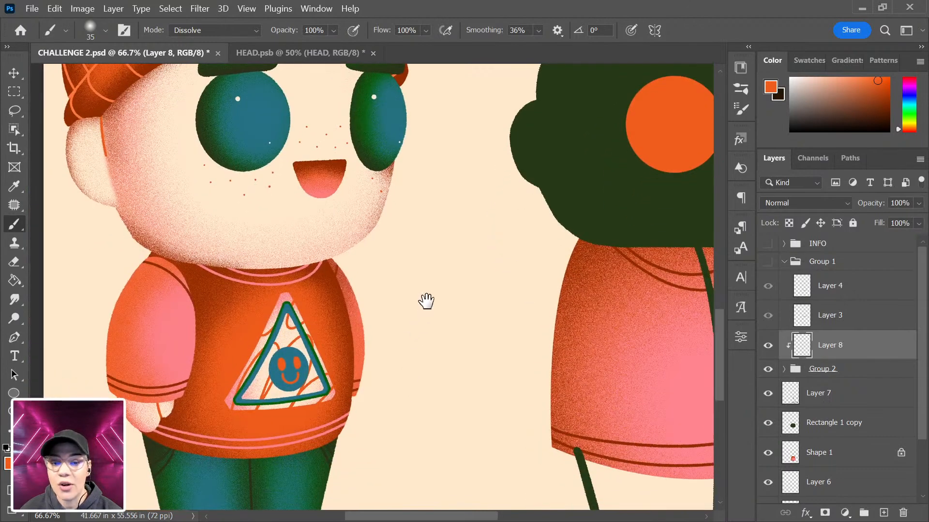
left_click(184, 319, "alt")
left_click(673, 123, "alt")
left_click_drag(877, 147, 851, 265)
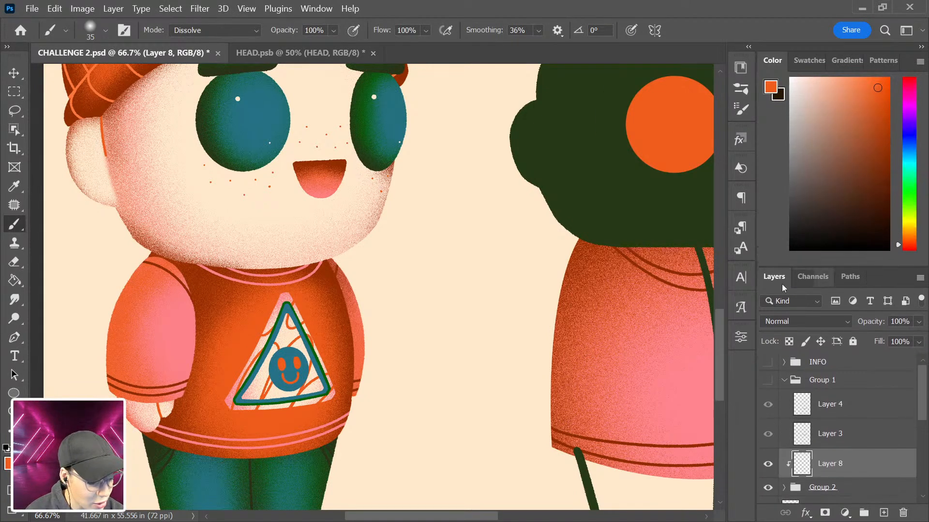
- Try a pink-red hue, resample the eye's orange, and choose a lighter tint of it for the brush
left_click_drag(913, 250, 916, 95)
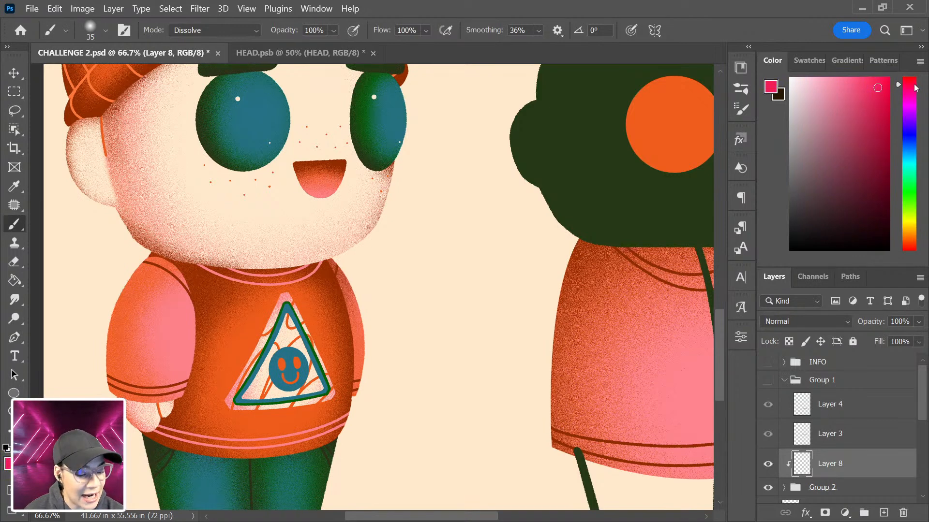
key("alt")
left_click(676, 126, "alt")
left_click_drag(850, 100, 855, 78)
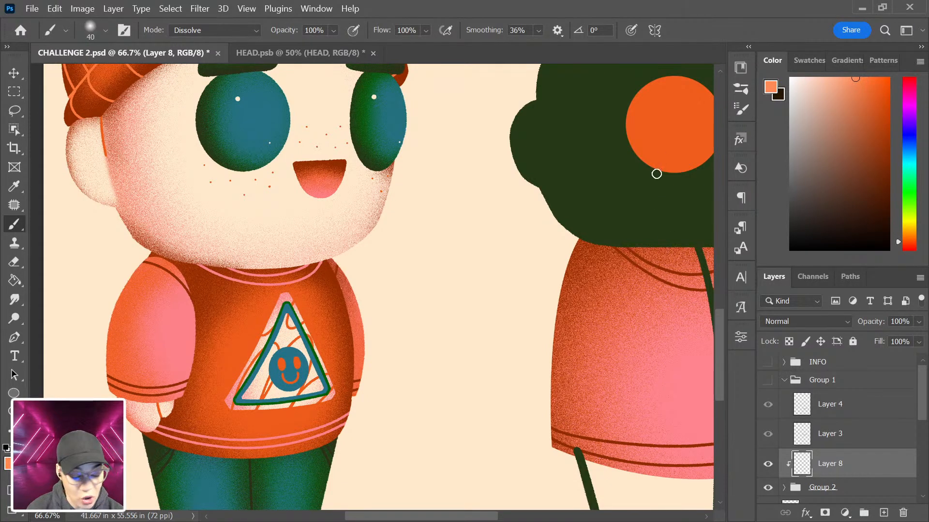
- Enlarge the soft brush to 300 px for shading the eyes
left_click_drag(637, 220, 459, 323)
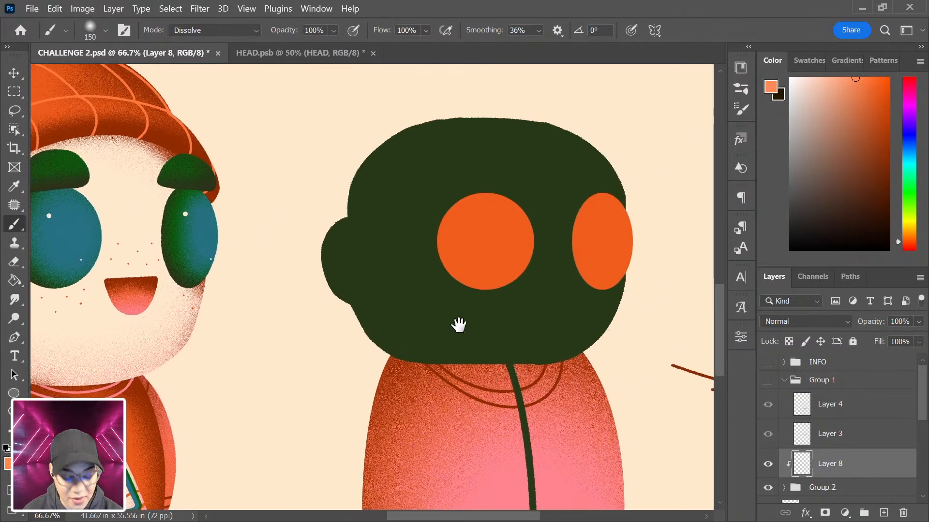
key("bracketright")
key("bracketright")
key("bracketright")
key("bracketright")
key("bracketright")
key("bracketright")
key("bracketright")
key("bracketright")
key("bracketright")
- Try shading both eyes broadly with the lighter orange, and undo the strokes
mouse_move(498, 232)
left_mouse_down()
mouse_move(501, 291)
mouse_move(483, 203)
mouse_move(523, 267)
left_mouse_up()
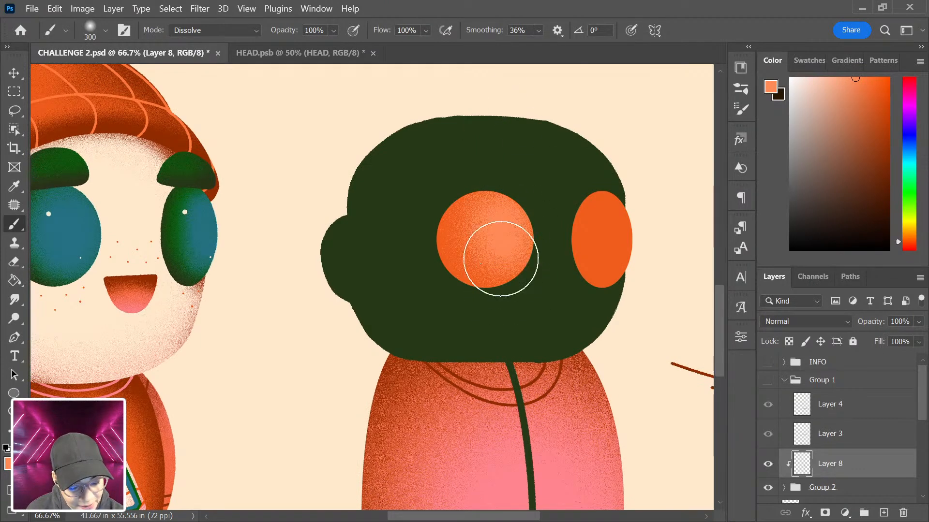
left_click_drag(640, 192, 608, 196)
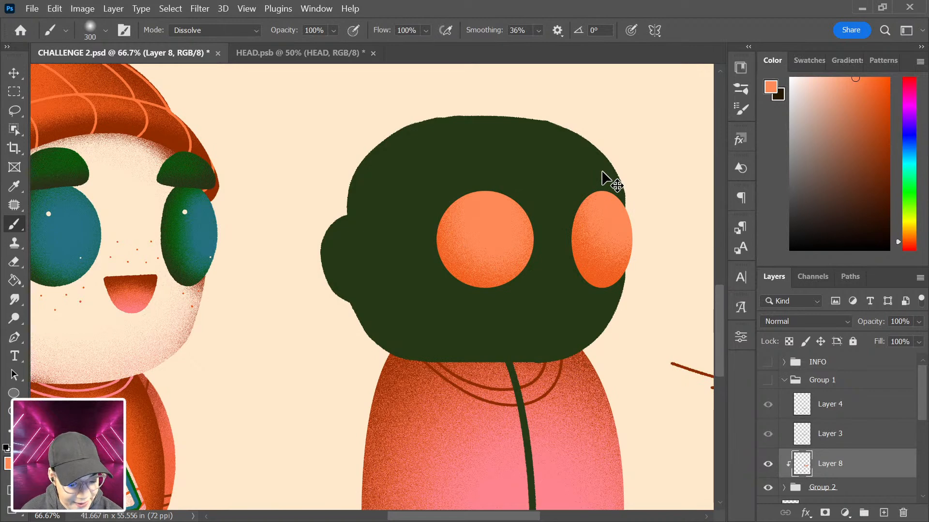
key("ctrl+z")
key("ctrl+z")
key("ctrl+z")
- Try lighter orange highlights on the upper outer part of each eye, and undo them
left_click_drag(494, 207, 508, 215)
left_click_drag(608, 215, 634, 223)
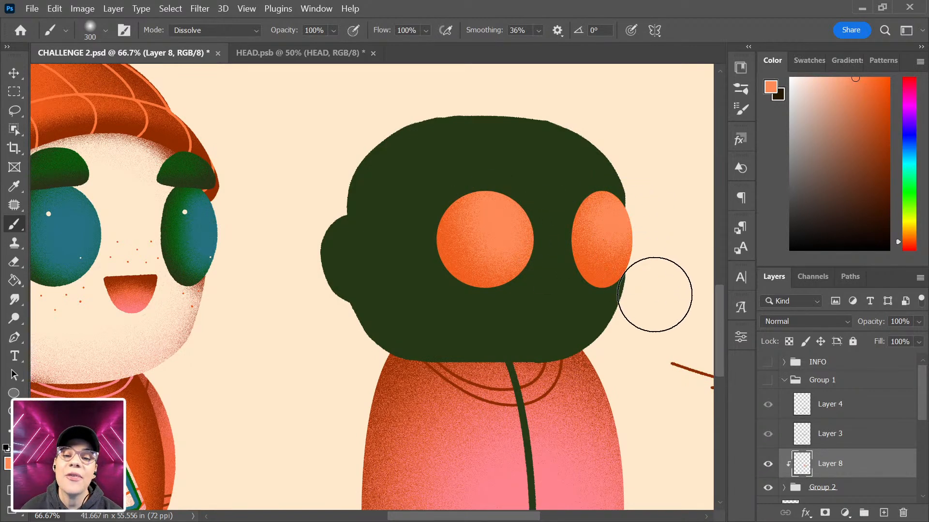
key("ctrl+z")
key("ctrl+z")
key("ctrl+z")
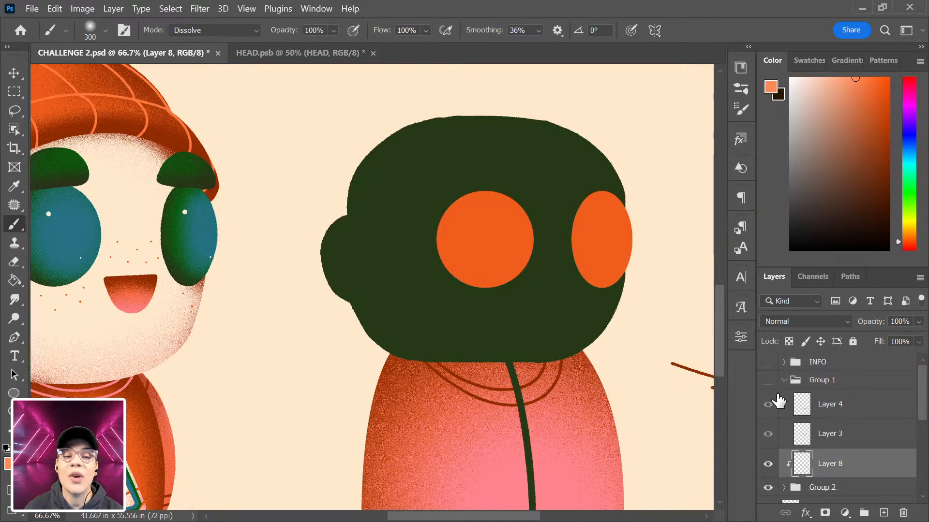
- Sample the near eye's orange and shift its hue to a saturated pink-red for the brush
left_click(496, 228, "alt")
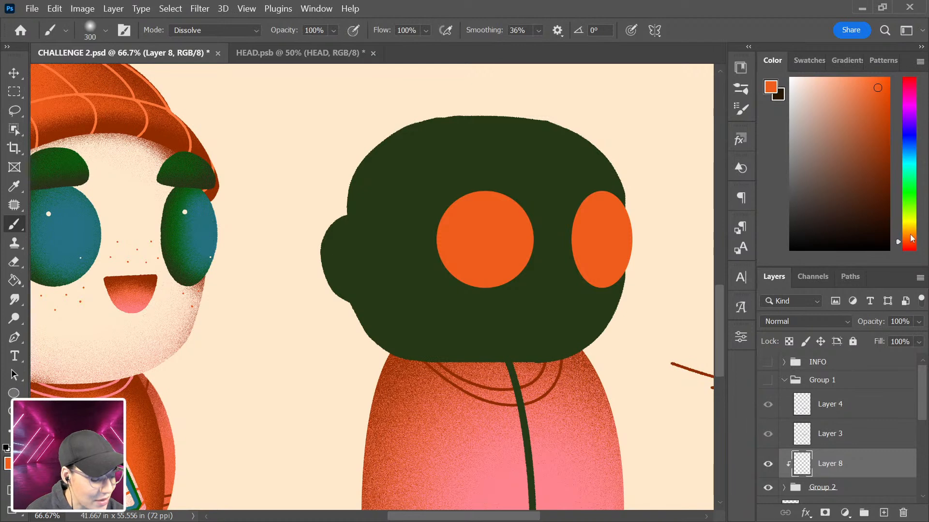
left_click_drag(910, 248, 918, 86)
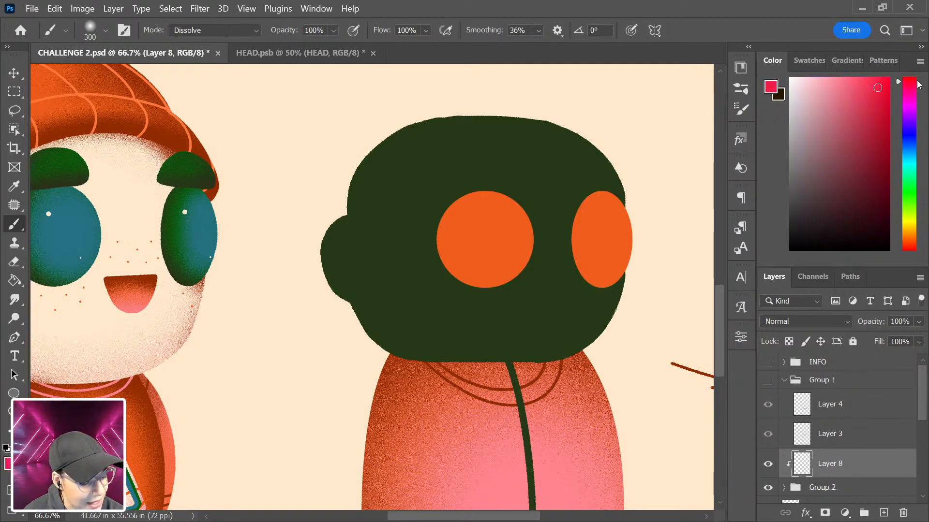
left_click(876, 90)
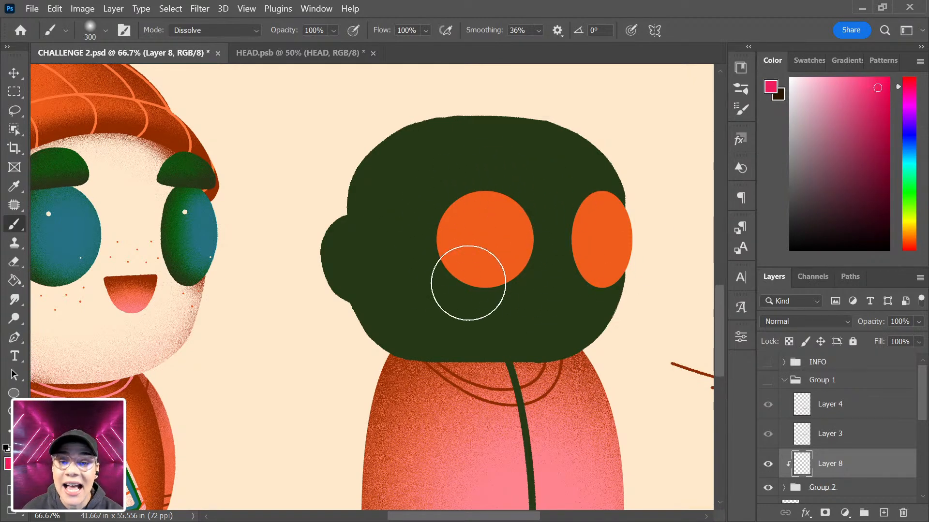
- Try shading both eyes with the saturated pink-red, and undo all the strokes
left_click(501, 202)
left_click_drag(501, 202, 509, 212)
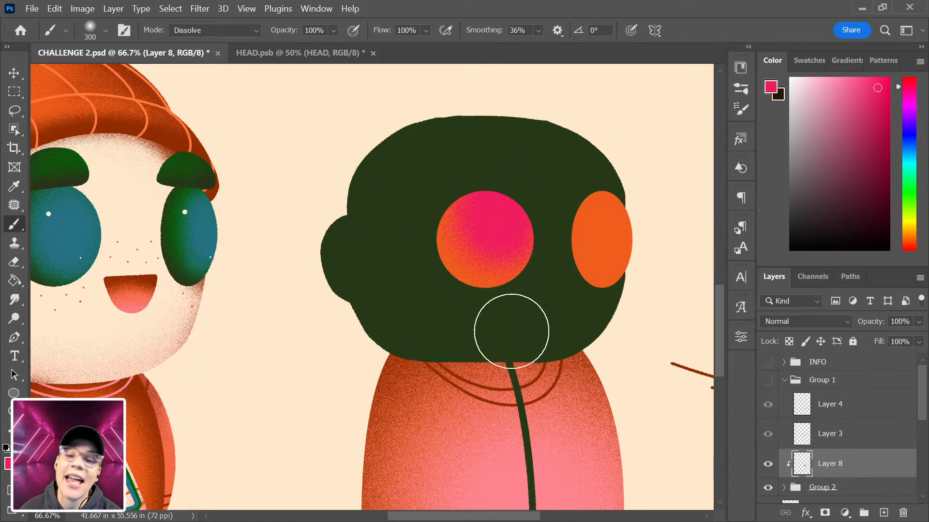
mouse_move(597, 235)
left_mouse_down()
mouse_move(615, 256)
mouse_move(605, 232)
left_mouse_up()
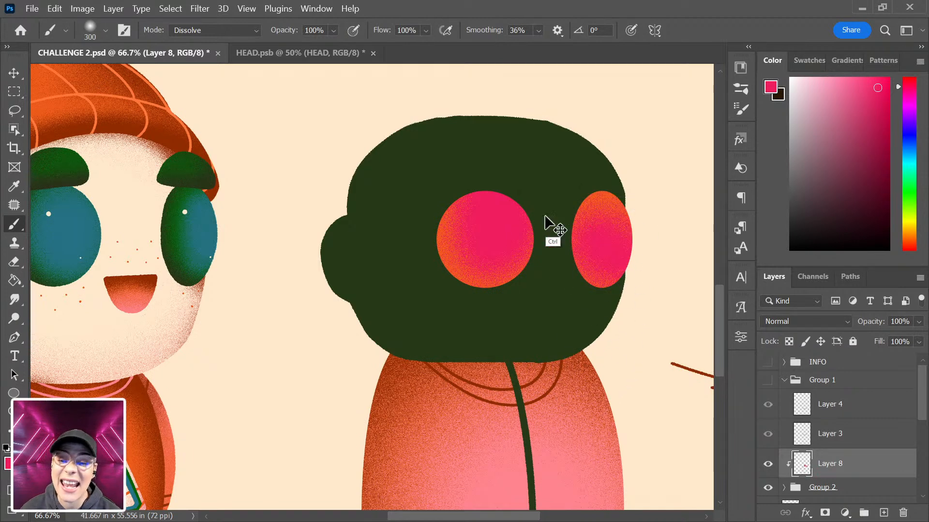
key("ctrl+z")
key("ctrl+z")
key("ctrl+z")
key("ctrl+z")
key("ctrl+z")
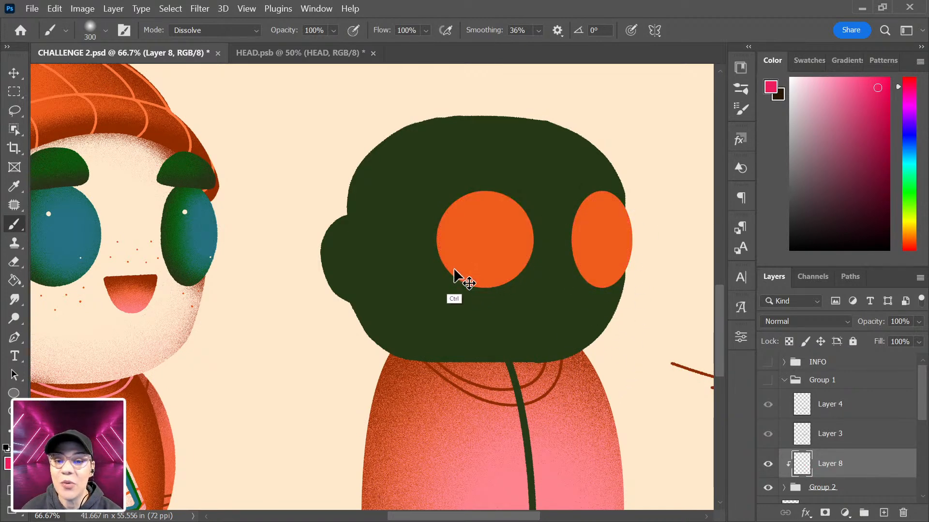
- Shade both eyes with the saturated pink-red, and layer a slightly lighter pink over their upper areas
mouse_move(460, 234)
left_mouse_down()
mouse_move(486, 244)
mouse_move(498, 269)
mouse_move(493, 228)
left_mouse_up()
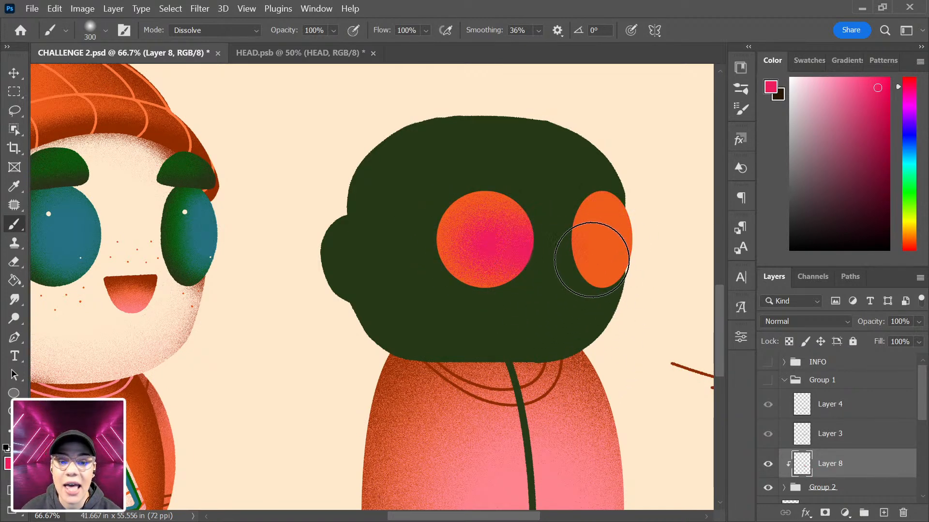
left_click_drag(591, 259, 648, 266)
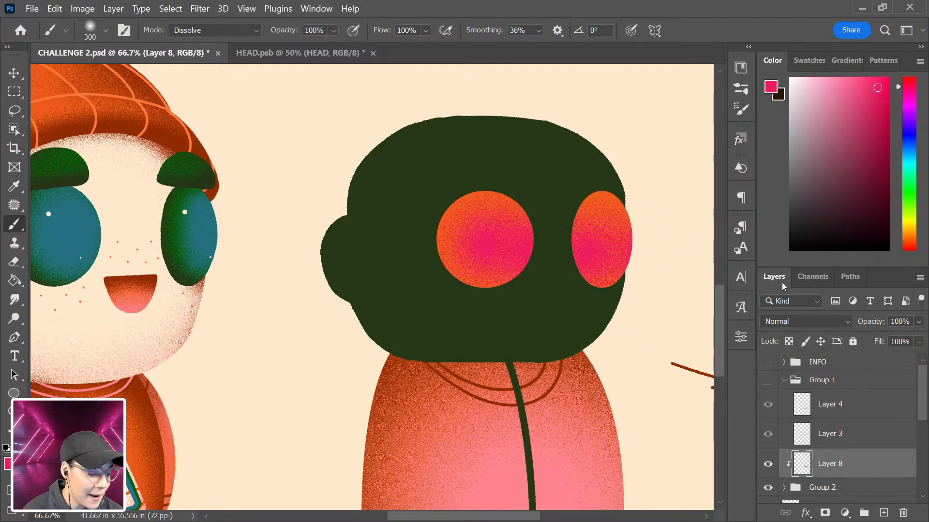
left_click(862, 83)
mouse_move(503, 221)
left_mouse_down()
mouse_move(520, 207)
mouse_move(612, 207)
left_mouse_up()
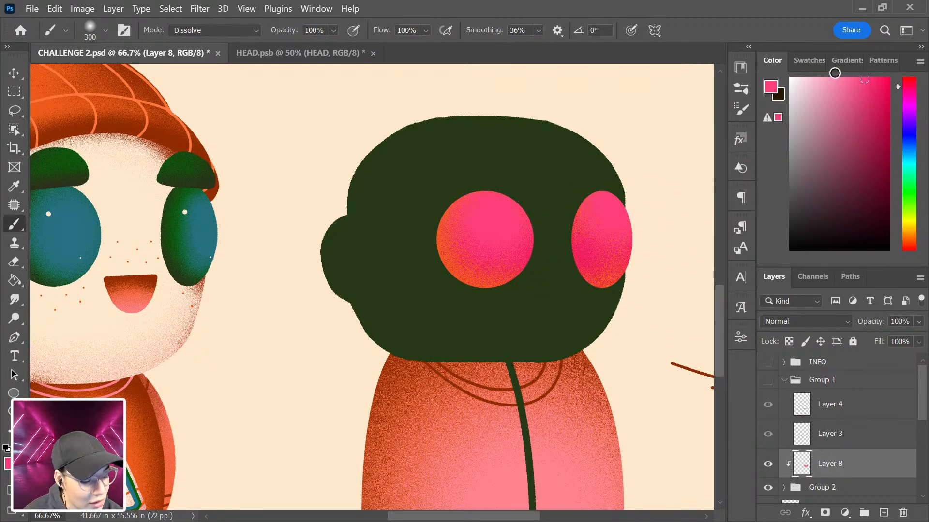
- Try a pale pink highlight on the upper part of the near eye, and undo the stroke
left_click(831, 78)
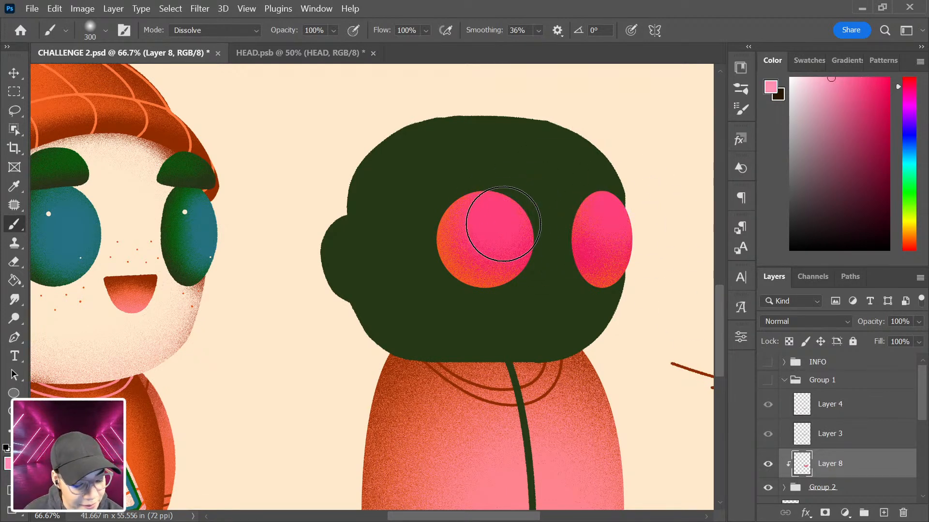
left_click_drag(507, 222, 512, 239)
key("ctrl+z")
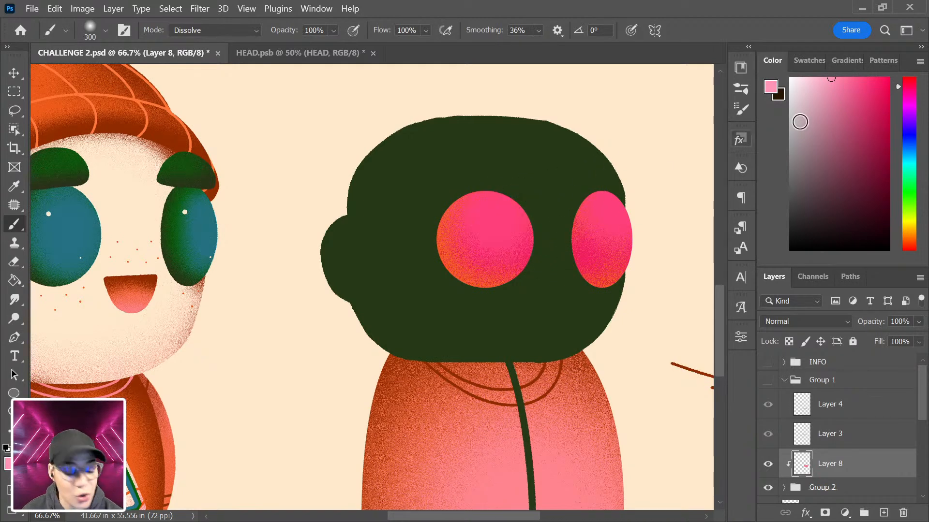
- Paint soft highlights on the upper part of both eyes with a medium light pink
left_click(844, 80)
left_click_drag(505, 216, 510, 226)
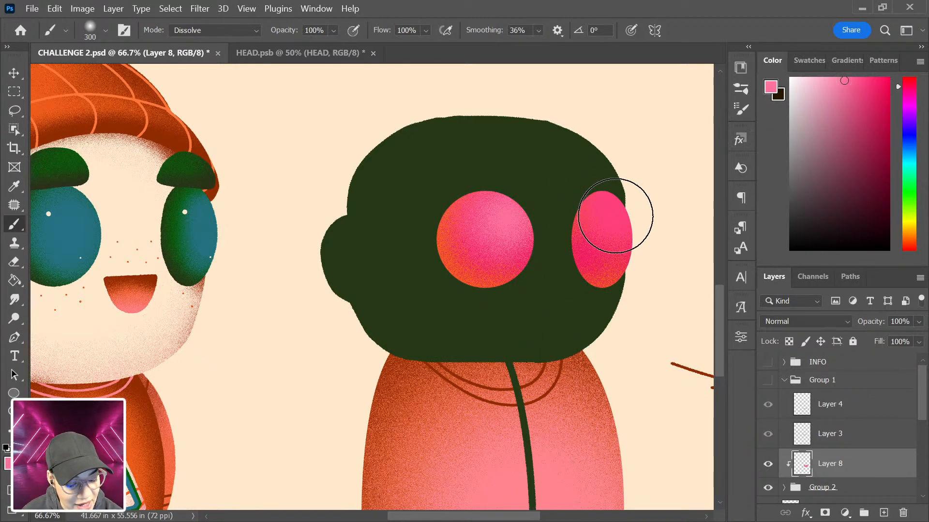
key("ctrl+minus")
key("ctrl+minus")
key("ctrl+plus")
key("ctrl+plus")
key("ctrl+plus")
left_click_drag(566, 240, 441, 279)
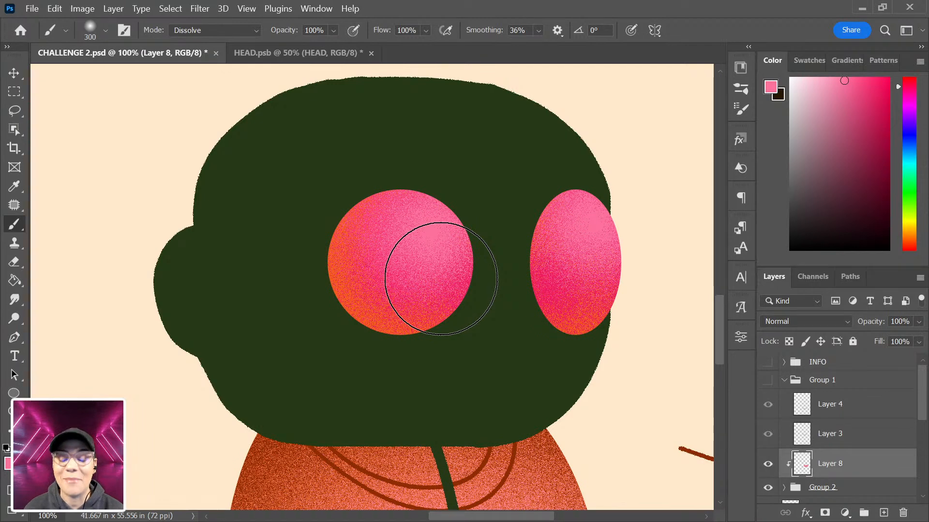
- Sample the orange at the near eye's lower edge and shift it to a slightly darker pure red for the brush
key("ctrl+minus")
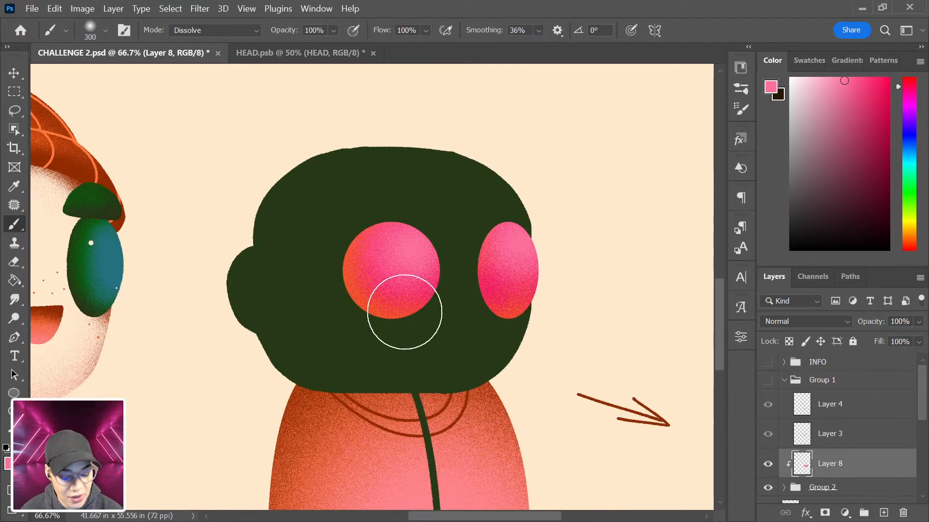
key("alt")
left_click(360, 298, "alt")
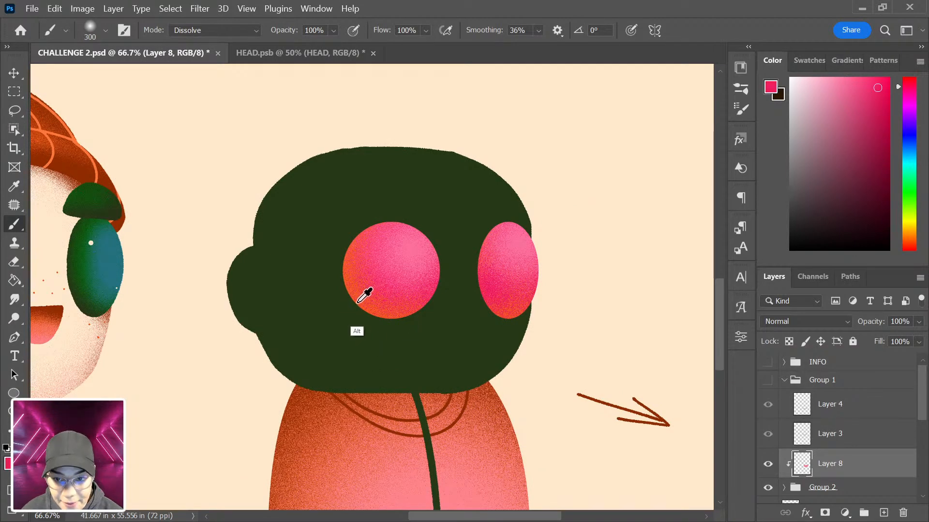
key("ctrl+plus")
key("ctrl+plus")
key("ctrl+plus")
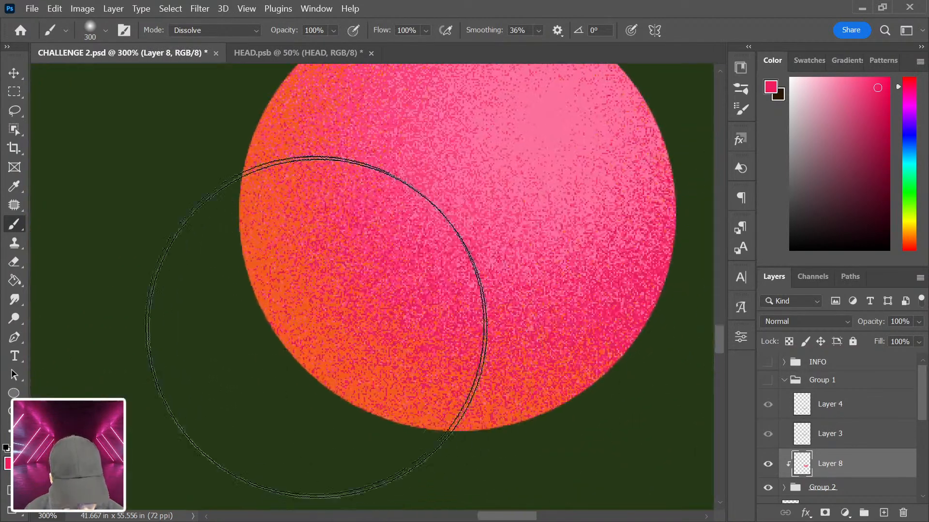
left_click(298, 291, "alt")
key("ctrl+minus")
key("ctrl+minus")
key("ctrl+minus")
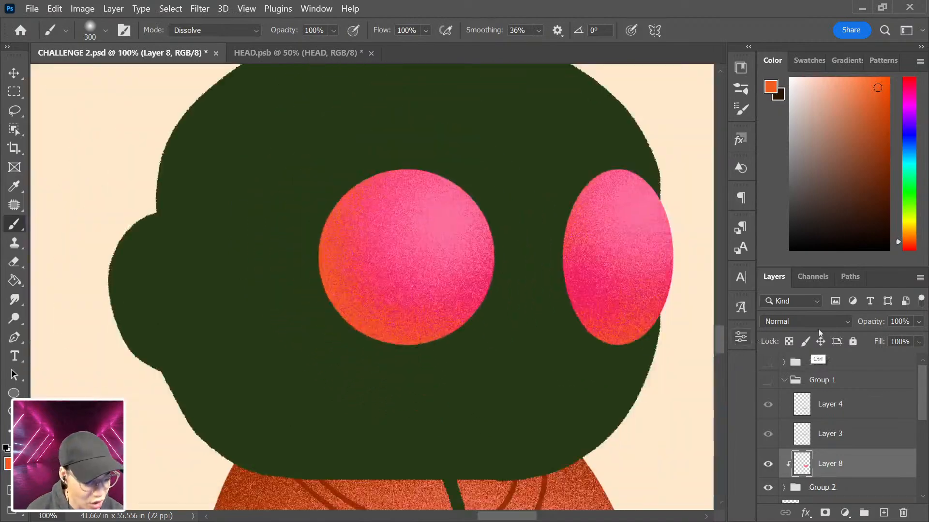
left_click_drag(517, 317, 539, 274)
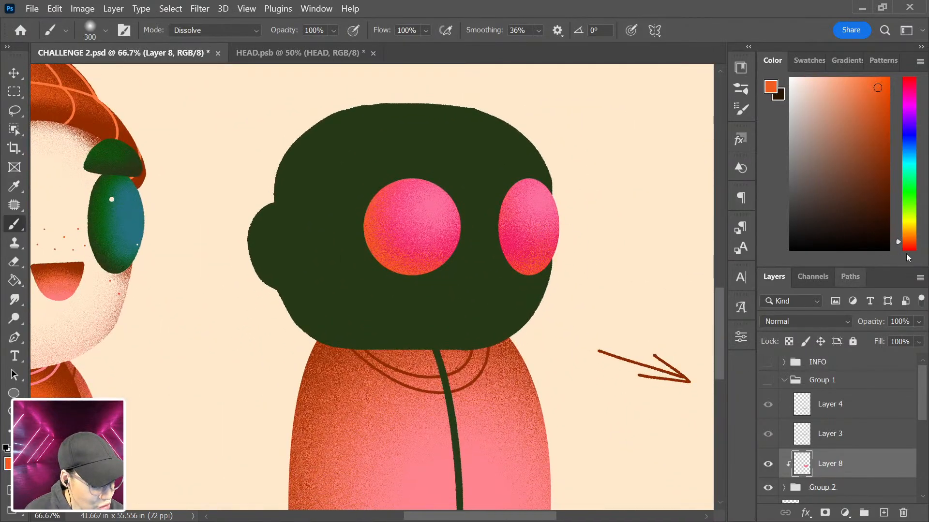
left_click_drag(901, 242, 903, 256)
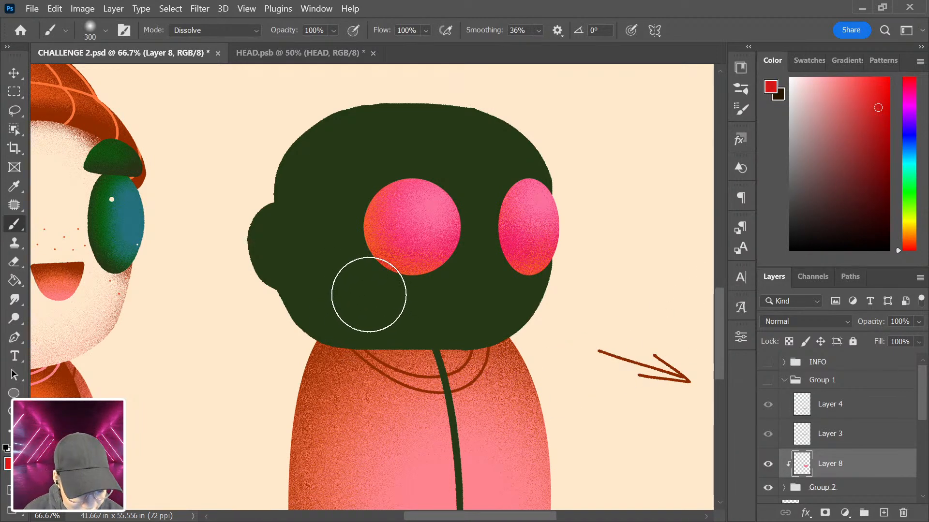
- Reduce the brush size to 125 and paint a red shadow along the bottom edge of both eyes
key("bracketleft")
key("bracketleft")
key("bracketleft")
key("bracketleft")
key("bracketleft")
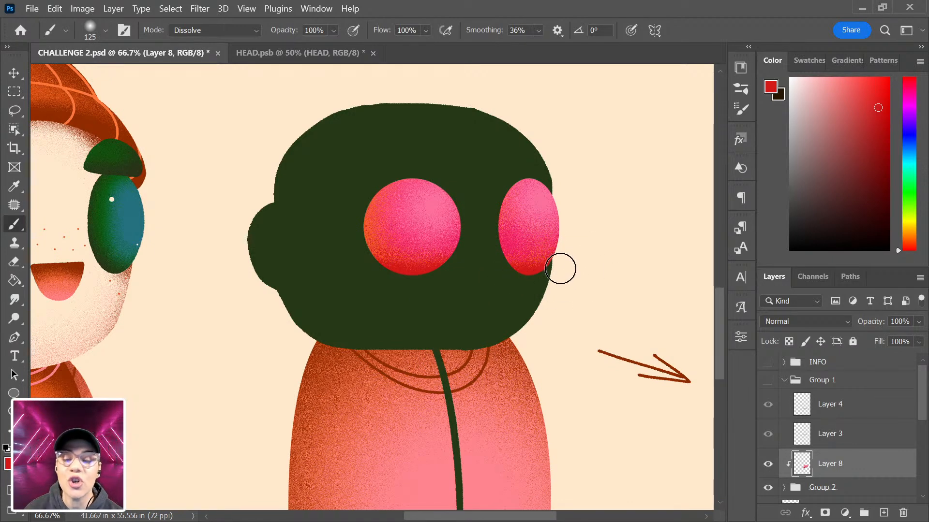
key("ctrl+minus")
key("ctrl+plus")
- Sample the cream background colour and dot small reflections on both eyes on a new layer with a small hard round brush
left_click(596, 261, "alt")
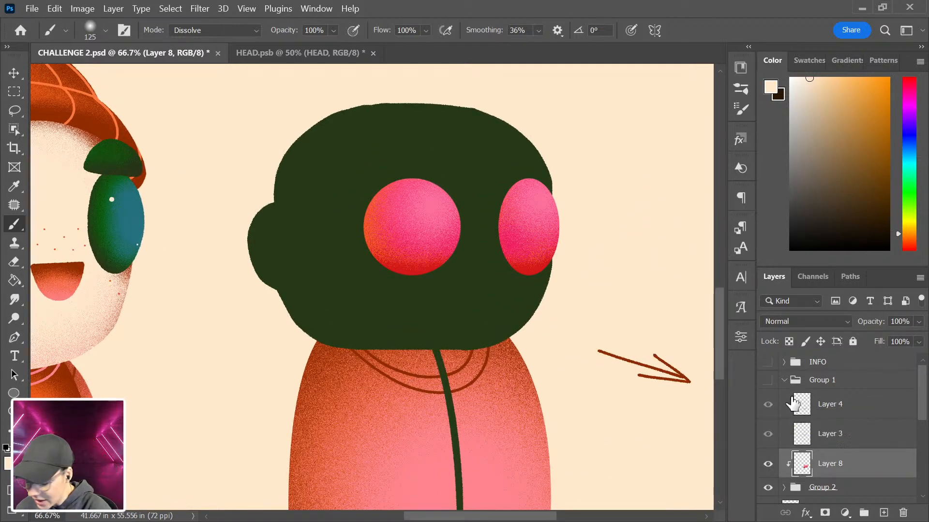
key("ctrl+shift+alt+n")
key("bracketleft")
right_click(429, 230)
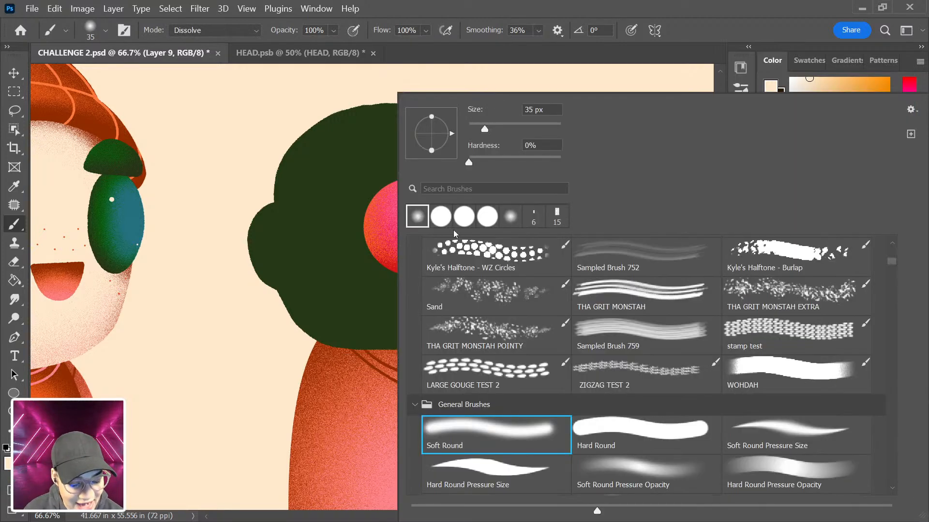
left_click(464, 218)
key("Return")
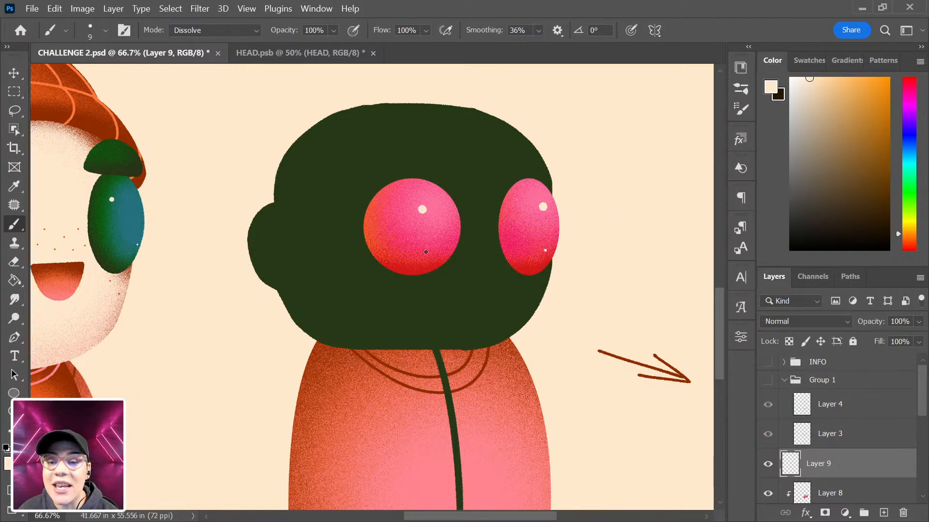
- Compare the shaded eyes with the finished character, and examine the shading of its face, shirt and triangle emblem
key("ctrl+minus")
key("ctrl+minus")
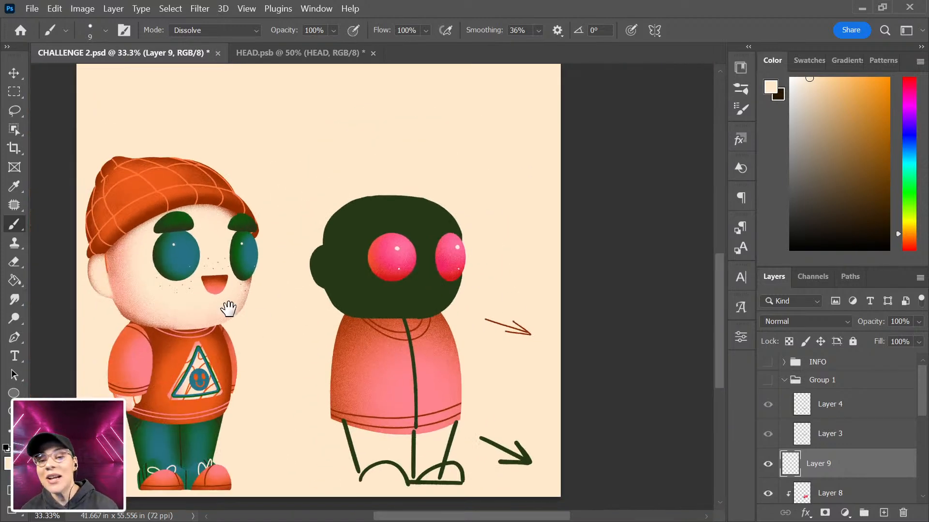
left_click_drag(228, 307, 484, 242)
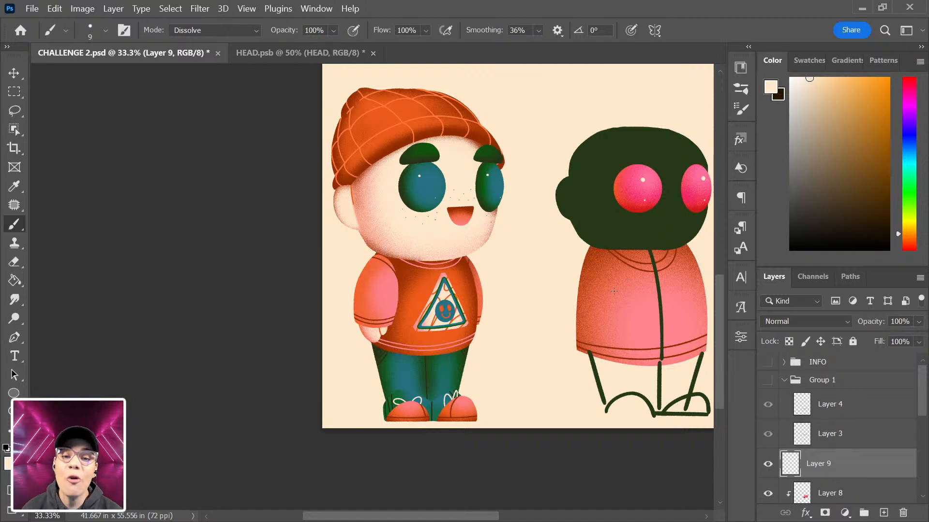
left_click_drag(639, 248, 521, 328)
key("ctrl+plus")
mouse_move(351, 234)
left_mouse_down()
mouse_move(392, 271)
mouse_move(450, 262)
mouse_move(498, 232)
left_mouse_up()
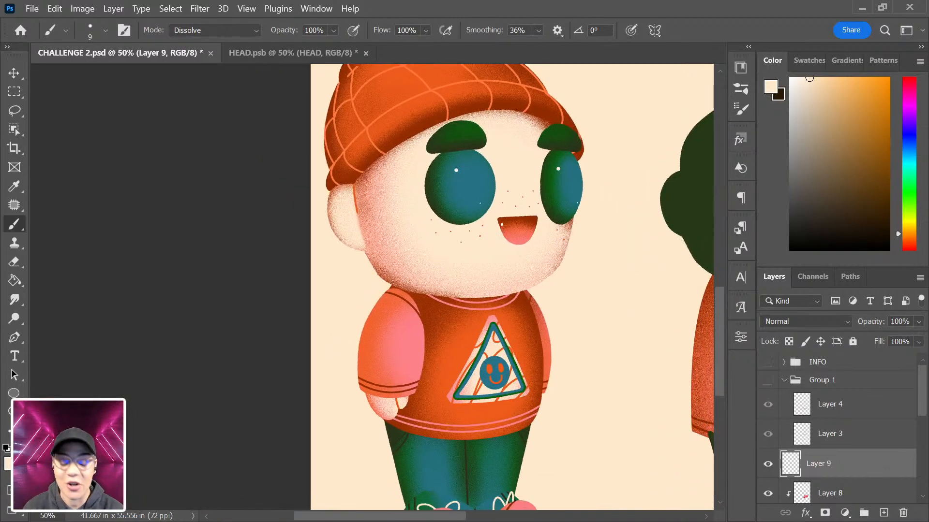
mouse_move(484, 321)
left_mouse_down()
mouse_move(469, 376)
mouse_move(506, 311)
mouse_move(491, 295)
mouse_move(483, 338)
left_mouse_up()
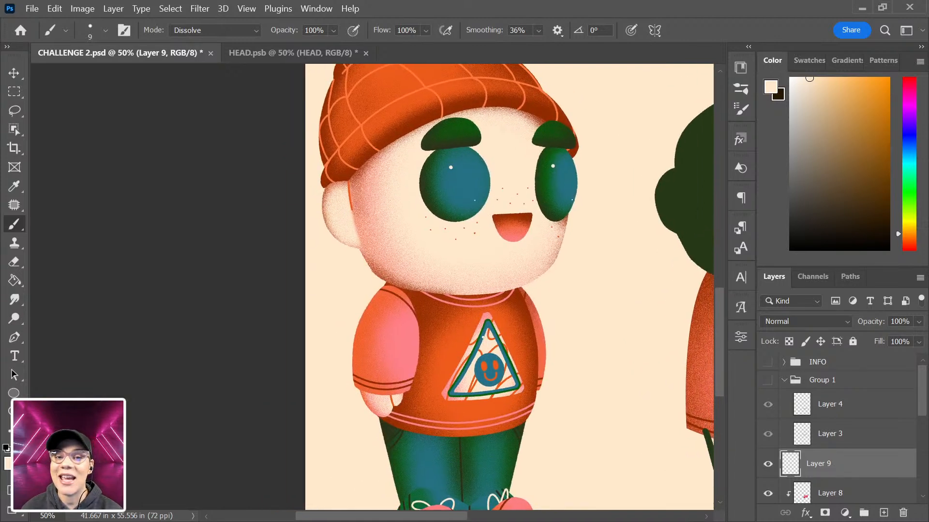